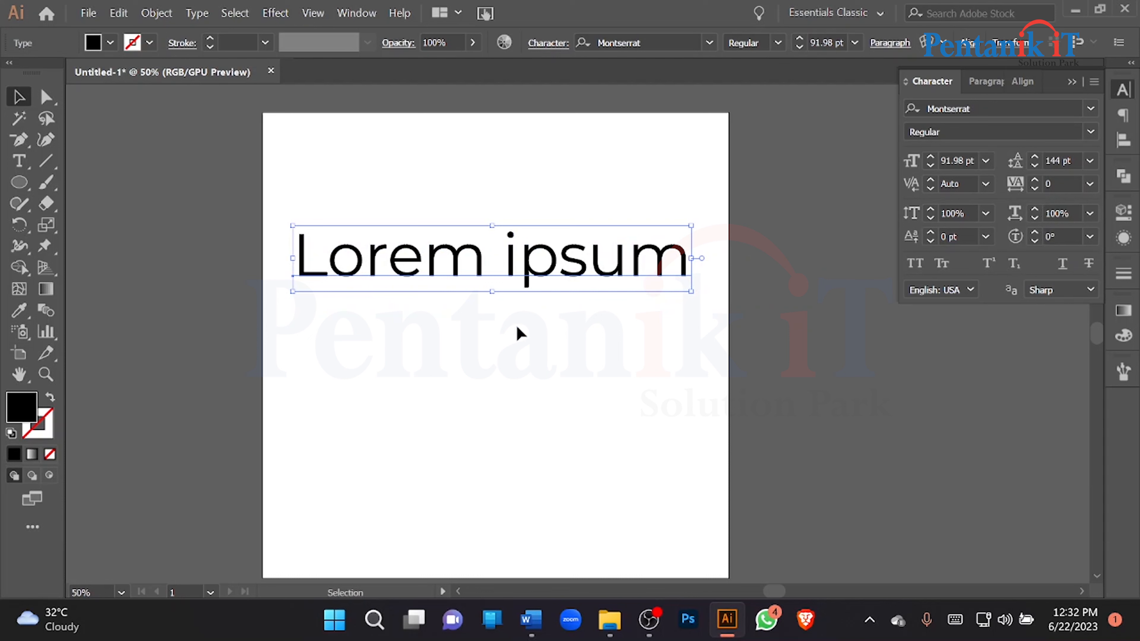
Try stretching the Lorem ipsum text vertically and horizontally by its bounding box, undoing each attempt
drag(496, 295, 496, 351)
key(ctrl+z)
drag(691, 259, 806, 275)
key(ctrl+z)
key(ctrl+z)
drag(494, 295, 483, 349)
key(ctrl+z)
Scale the Lorem ipsum text down slightly by its bounding box to 90.2 pt
drag(694, 257, 683, 281)
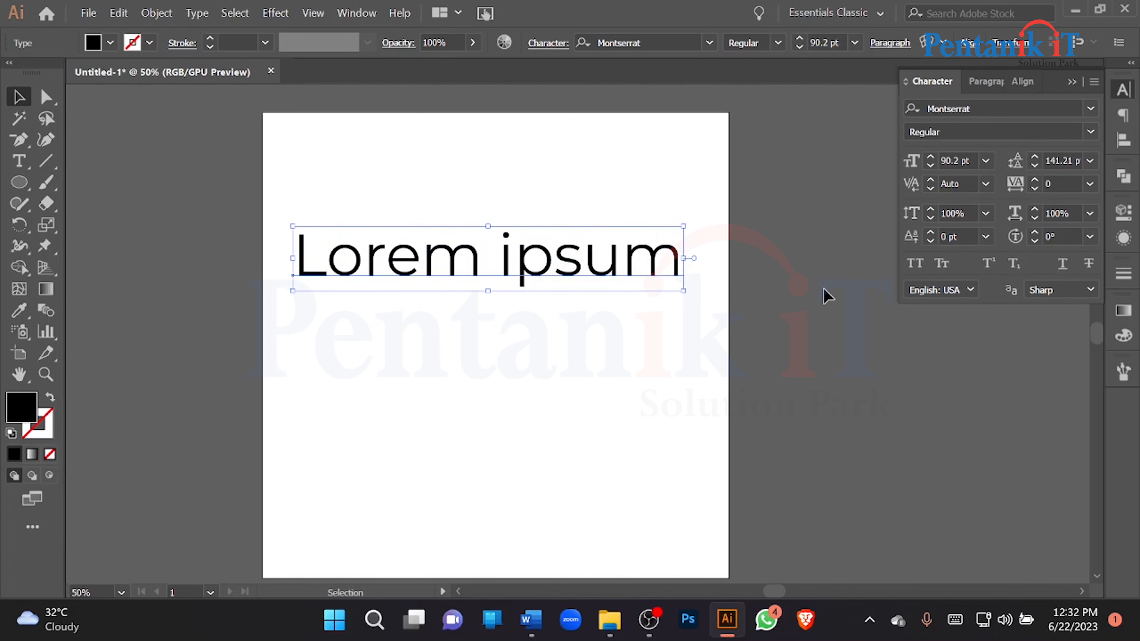
Try a taller vertical scale of about 151% on the text and return it to 100%
click(969, 206)
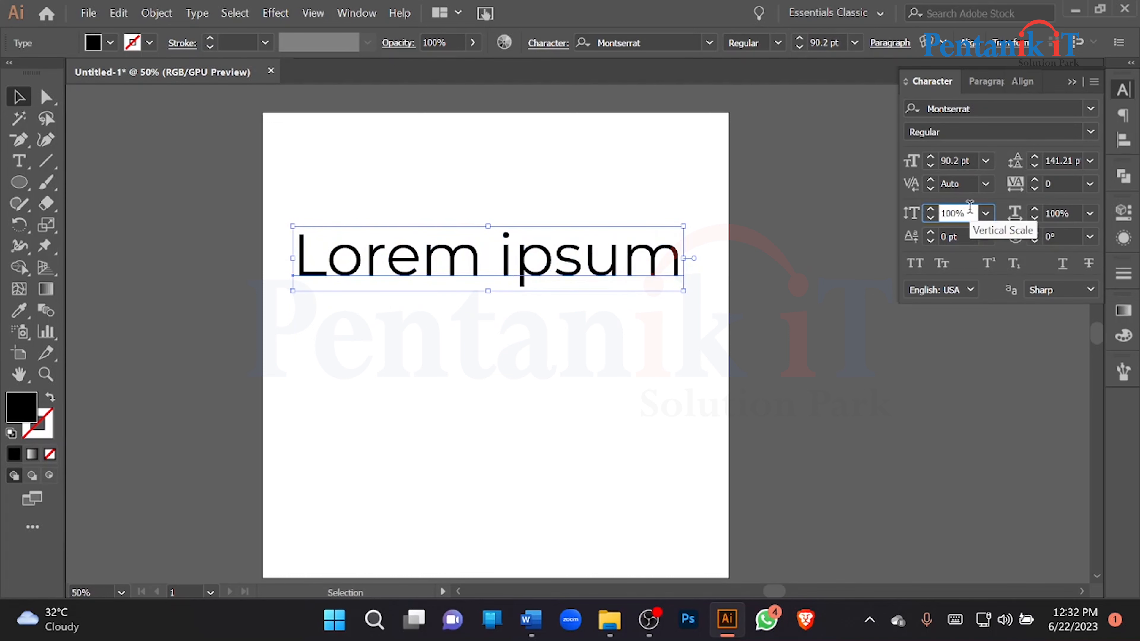
scroll(969, 207, up, 20)
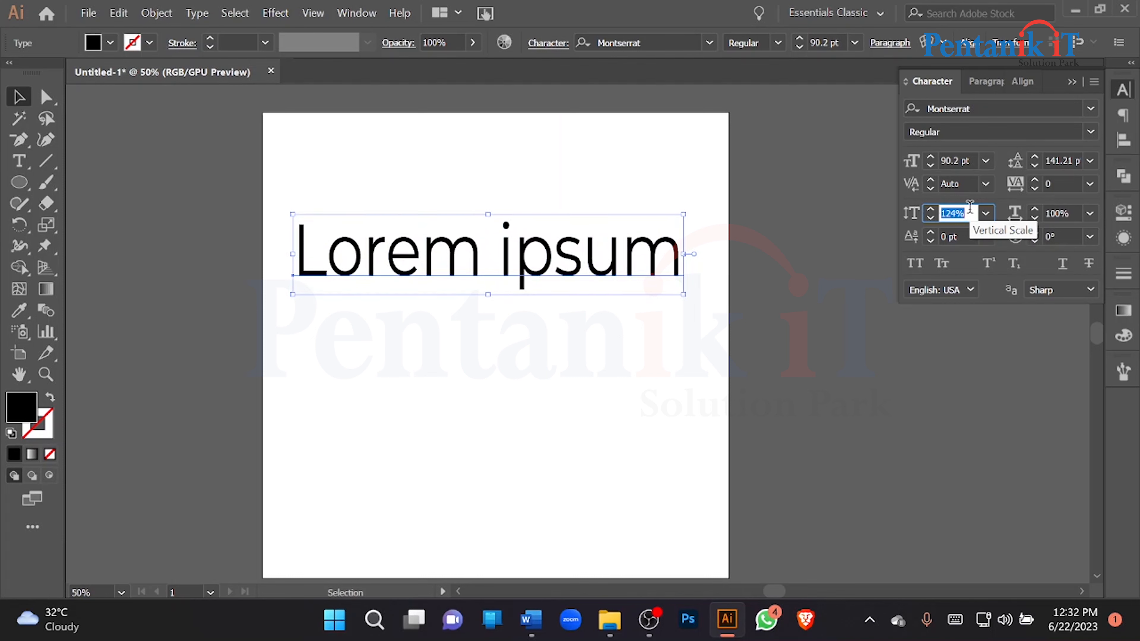
scroll(970, 207, up, 17)
scroll(969, 207, down, 18)
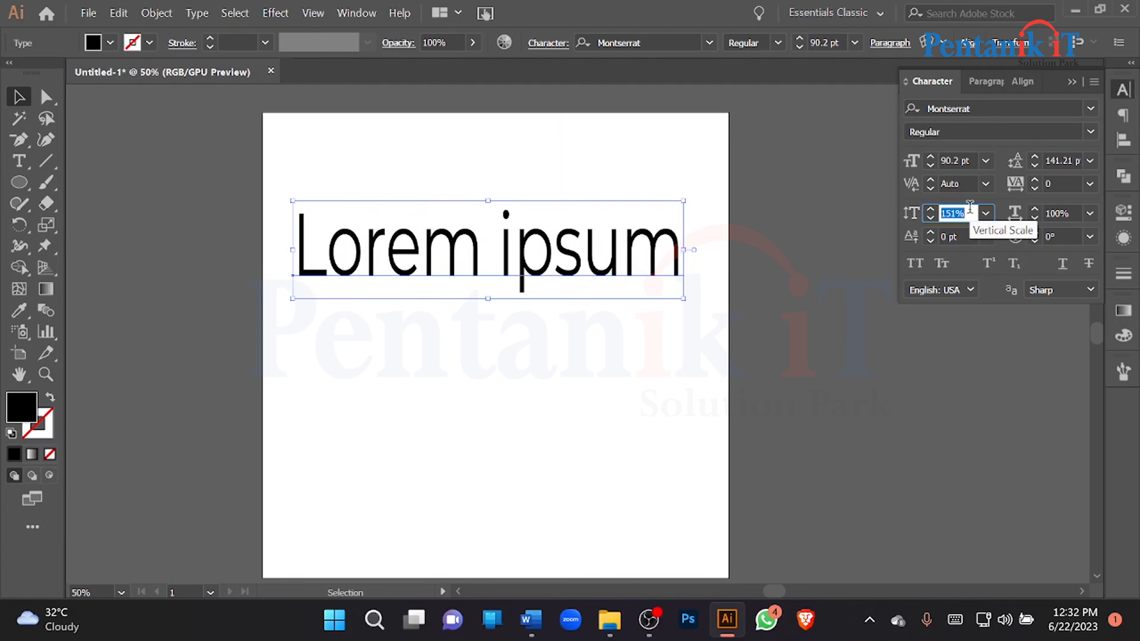
scroll(969, 207, down, 20)
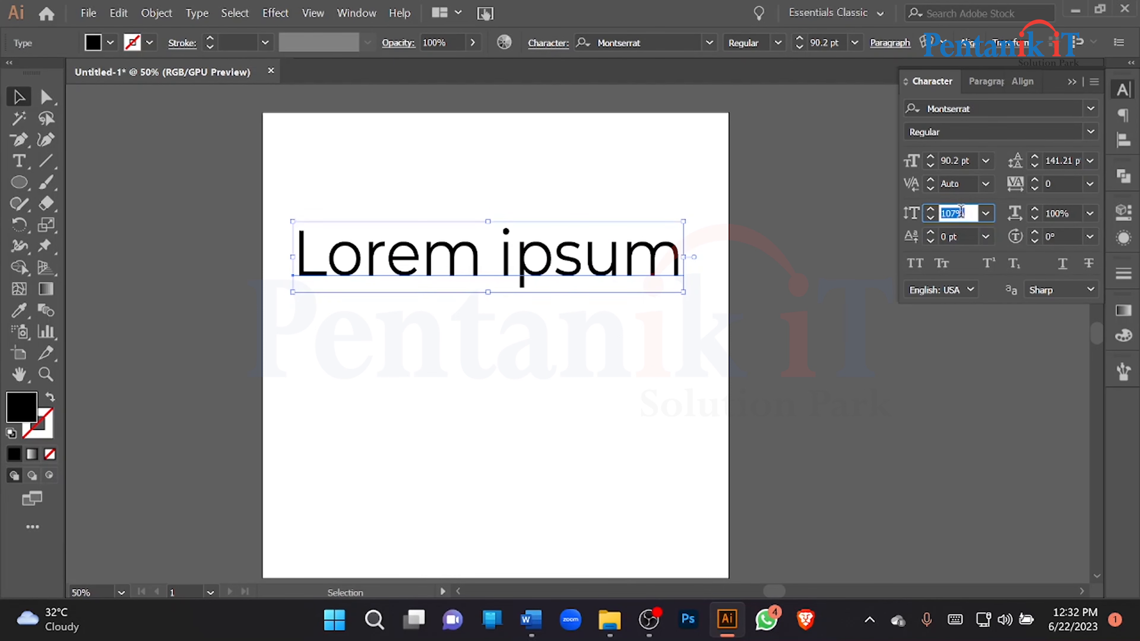
scroll(961, 213, down, 5)
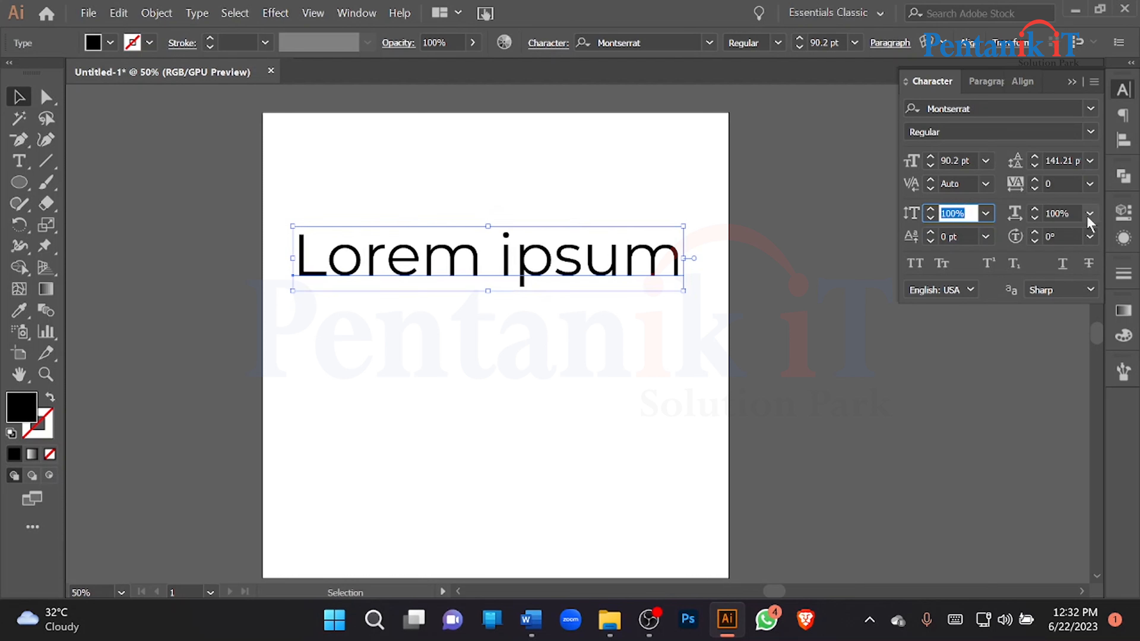
Try a wider horizontal scale of about 128% on the text and return it to 100%
click(1076, 213)
scroll(1076, 213, up, 20)
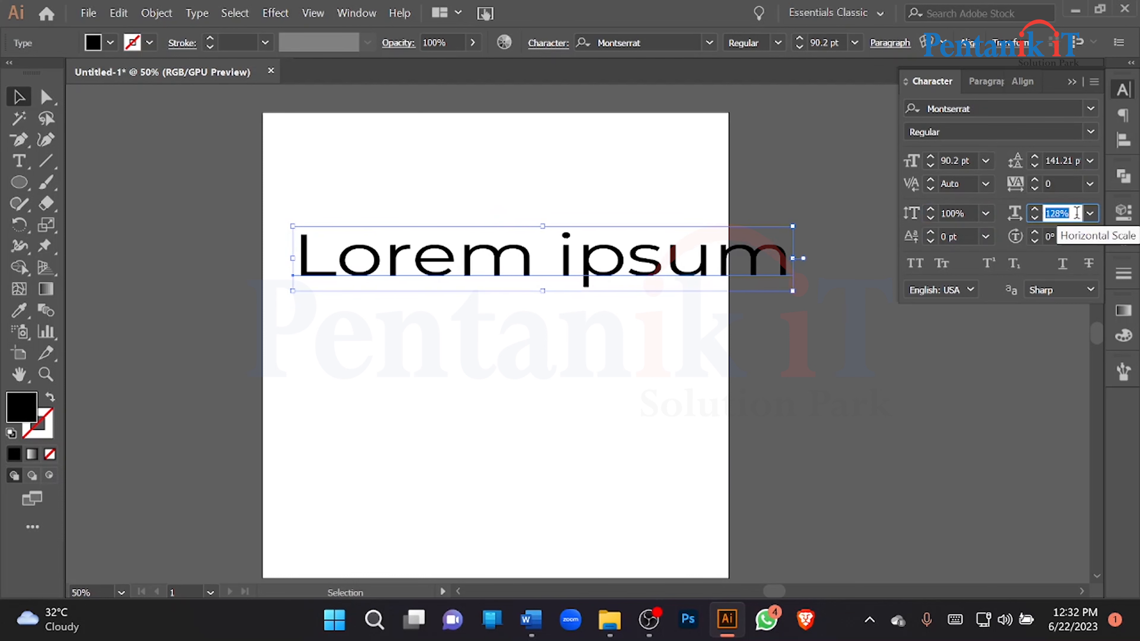
scroll(1076, 213, down, 20)
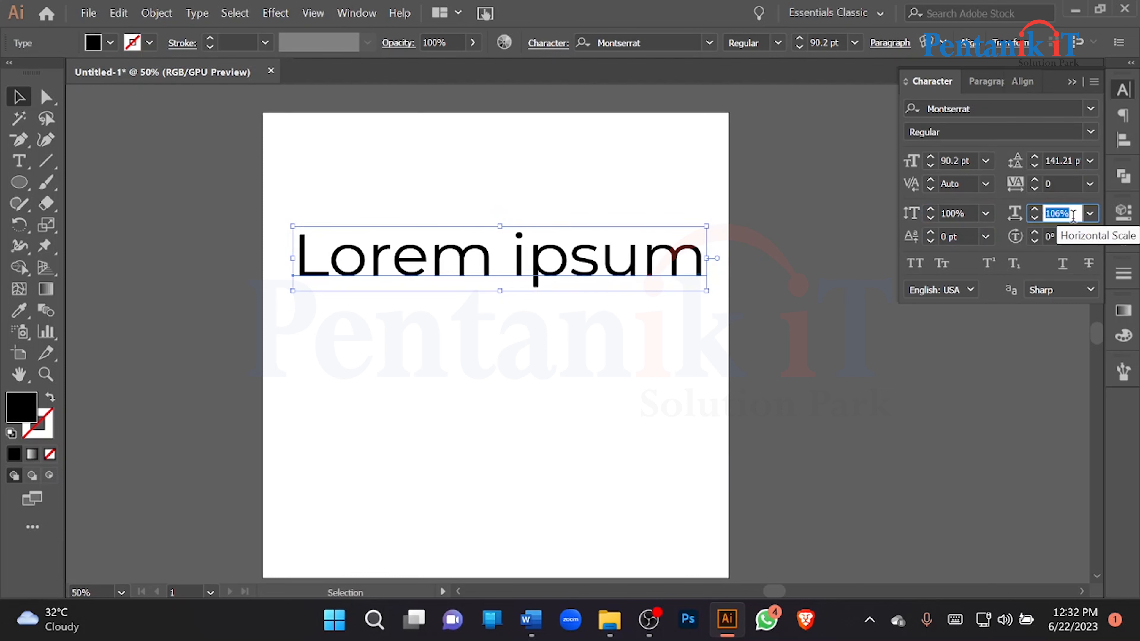
scroll(1070, 212, down, 3)
scroll(1070, 212, down, 1)
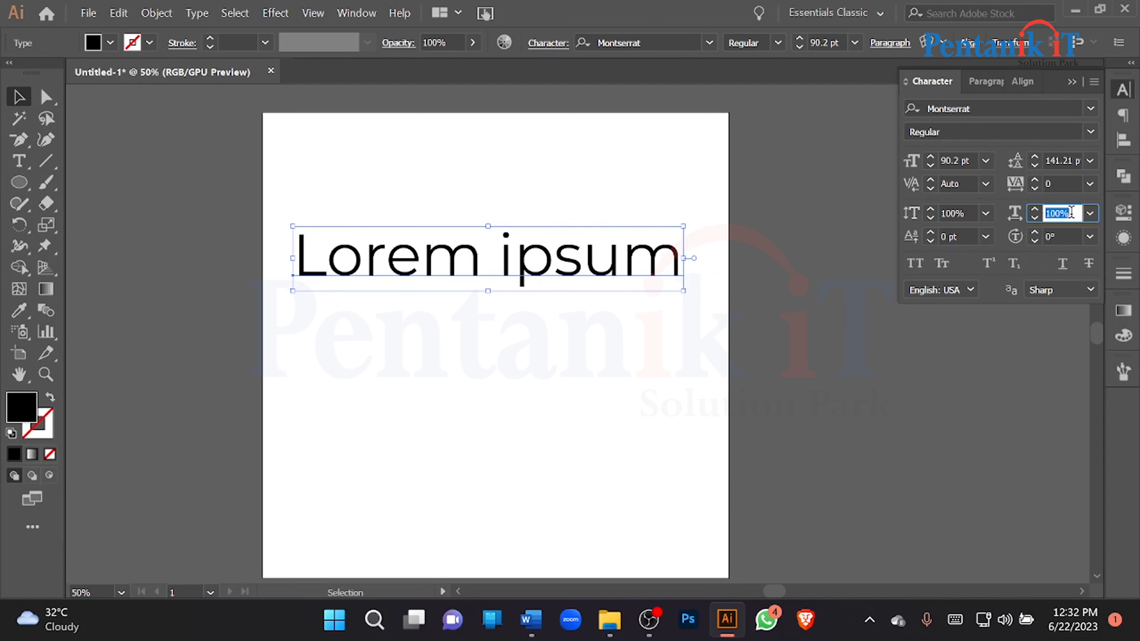
drag(697, 205, 525, 288)
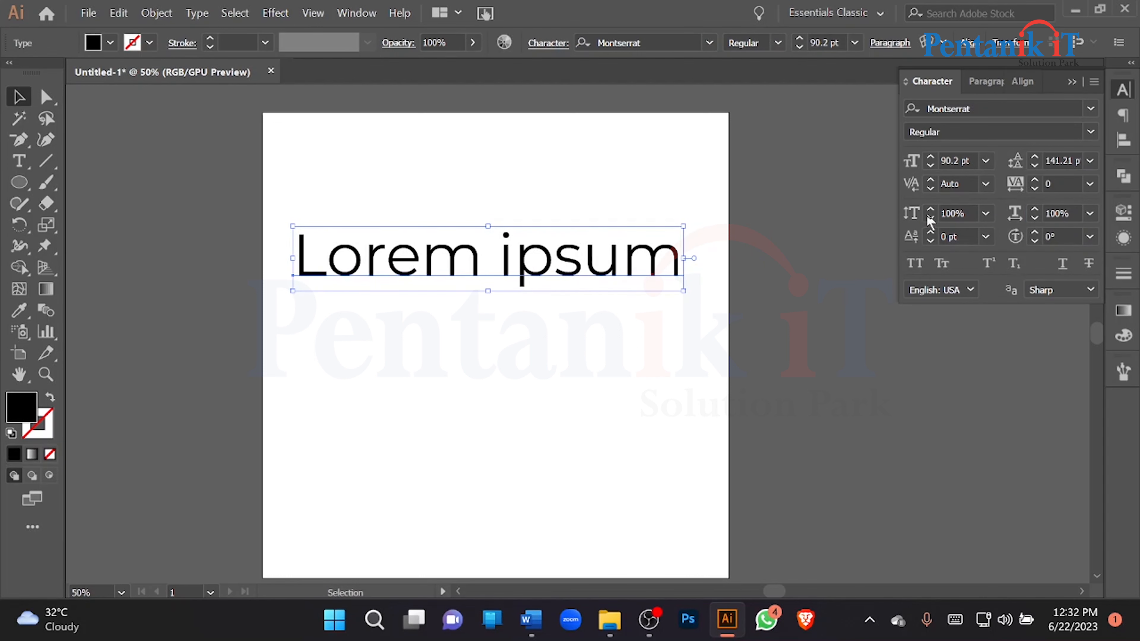
click(983, 238)
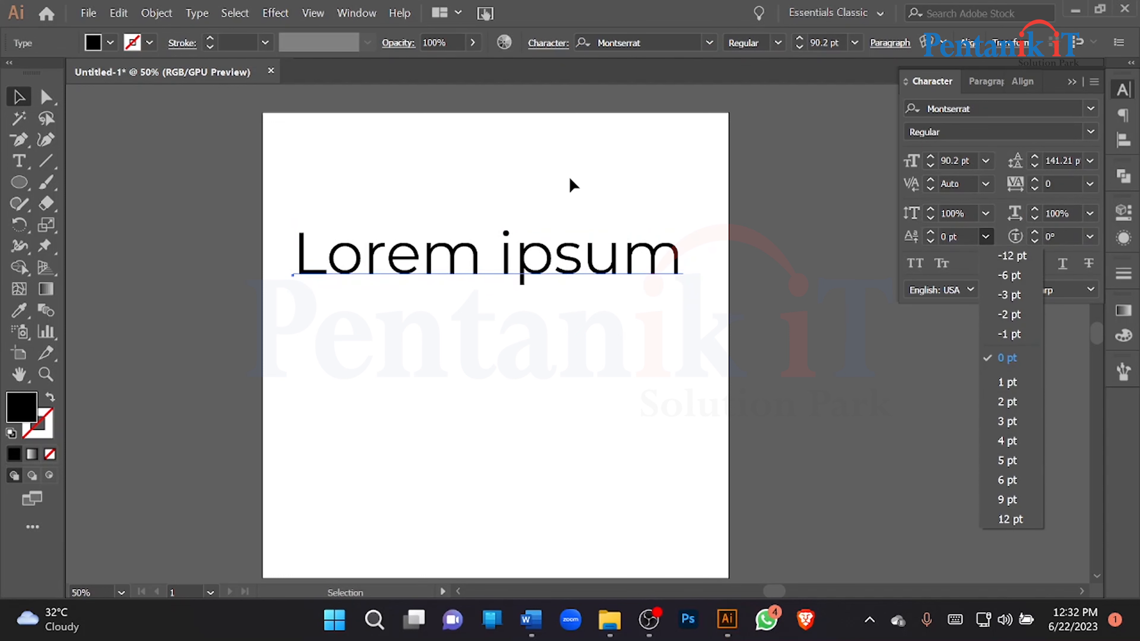
click(555, 257)
click(1087, 236)
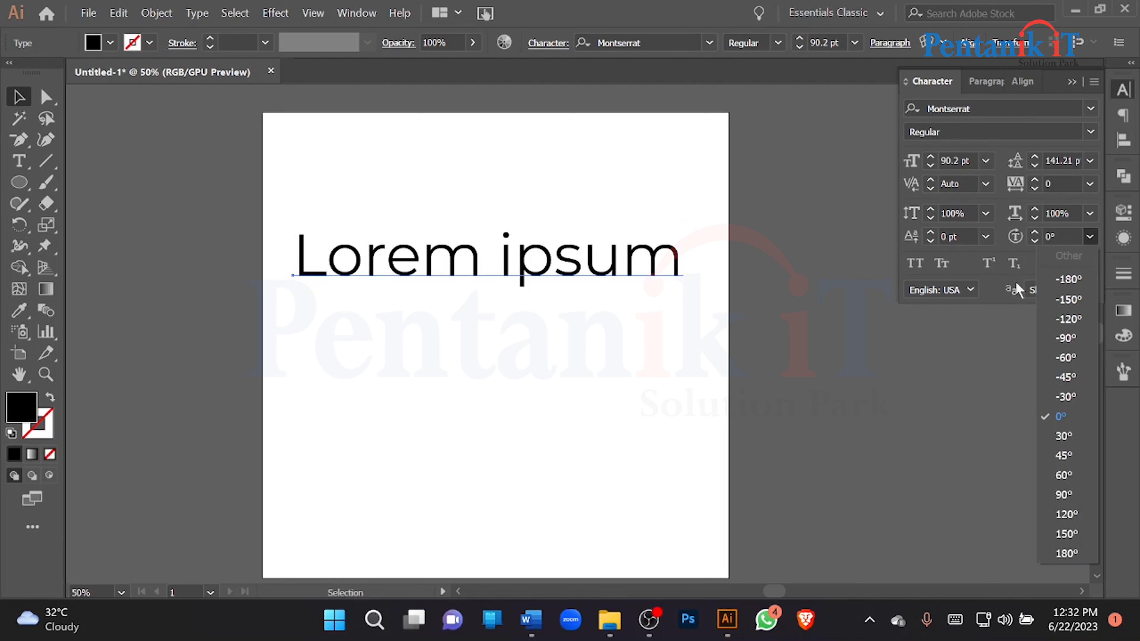
click(384, 331)
click(477, 180)
click(449, 266)
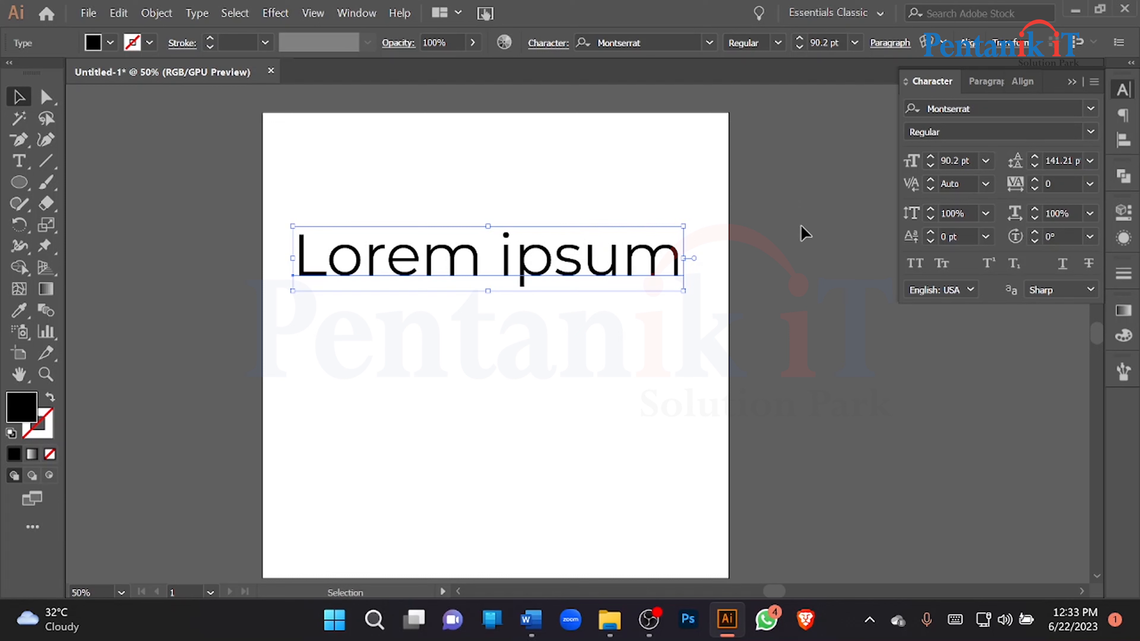
Replace the Lorem ipsum wording with COCOMO and shift the text slightly down on the artboard
double_click(508, 256)
key(ctrl+a)
text(C)
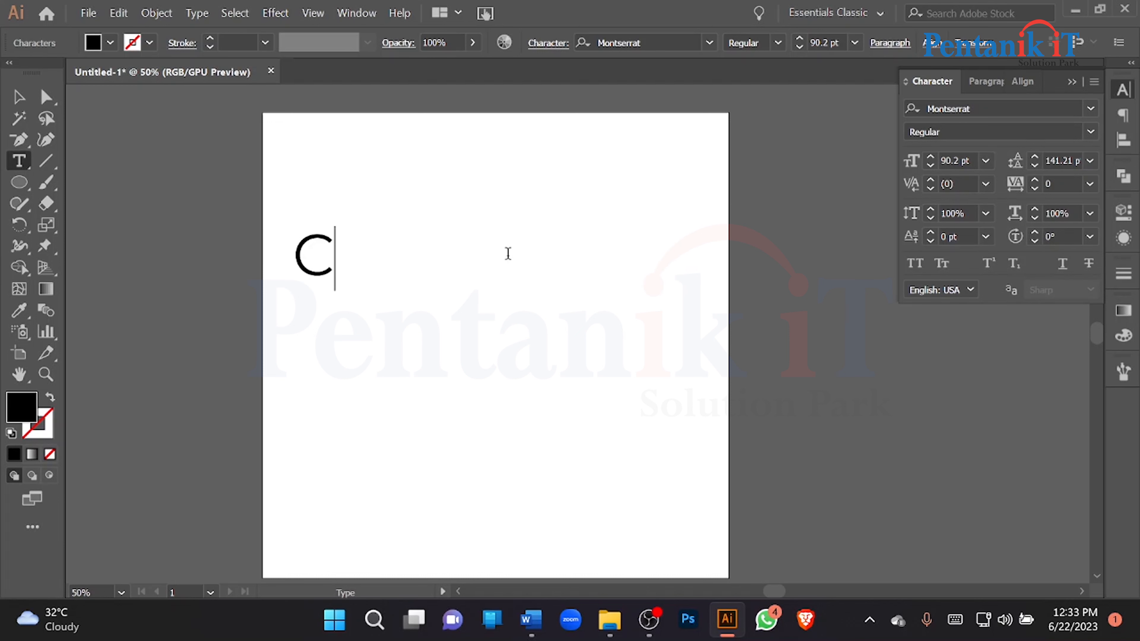
text(OCOMO)
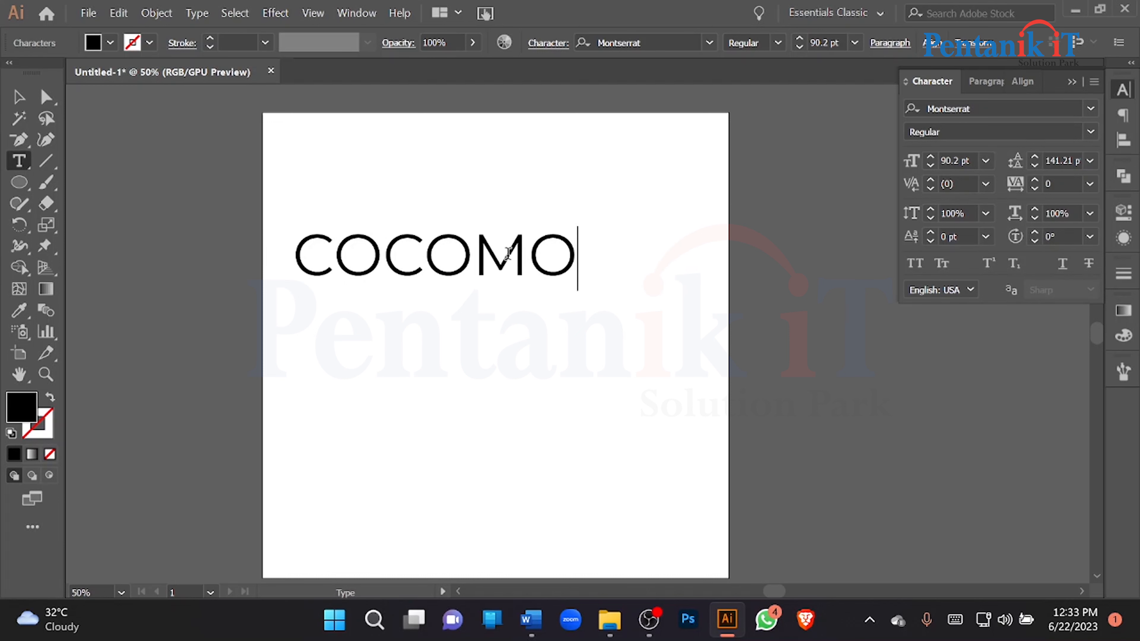
click(18, 97)
click(418, 271)
drag(461, 278, 489, 296)
Set the character rotation of the whole COCOMO text to 43° and move it to fit the artboard's width
click(1054, 236)
text(5)
key(Return)
scroll(1059, 230, up, 20)
scroll(1061, 237, up, 5)
drag(605, 280, 564, 283)
click(561, 388)
Select only the second C of COCOMO and set its character rotation to -53°
click(19, 161)
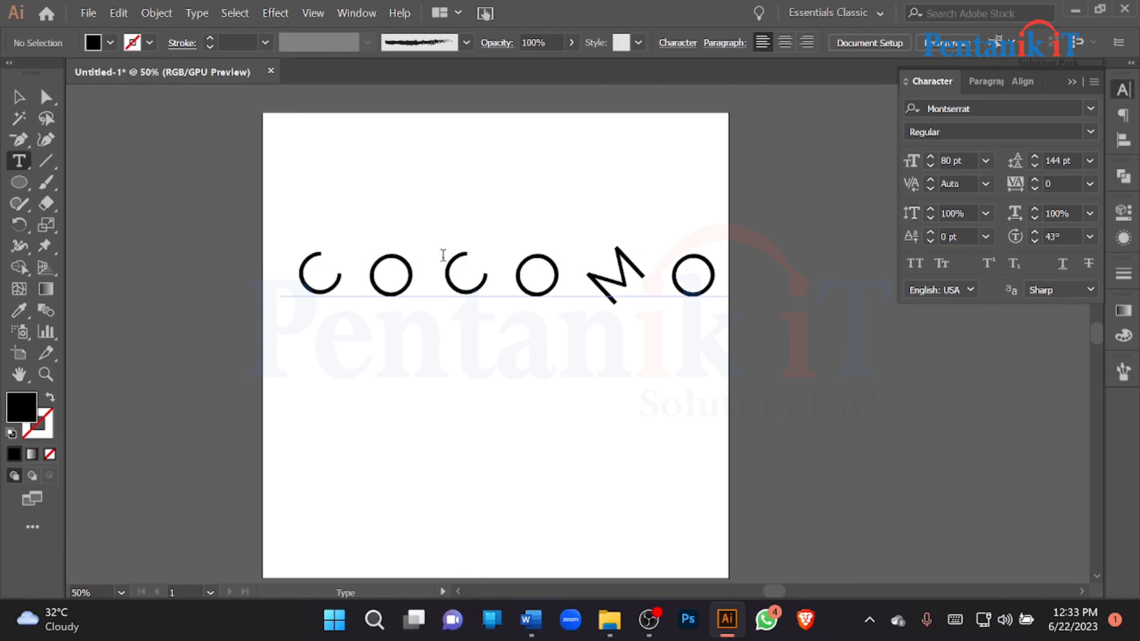
drag(443, 254, 491, 269)
click(1079, 237)
scroll(1072, 238, down, 20)
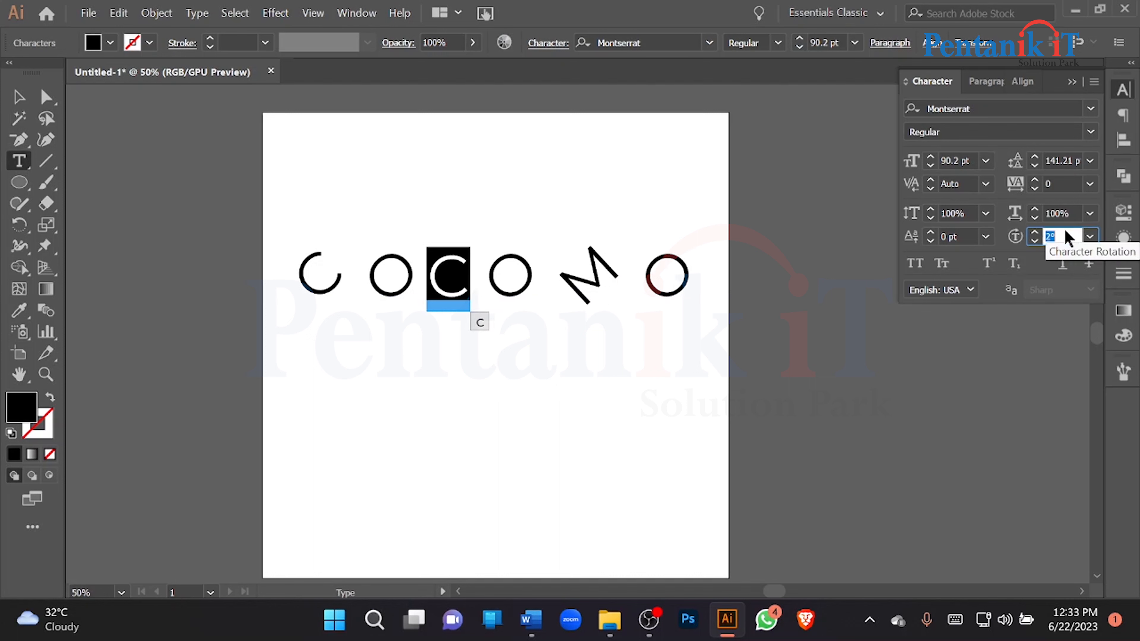
scroll(1070, 236, down, 6)
scroll(1070, 237, down, 20)
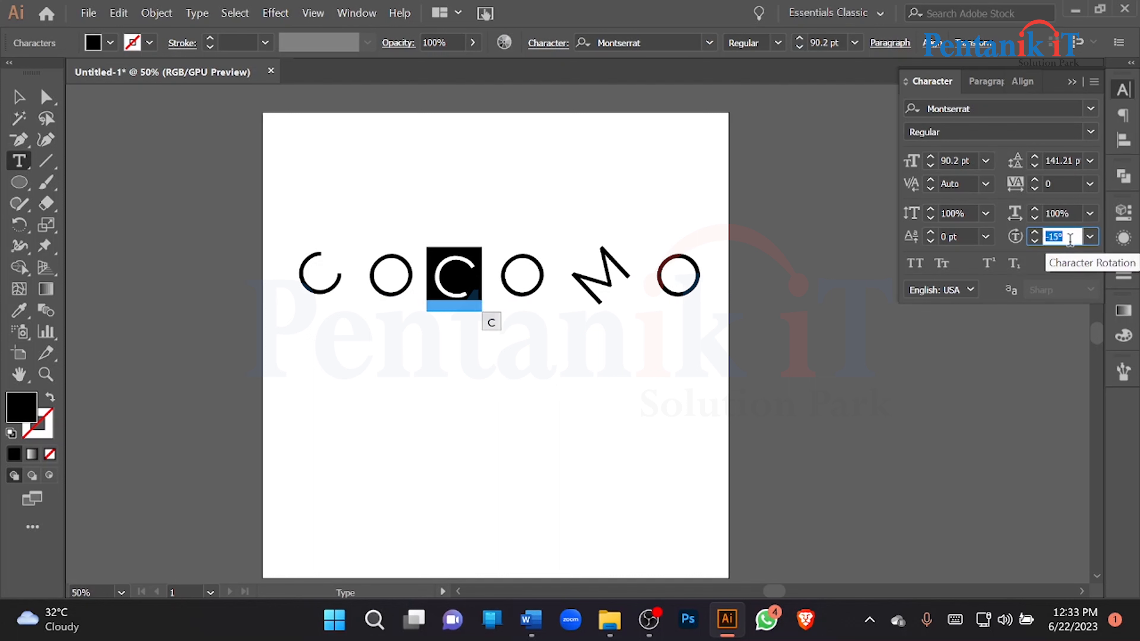
scroll(1071, 236, down, 16)
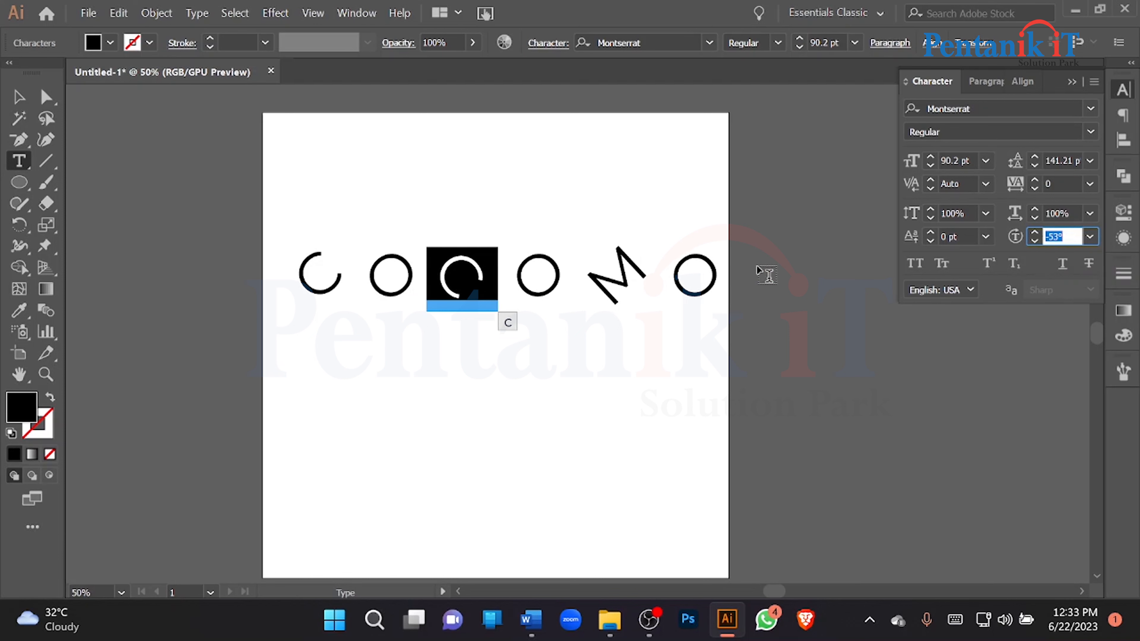
Select only the M of COCOMO and set its character rotation to -60°
drag(605, 259, 655, 274)
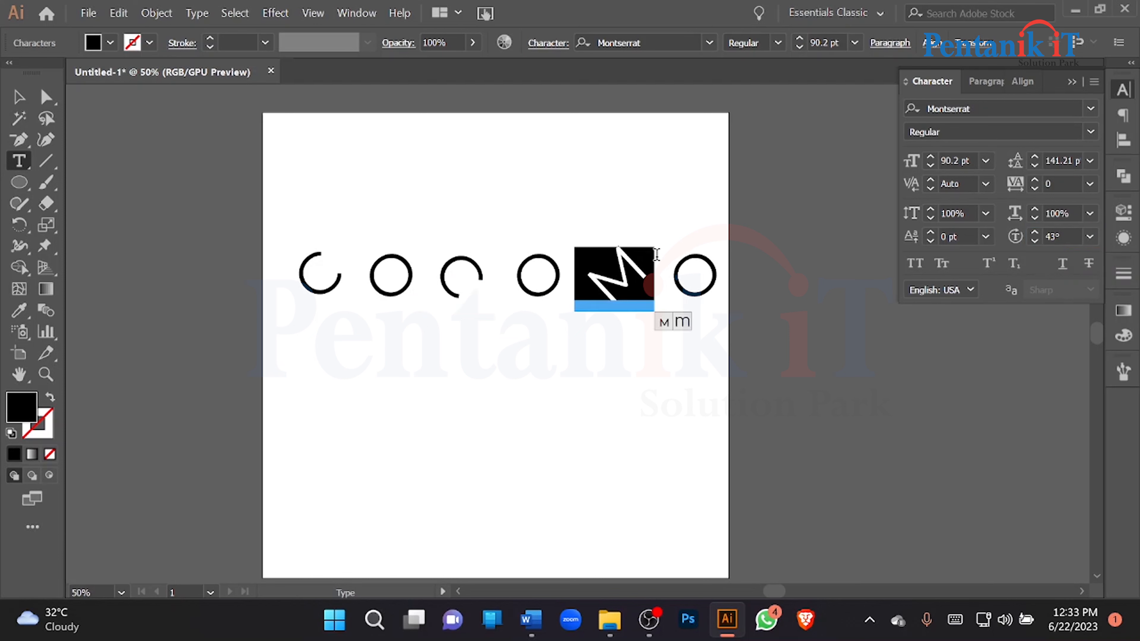
click(1090, 236)
click(1068, 471)
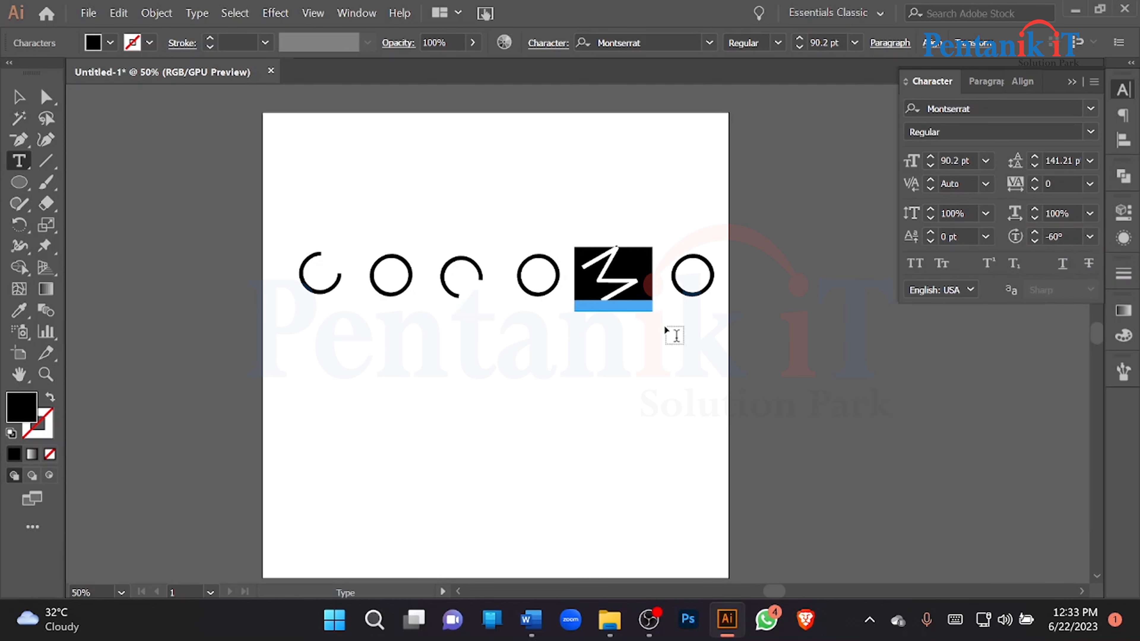
key(Left)
Reset the character rotation of the whole COCOMO text to 0° and move the text slightly on the artboard
click(14, 101)
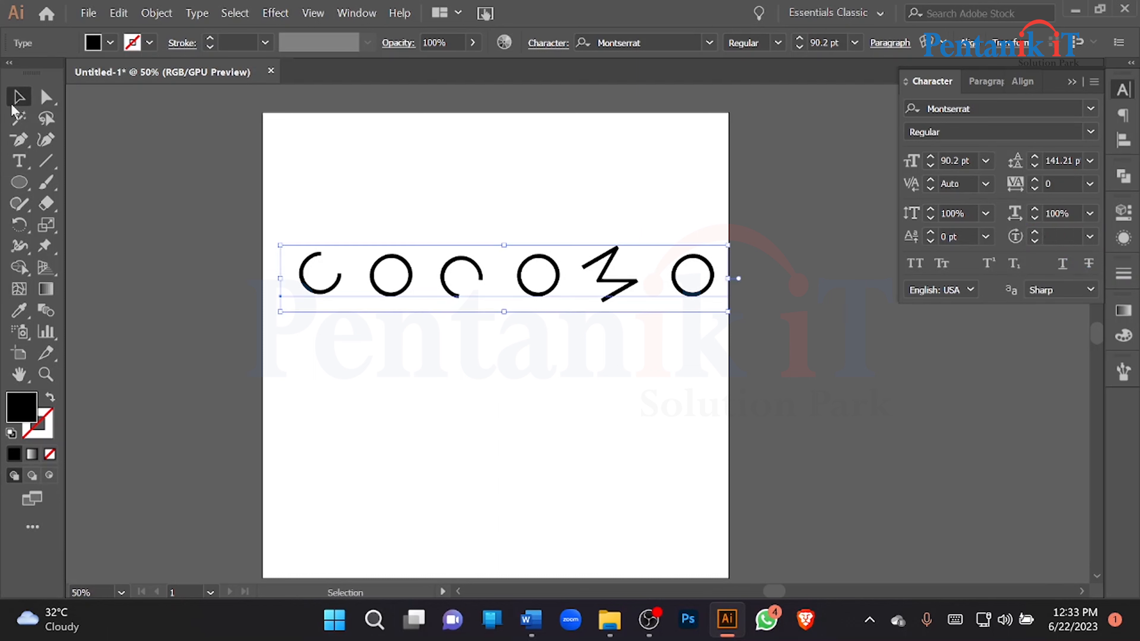
click(1089, 237)
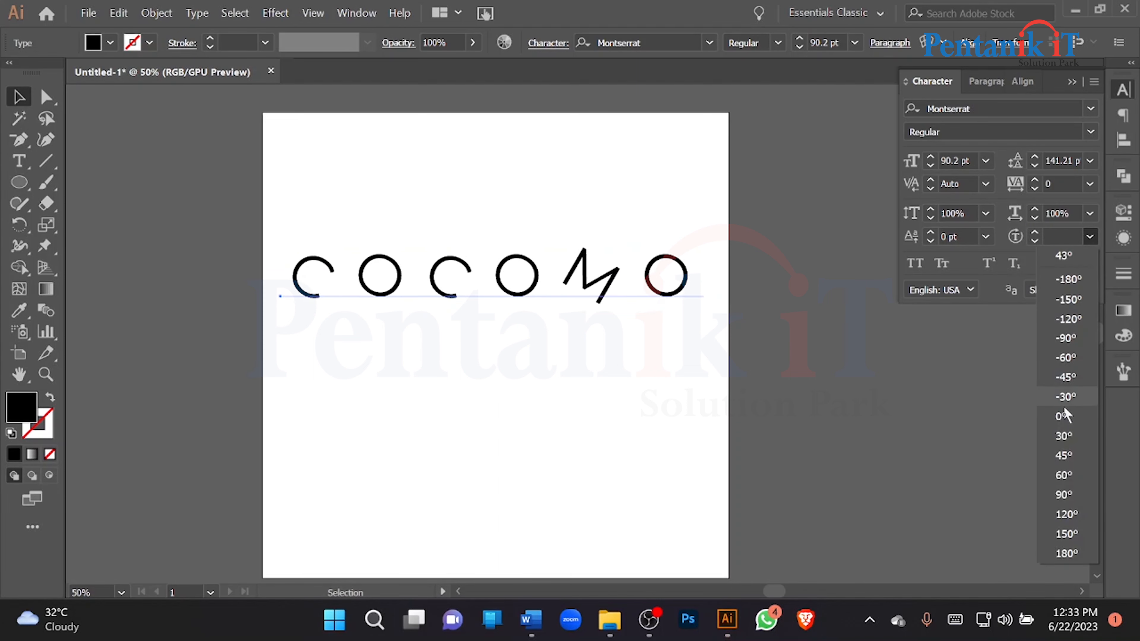
click(1061, 417)
click(635, 356)
drag(419, 277, 455, 283)
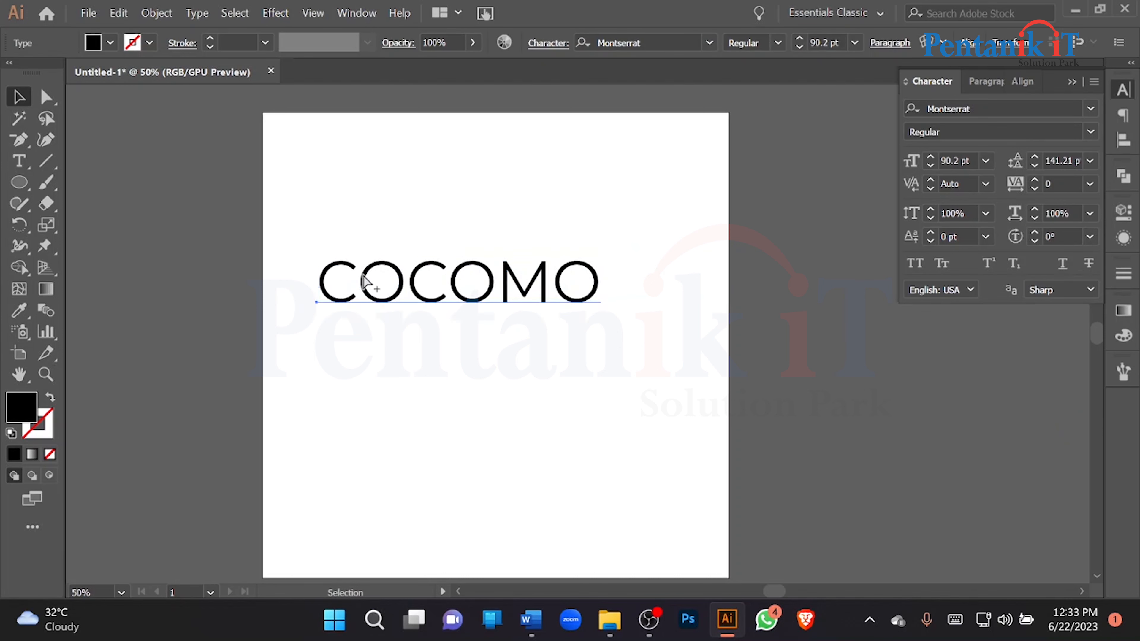
Undo the latest move and character rotation changes on the COCOMO text one after another
scroll(366, 275, up, 1)
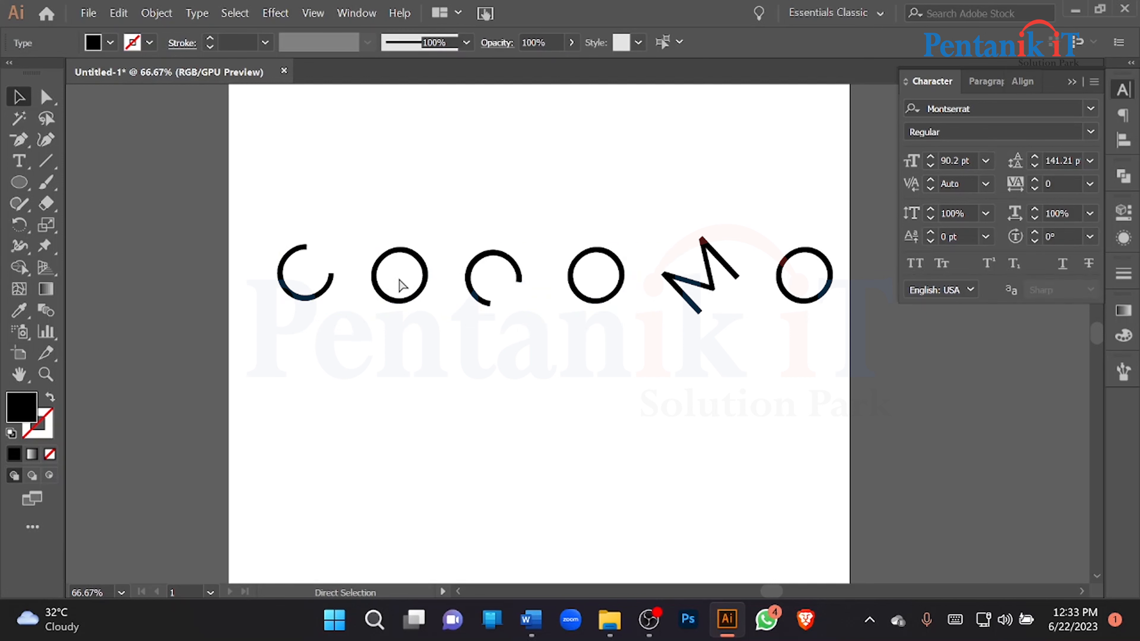
key(Up)
key(Up)
key(Up)
key(Up)
key(Up)
key(Up)
key(Up)
key(Up)
key(Up)
key(Up)
key(Up)
key(Up)
key(Up)
key(Up)
key(Up)
key(Up)
key(Up)
key(Up)
key(Up)
key(Up)
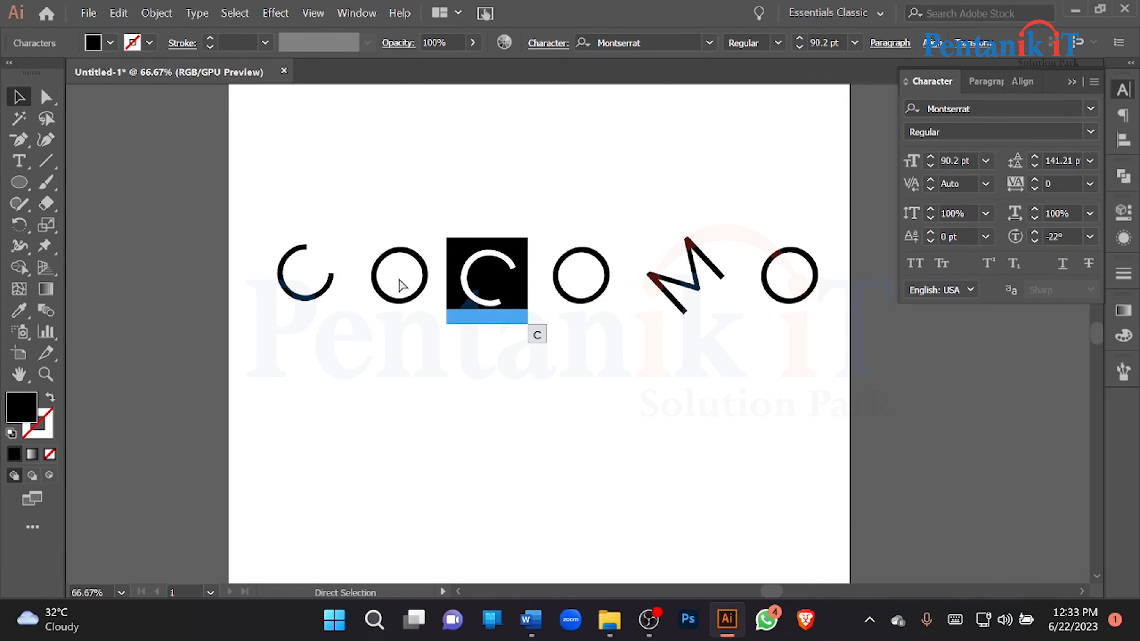
key(ctrl+z)
key(ctrl+z)
key(ctrl+z)
key(ctrl+z)
key(ctrl+z)
key(ctrl+z)
key(ctrl+z)
key(ctrl+z)
key(ctrl+z)
key(ctrl+z)
key(ctrl+z)
key(ctrl+z)
key(ctrl+z)
key(ctrl+z)
key(ctrl+z)
key(ctrl+z)
key(ctrl+z)
key(ctrl+z)
key(ctrl+z)
key(ctrl+z)
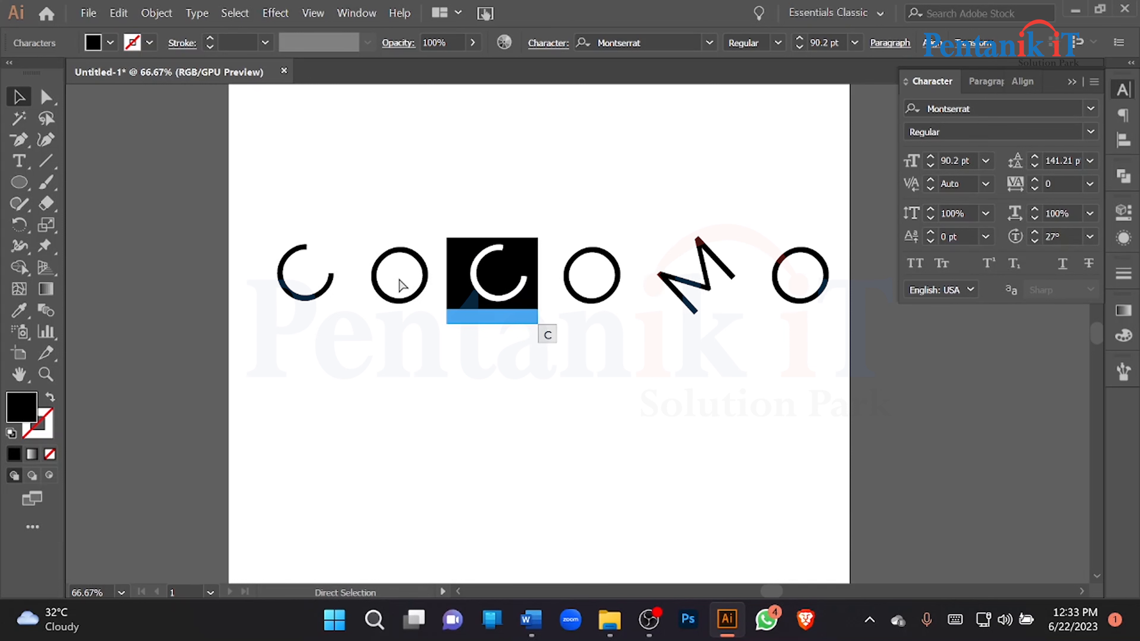
Replace the COCOMO text with a new Lorem ipsum point text and set its character rotation to 0°
key(Delete)
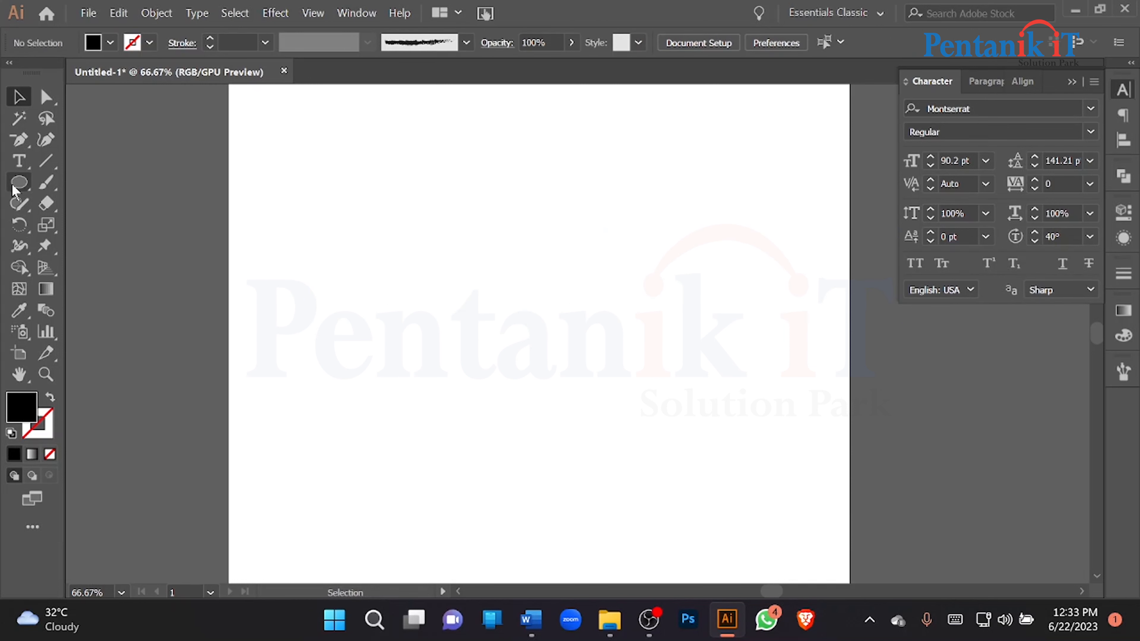
click(19, 161)
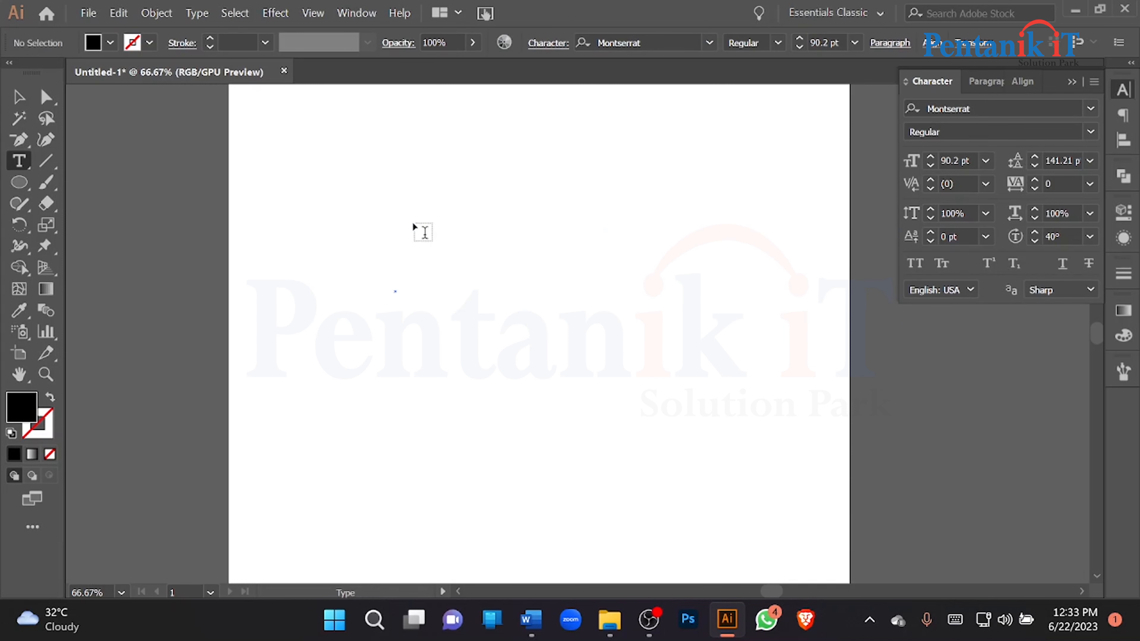
click(377, 324)
click(18, 96)
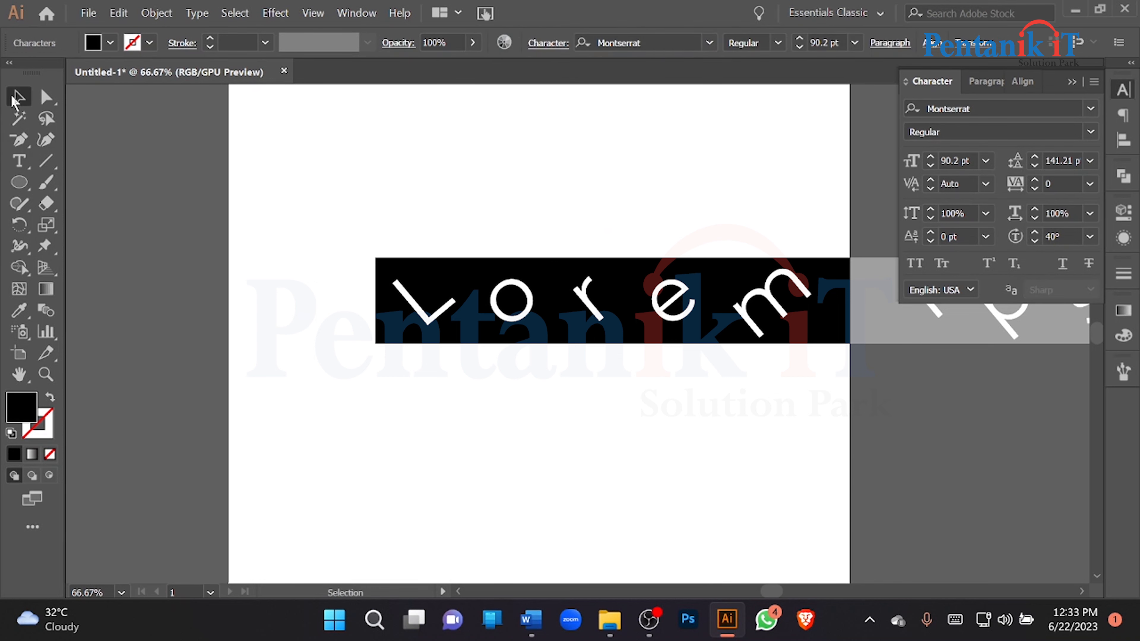
click(1090, 236)
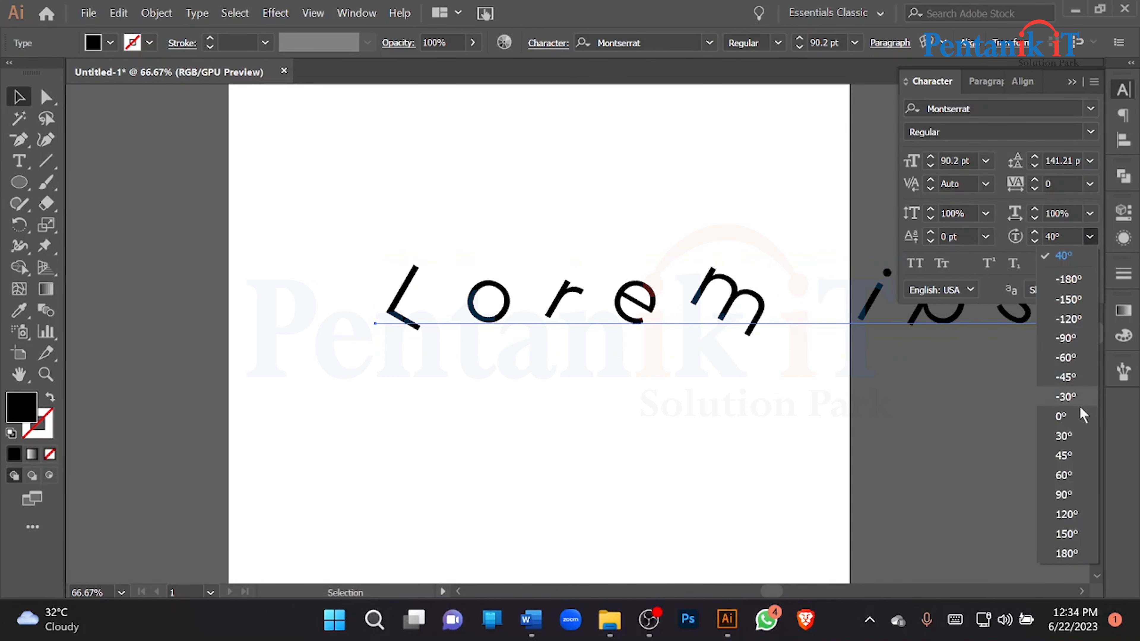
click(1076, 417)
Move the new Lorem ipsum text into the upper middle of the artboard and keep it selected
drag(794, 315, 664, 248)
drag(586, 233, 601, 273)
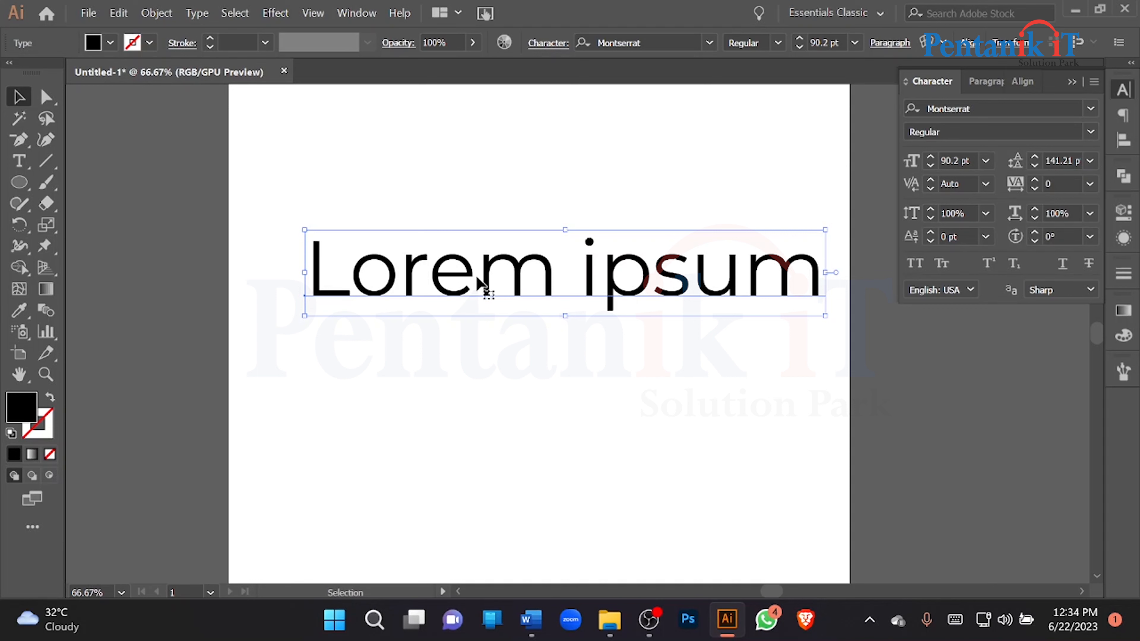
drag(475, 277, 451, 267)
click(368, 190)
click(331, 271)
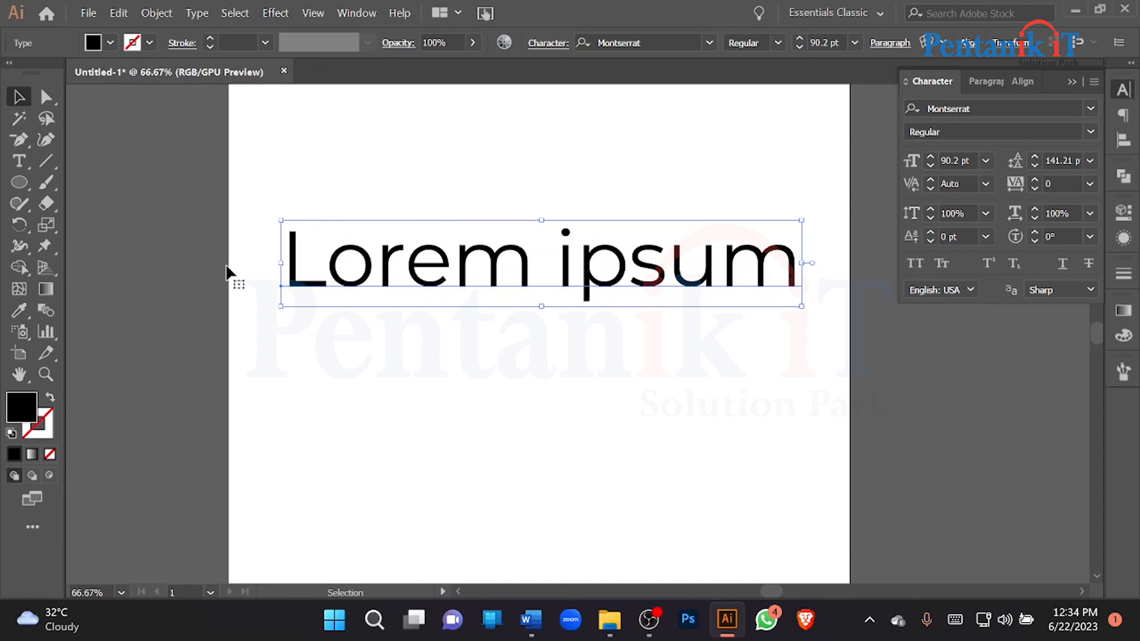
Apply All Caps to the Lorem ipsum text and turn it off again
click(915, 264)
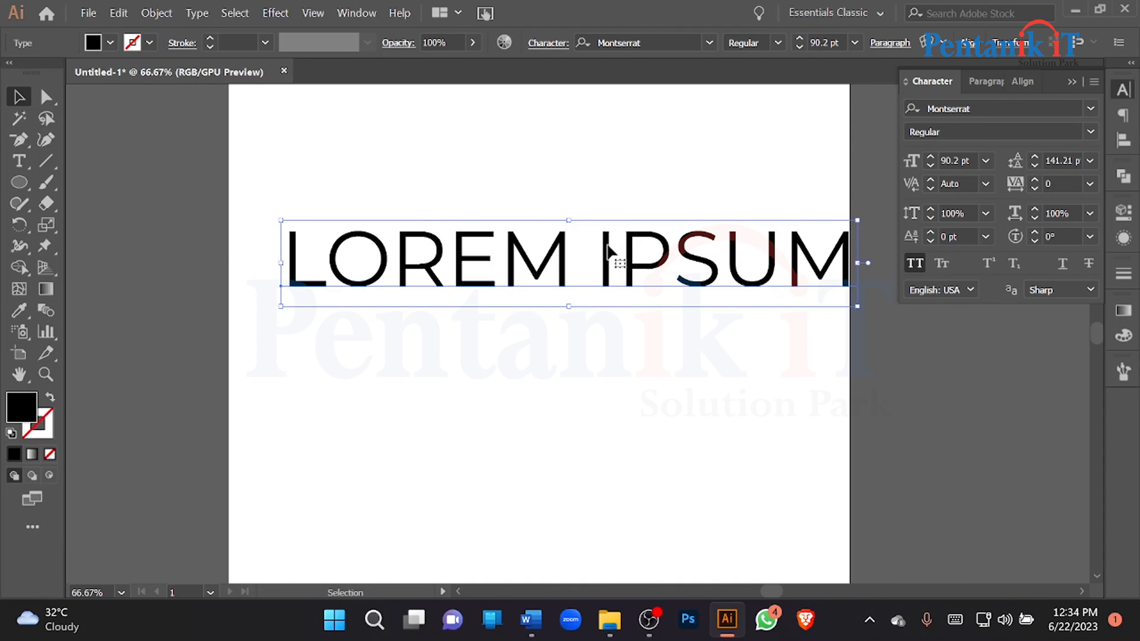
click(915, 263)
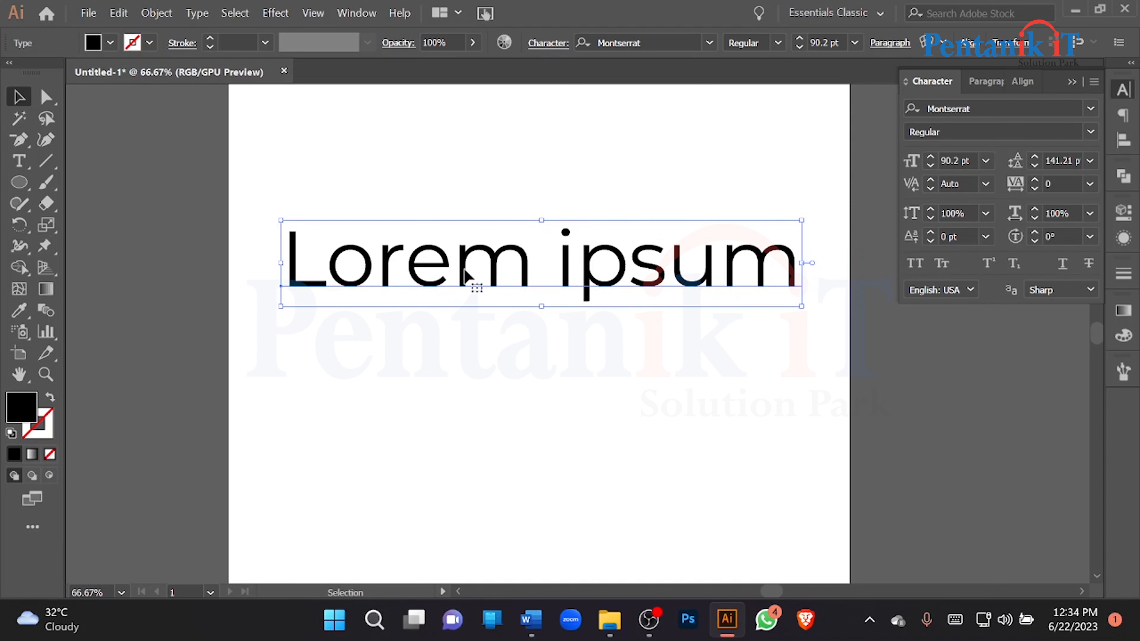
Try Small Caps on the selected Lorem ipsum text and switch it to All Caps instead
click(942, 264)
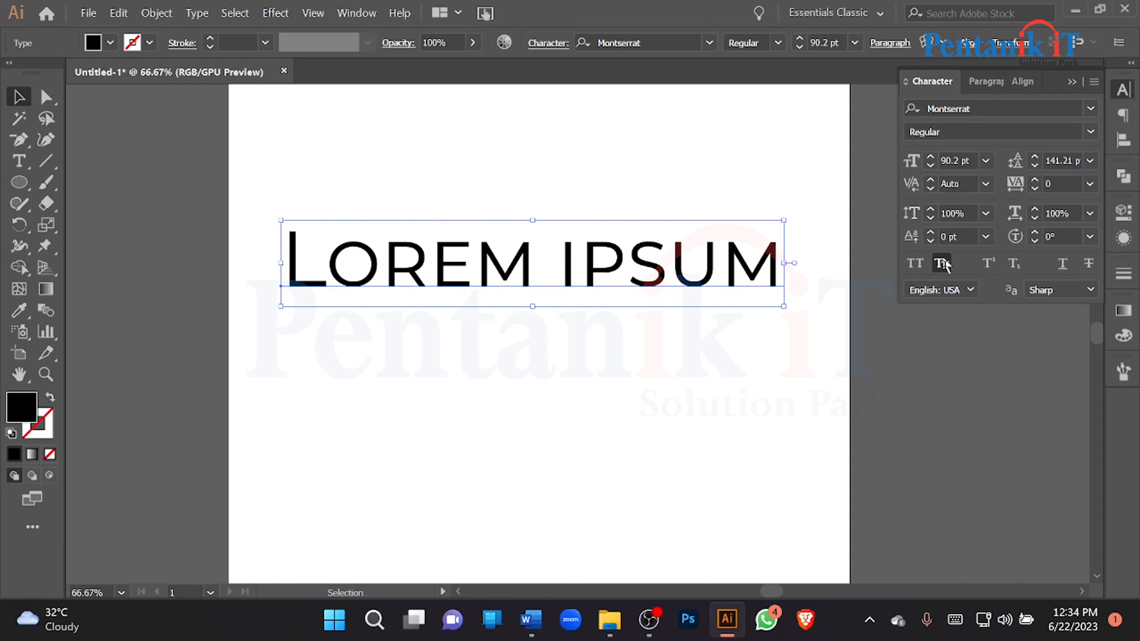
click(944, 264)
click(915, 263)
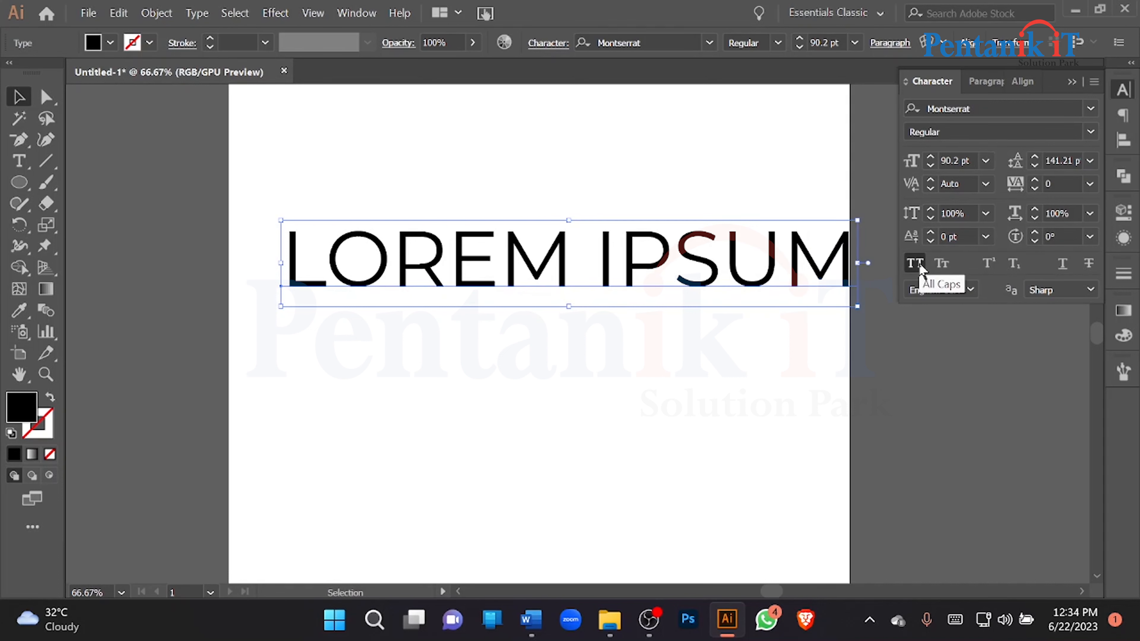
Replace the Lorem ipsum text with a single lowercase a without any caps style and move it slightly right and down
double_click(329, 258)
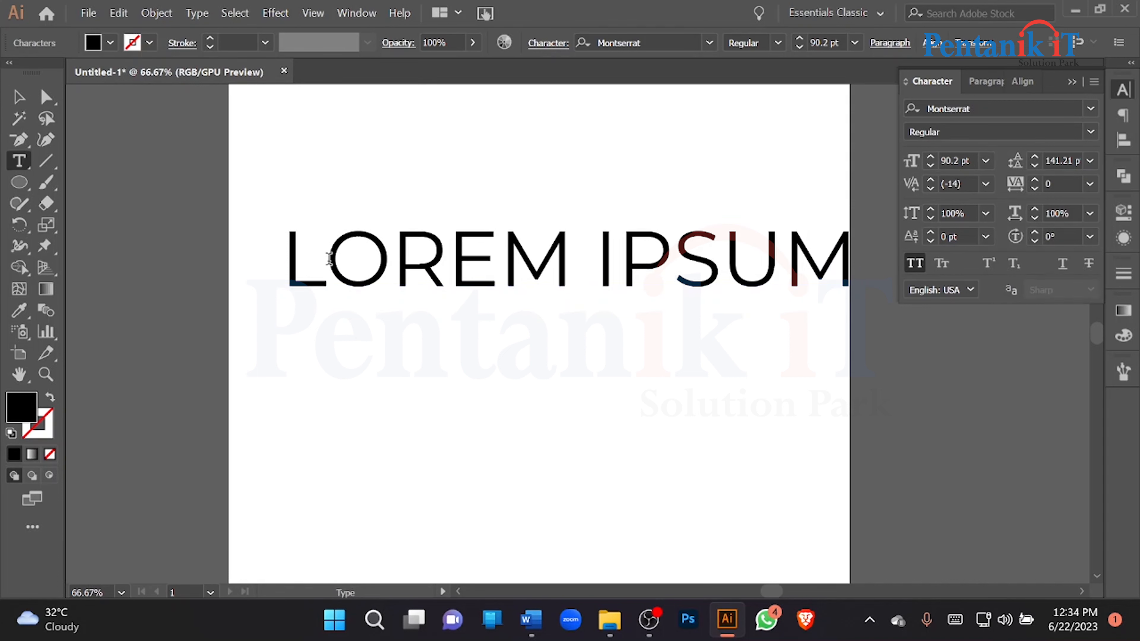
key(ctrl+a)
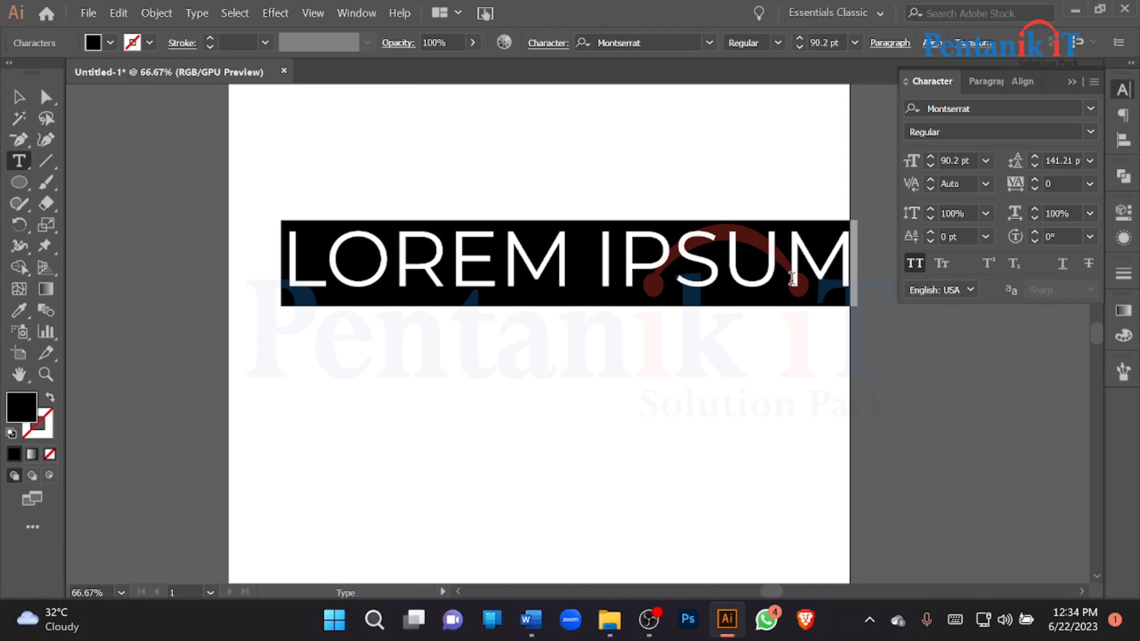
text(A)
key(BackSpace)
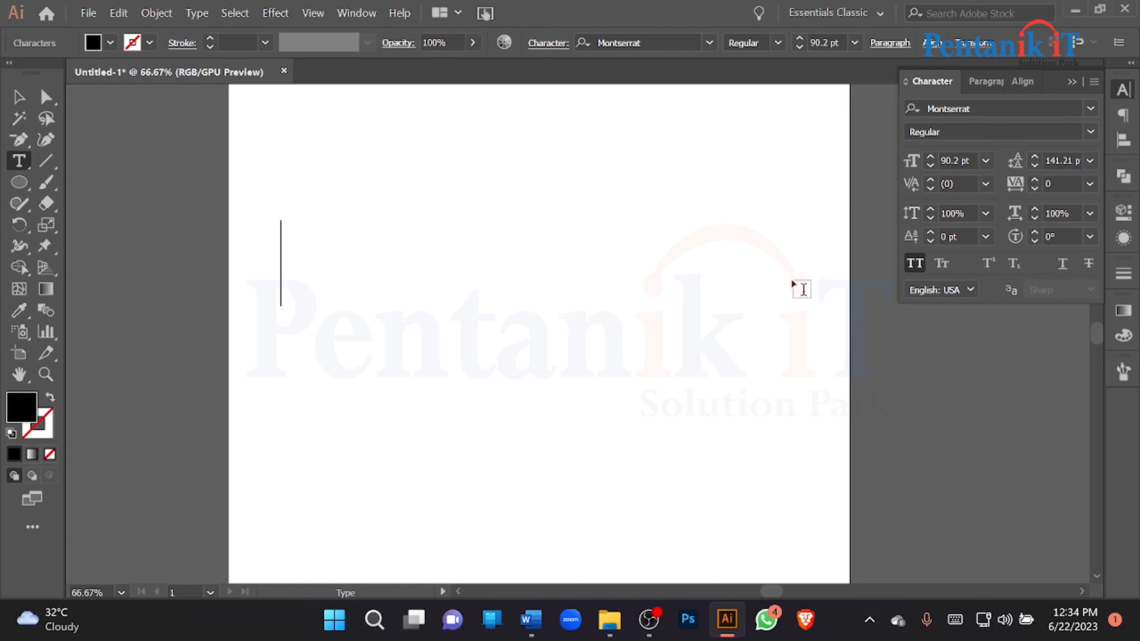
text(A)
key(BackSpace)
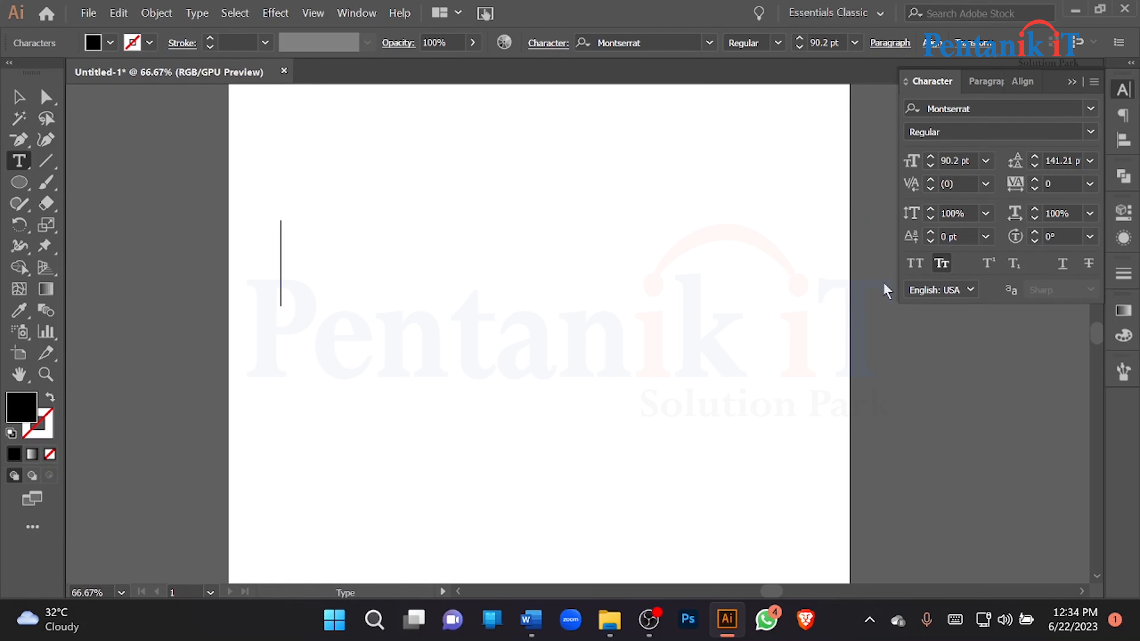
text(a)
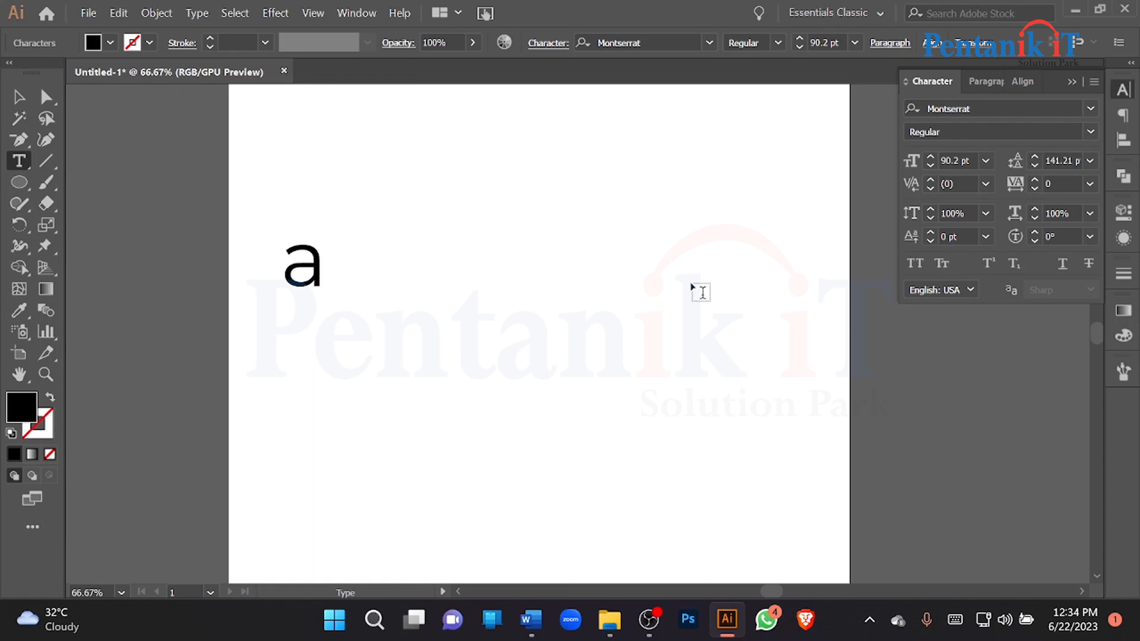
click(18, 97)
drag(277, 240, 362, 261)
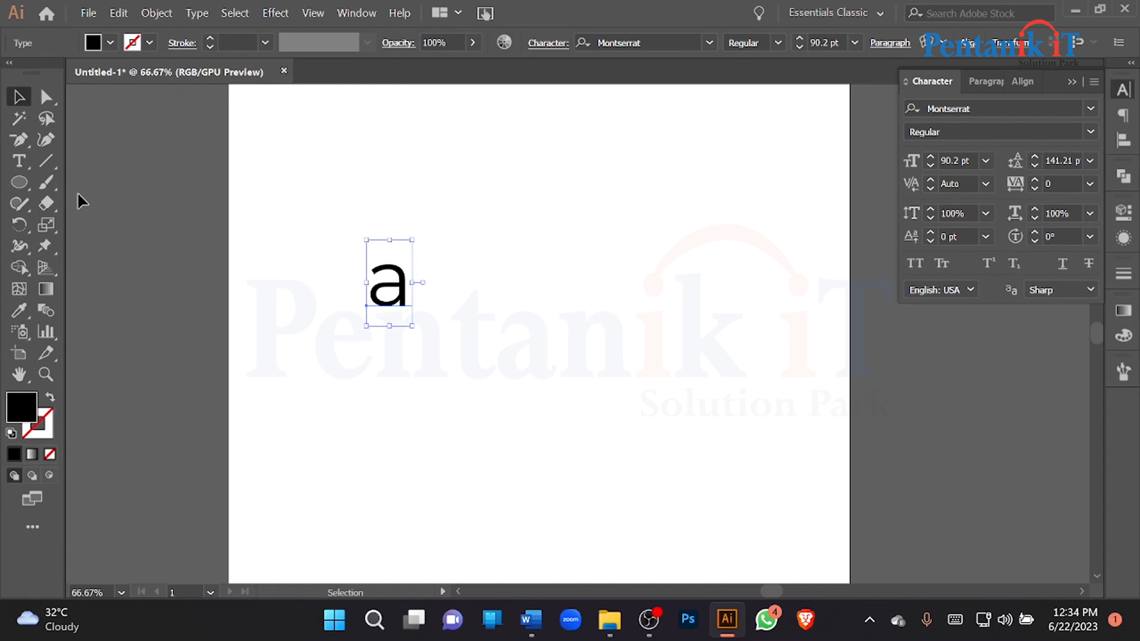
Add the superscript text 2+a2 directly after the letter a
click(19, 161)
click(400, 277)
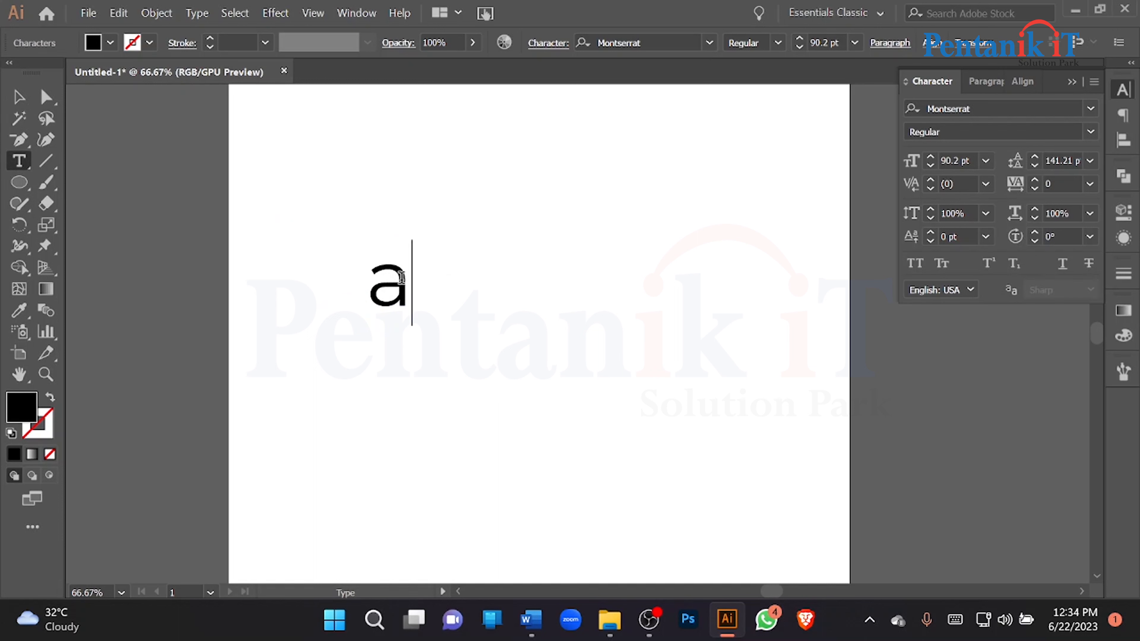
click(990, 265)
text(2)
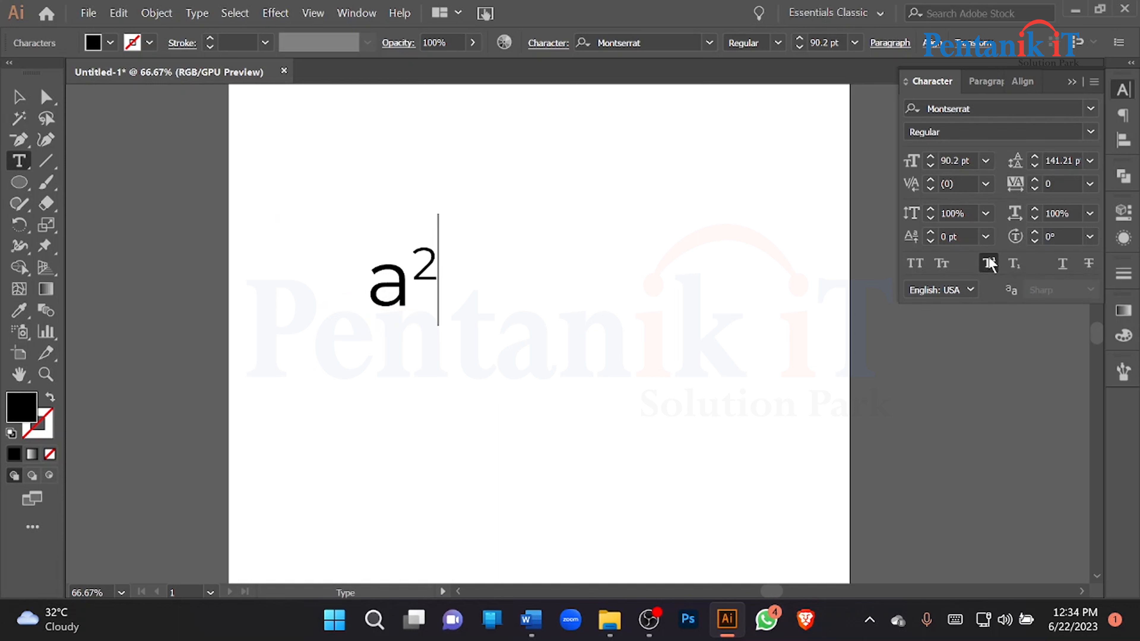
text(+a2)
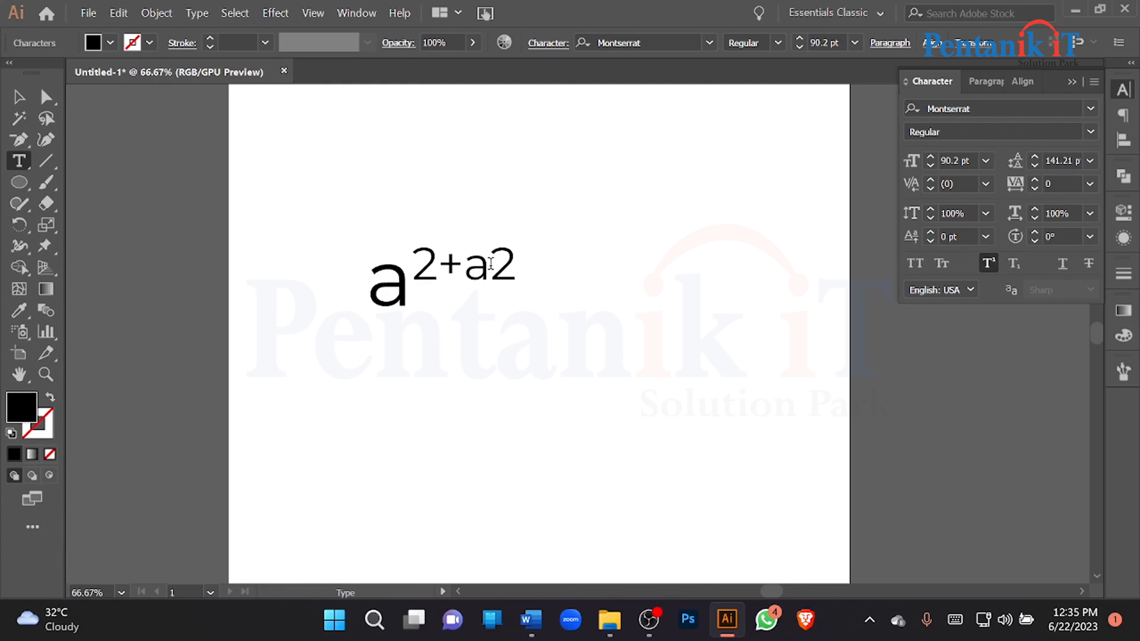
Delete the superscript characters after the letter a and turn Superscript off
drag(490, 264, 517, 263)
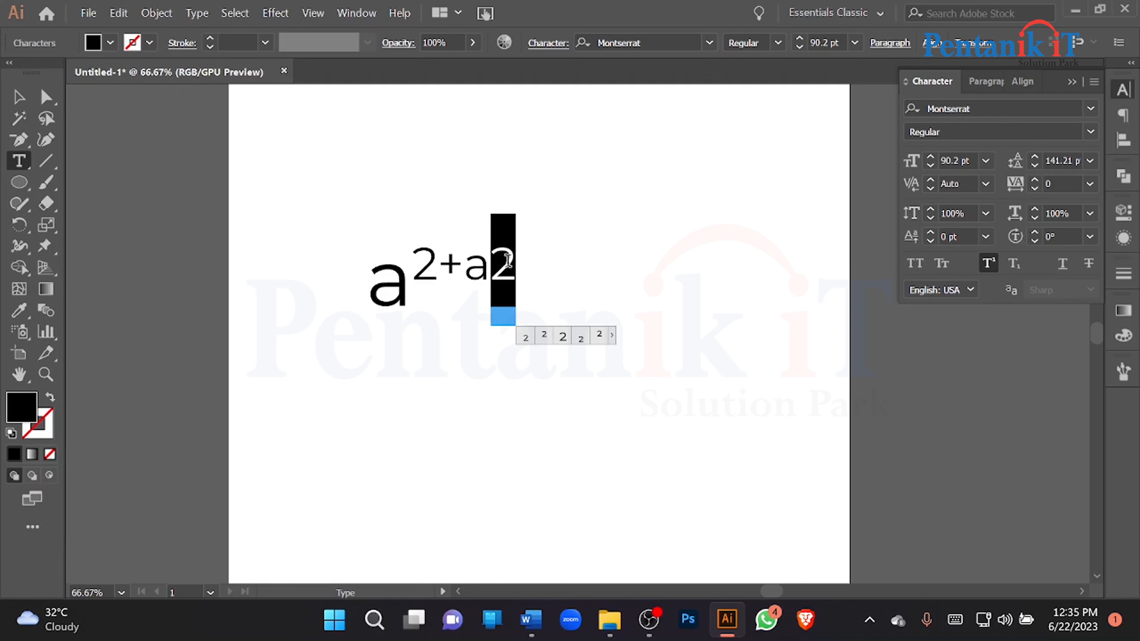
key(BackSpace)
key(BackSpace)
key(BackSpace)
key(BackSpace)
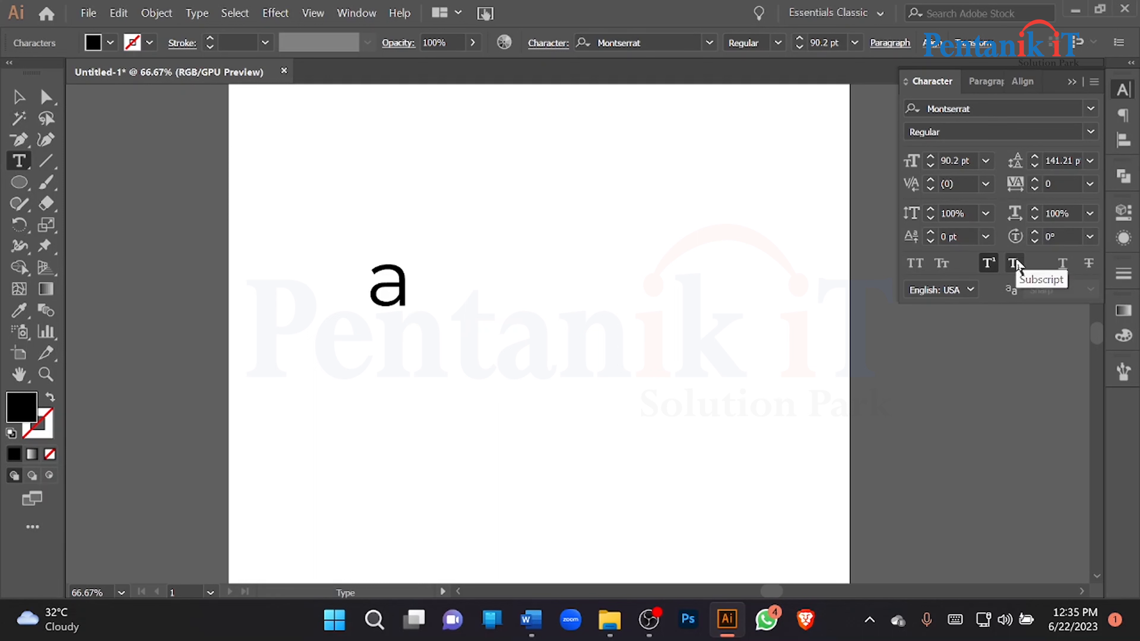
click(989, 264)
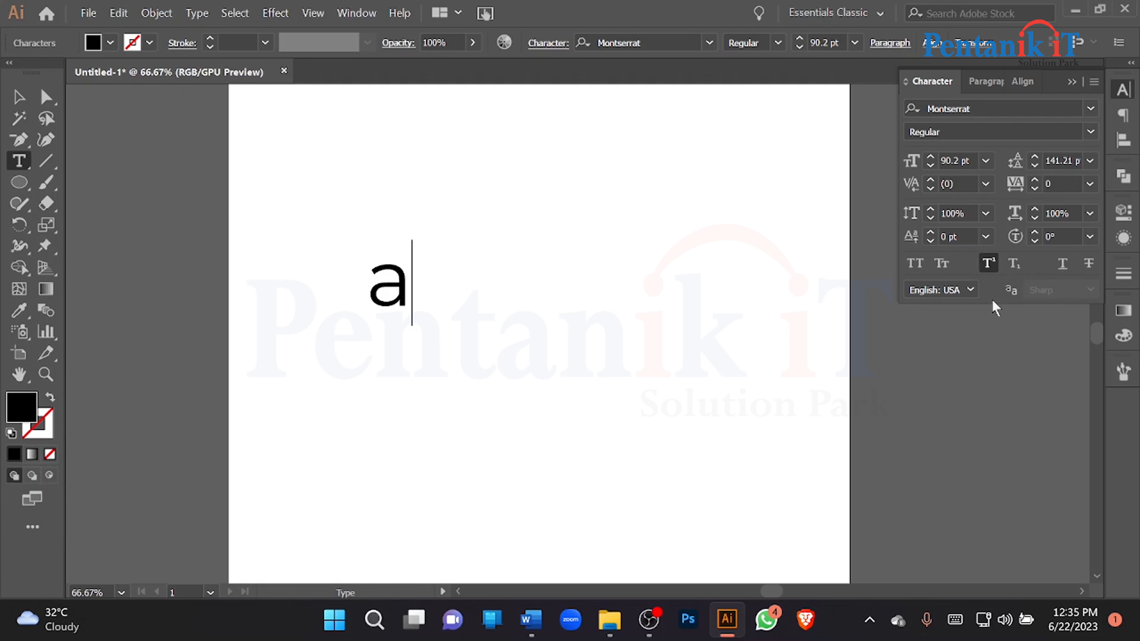
click(988, 263)
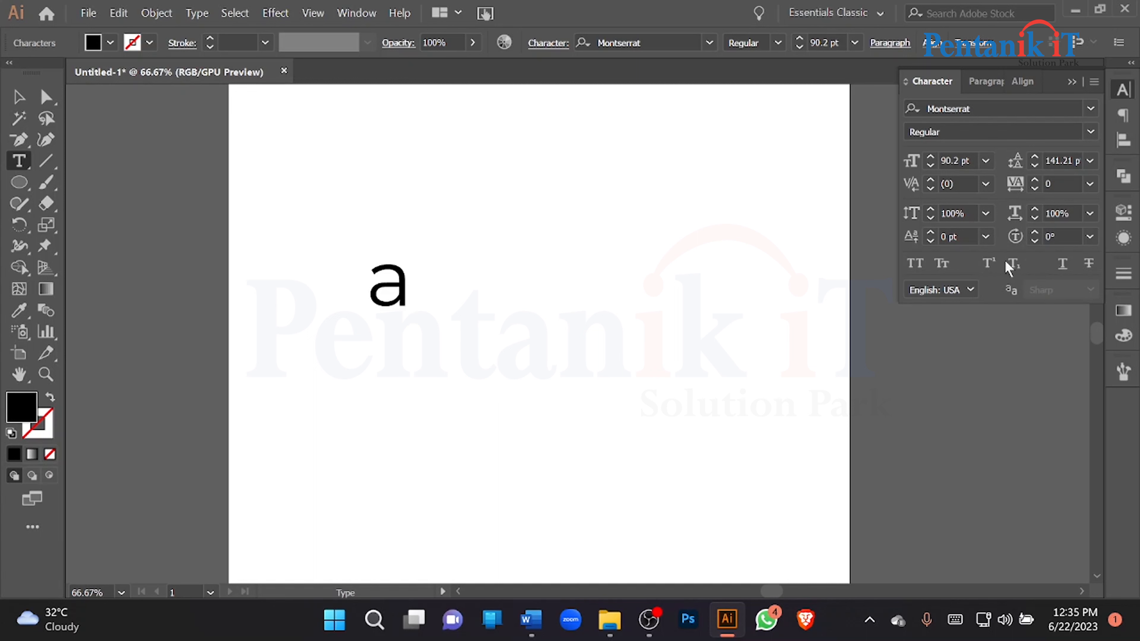
Add a subscript 1 after the letter a and replace it with a superscript 1
click(1014, 266)
text(1)
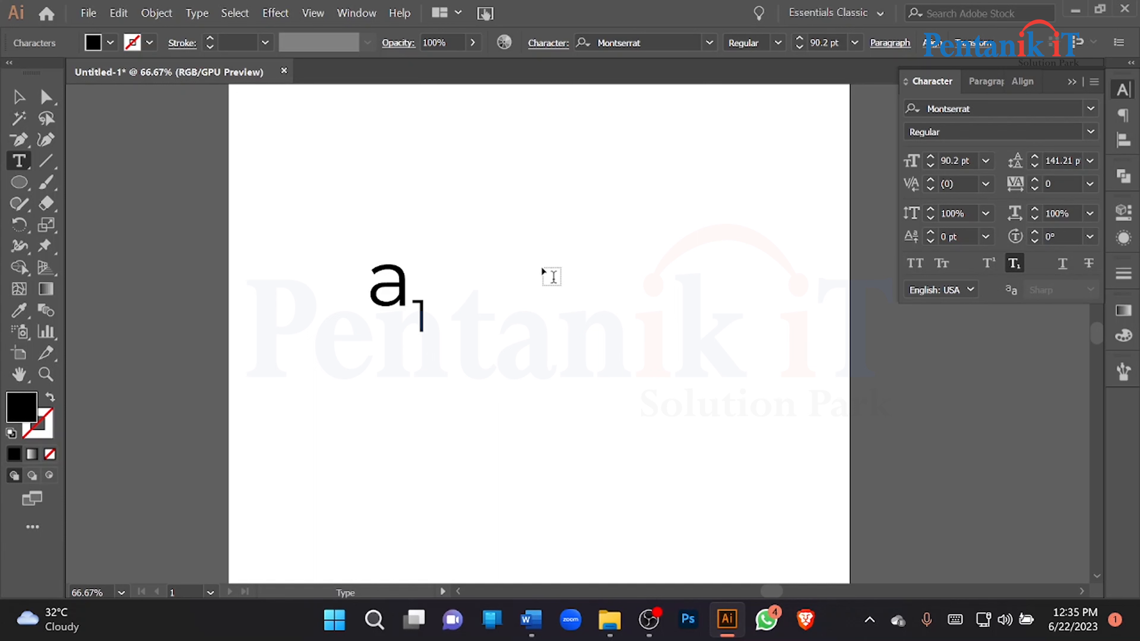
key(BackSpace)
click(985, 265)
text(1)
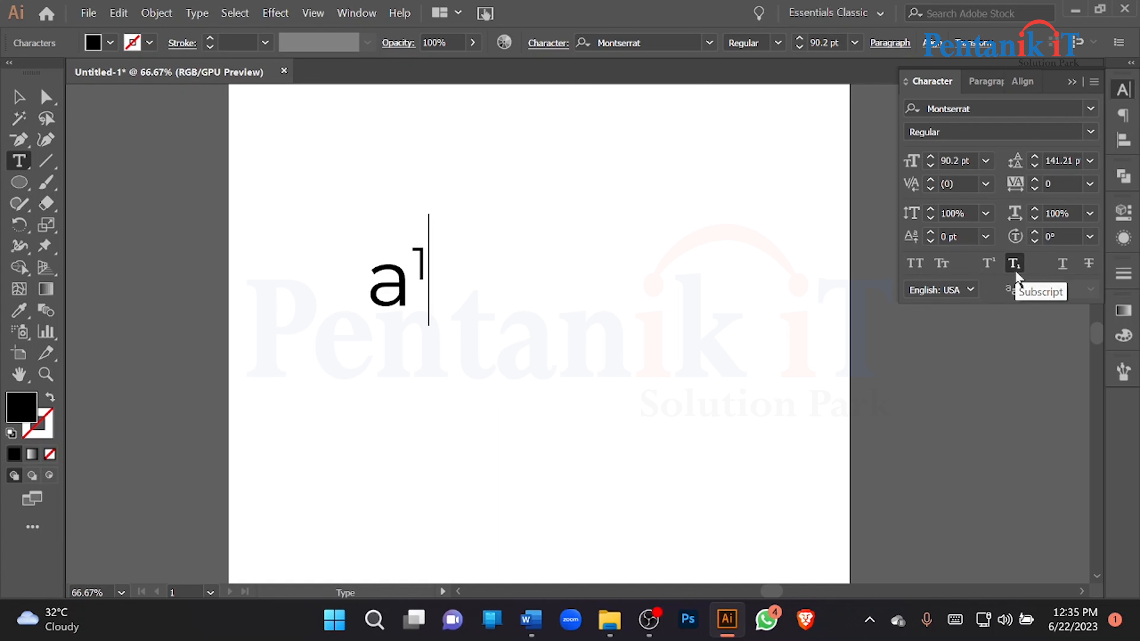
Replace the superscript 1 after the letter a with a subscript 1
key(BackSpace)
text(1\)
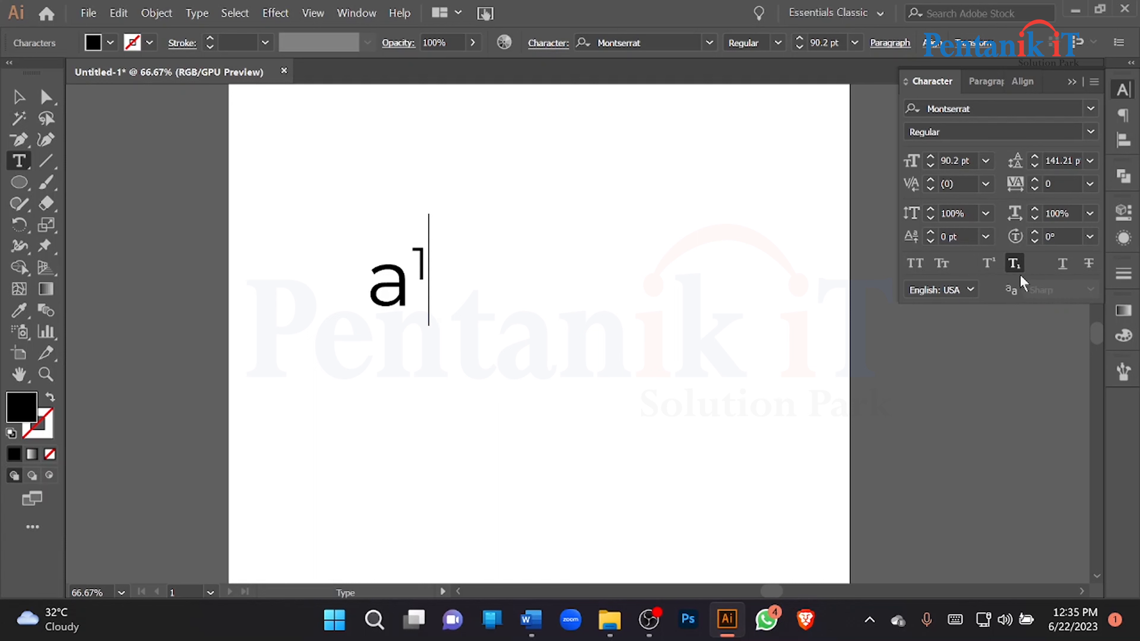
key(BackSpace)
key(BackSpace)
click(1015, 269)
text(1)
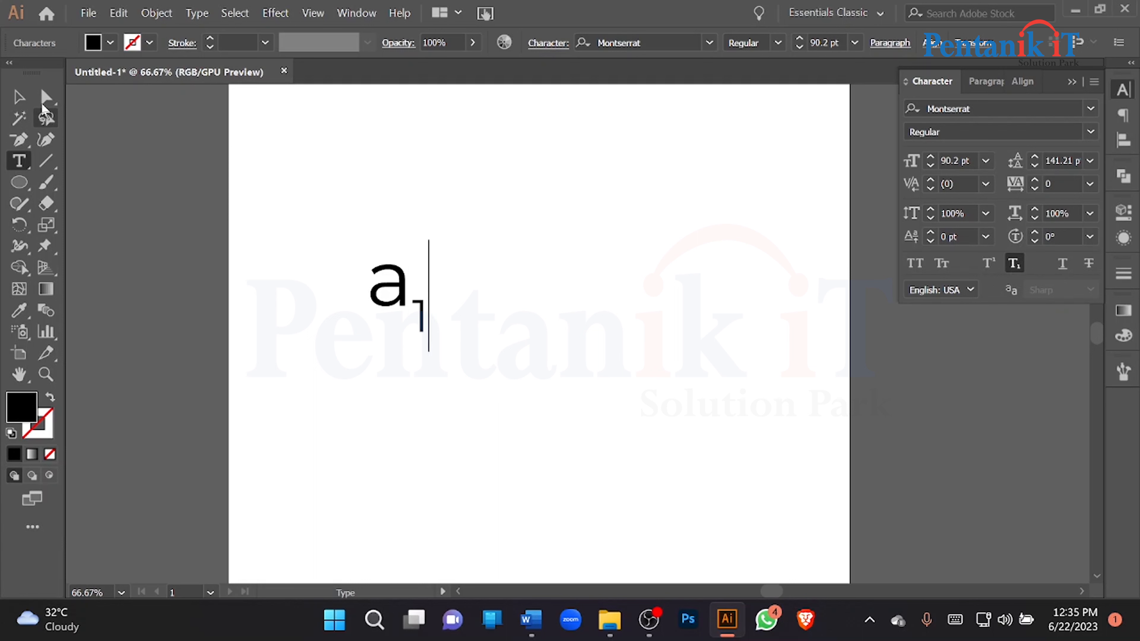
Delete the a with its subscript 1 and place a new Lorem ipsum point text near the artboard's middle, selected as an object
click(19, 97)
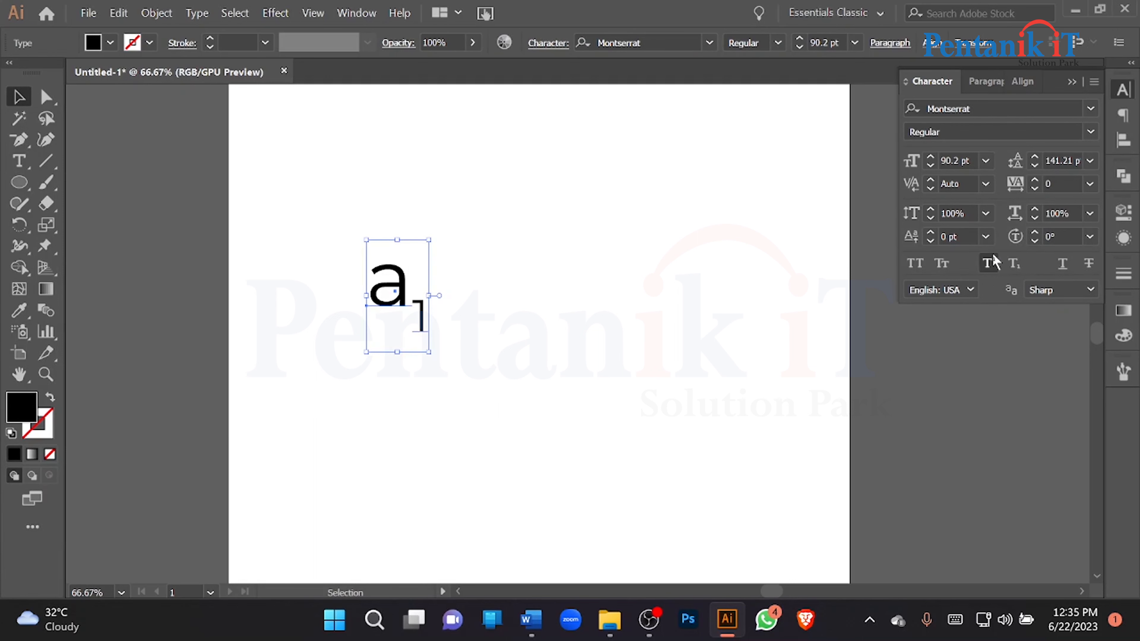
key(backslash)
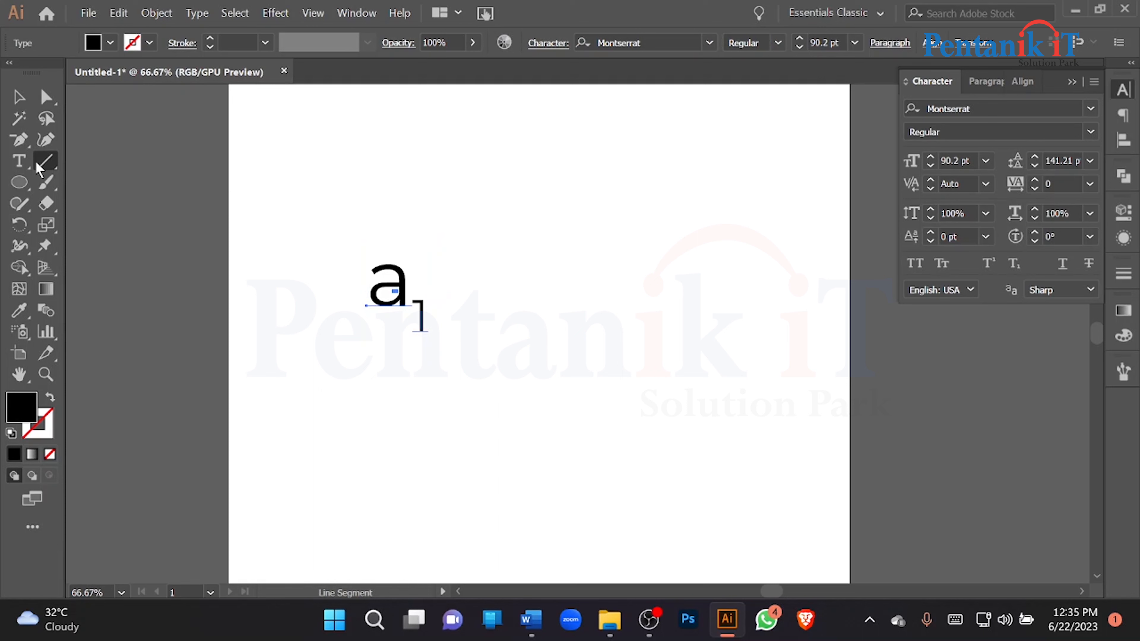
click(19, 96)
key(Delete)
click(19, 161)
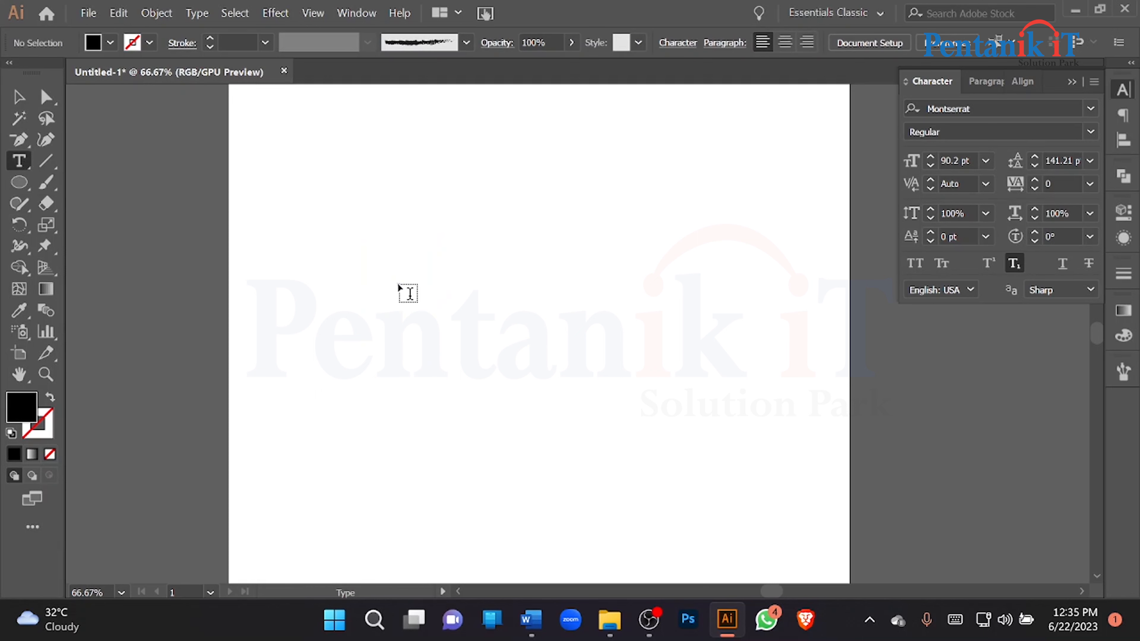
click(406, 294)
click(18, 96)
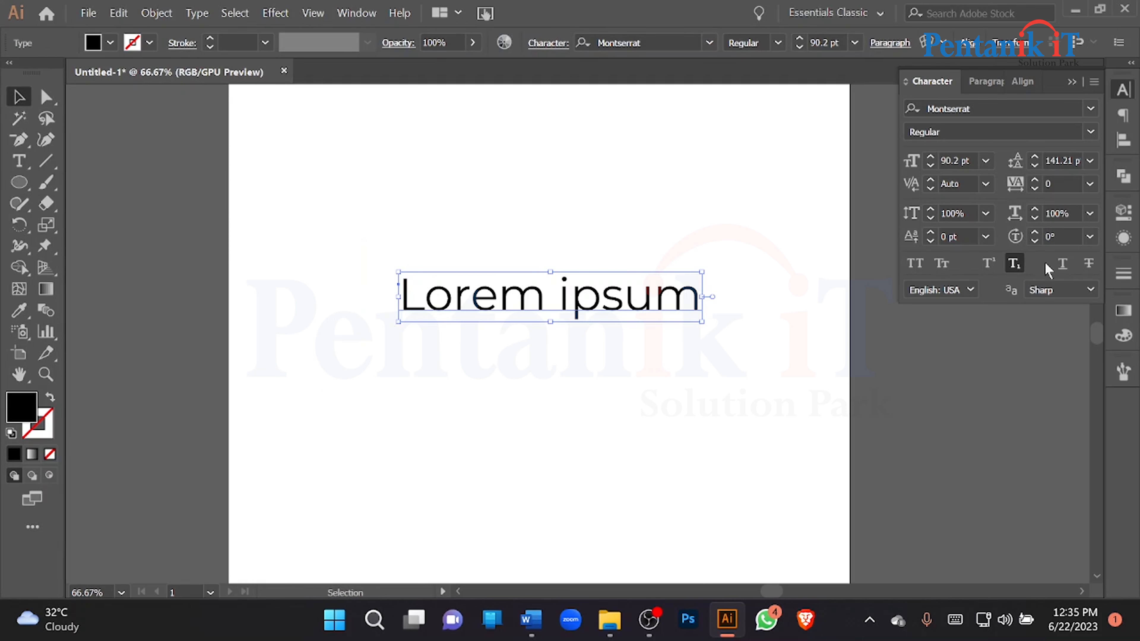
Underline the Lorem ipsum text and remove the underline again
click(1062, 263)
click(928, 319)
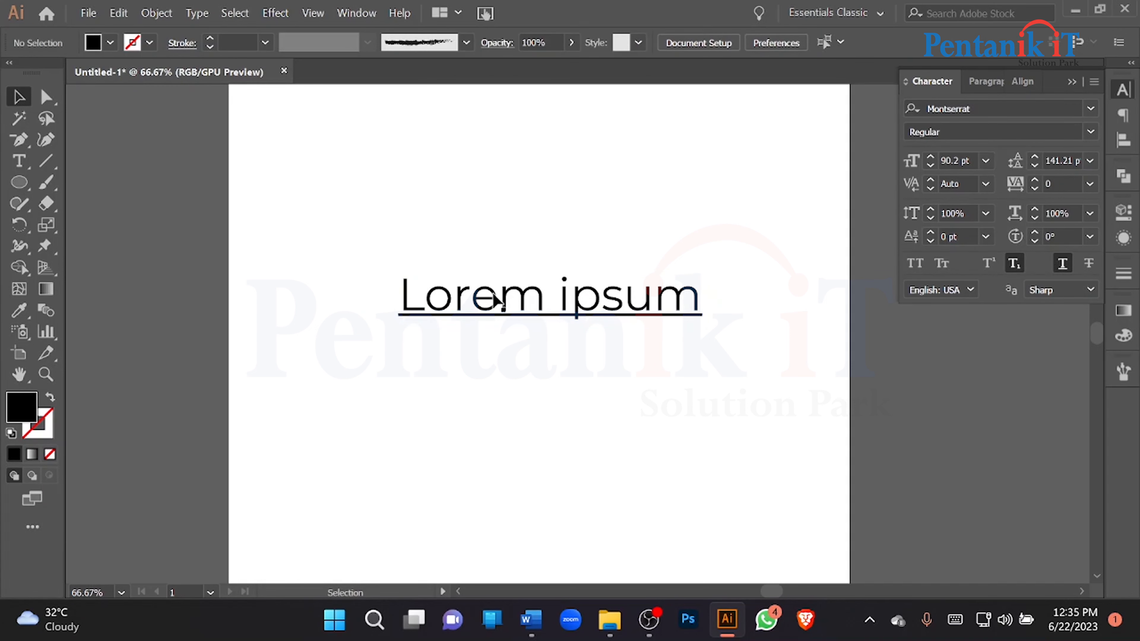
click(453, 310)
click(1061, 265)
Apply Strikethrough to the Lorem ipsum text and turn it off again
click(1088, 263)
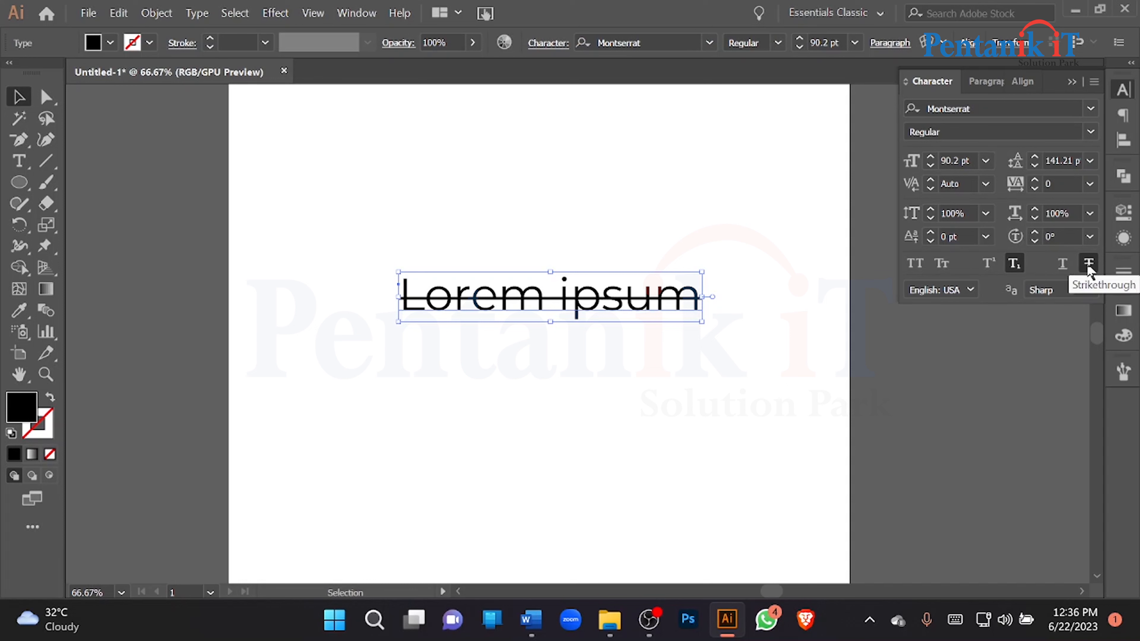
drag(394, 167, 555, 340)
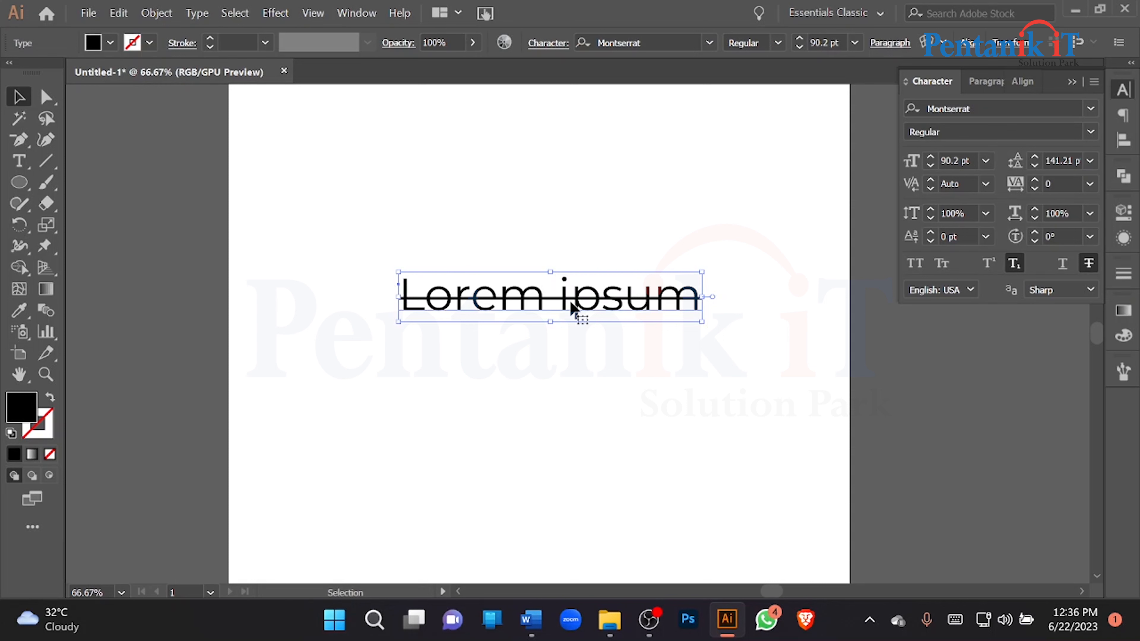
click(1088, 264)
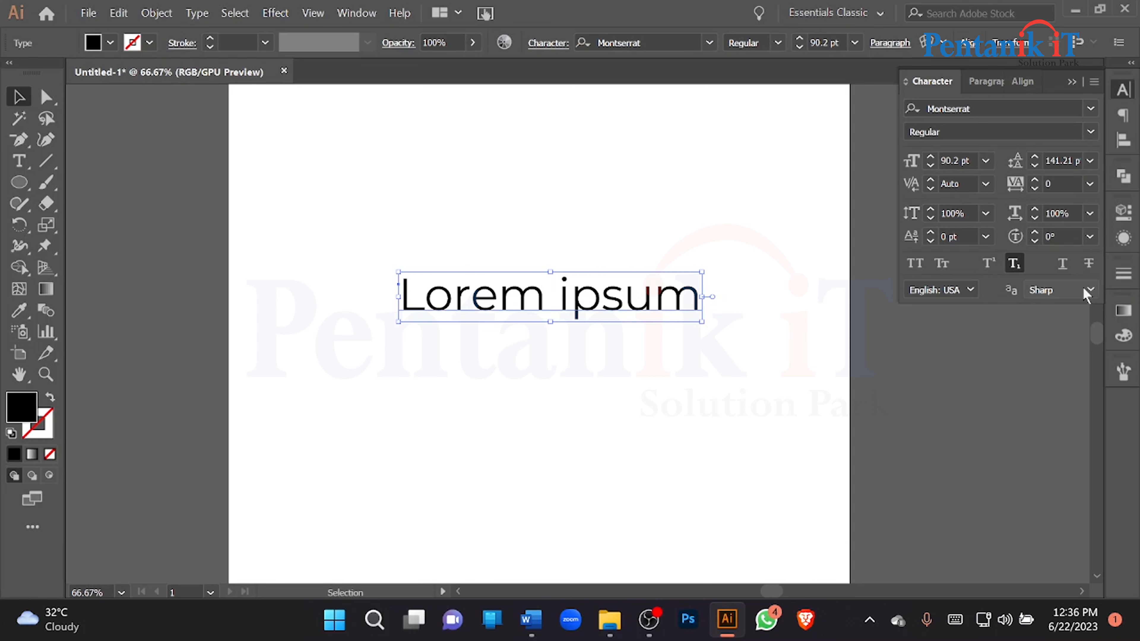
Change the Lorem ipsum text's anti-aliasing method to Strong and finally to None
click(1064, 295)
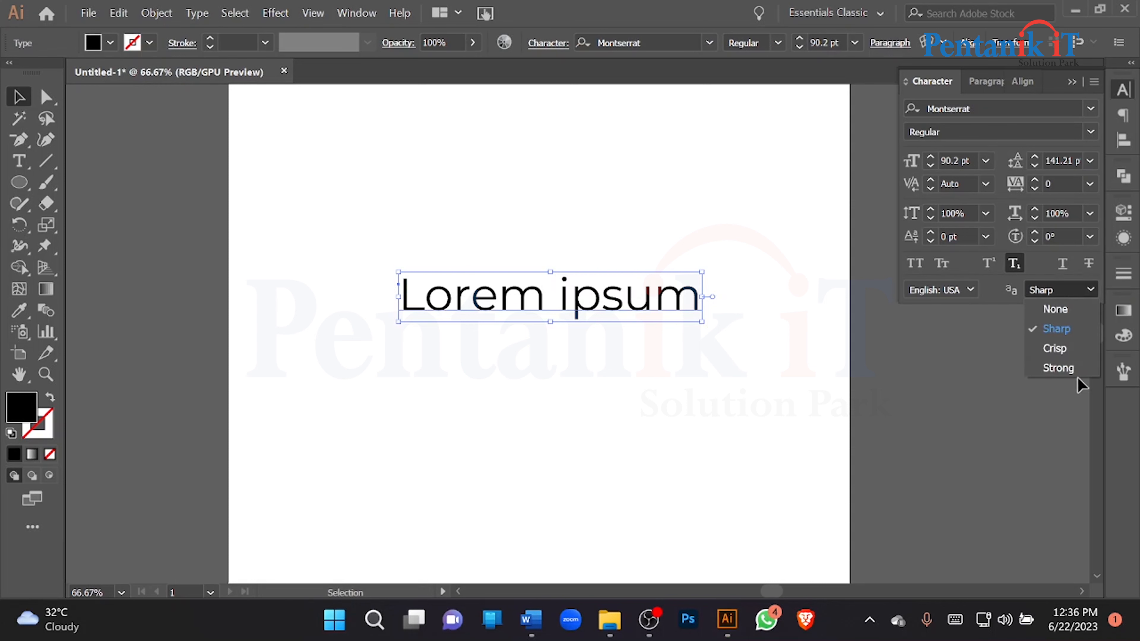
click(1058, 367)
click(1071, 295)
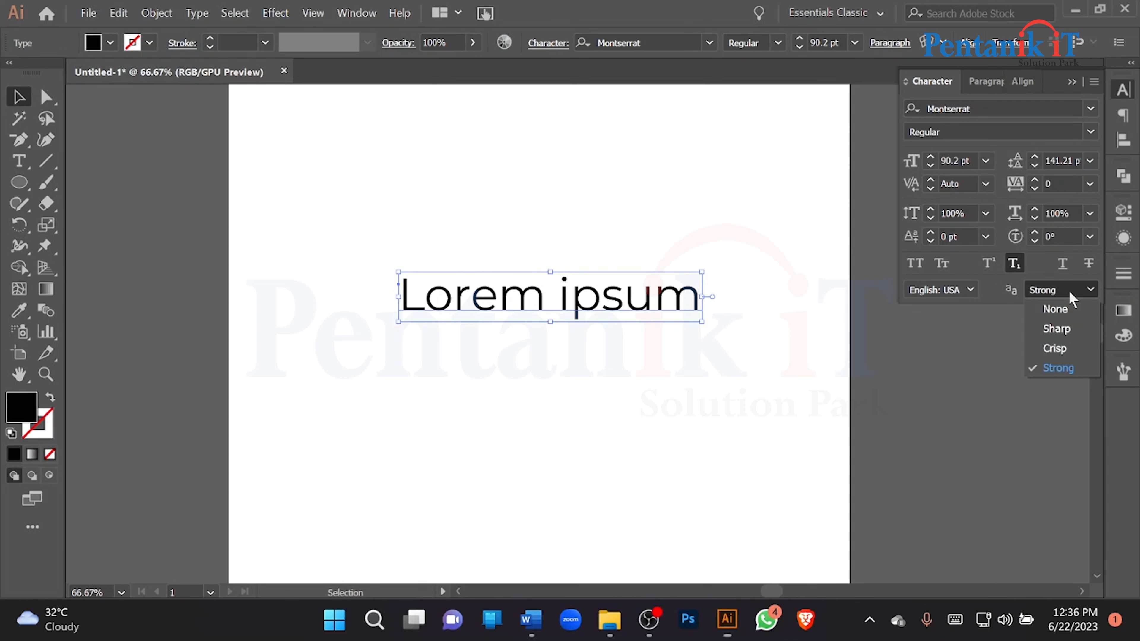
click(1064, 310)
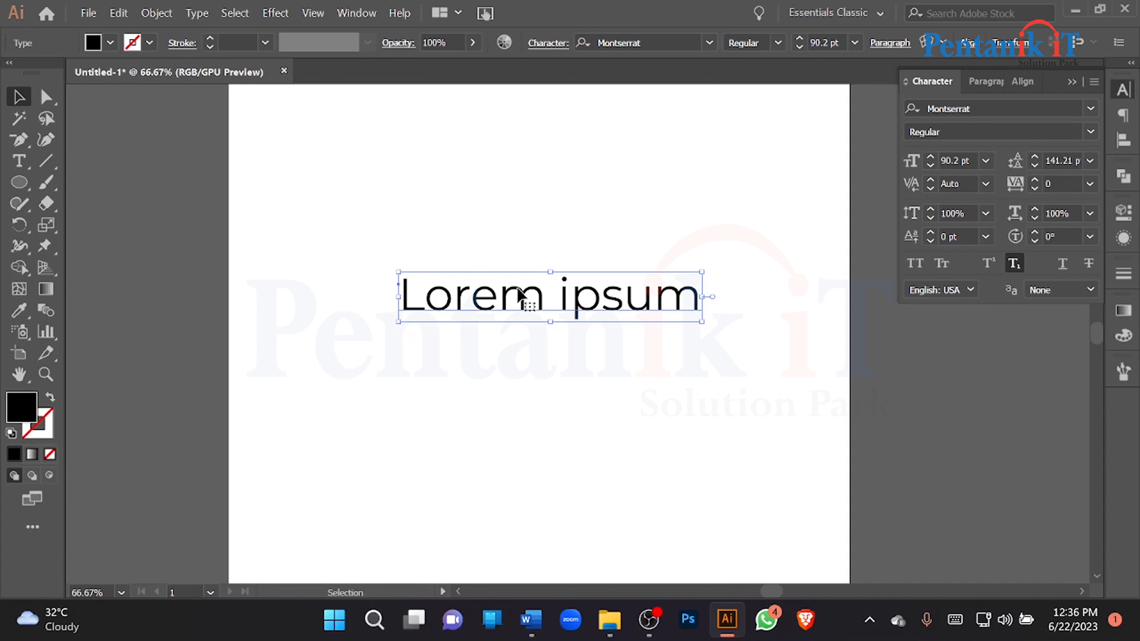
Delete the Lorem ipsum text and create a new point text reading fdgkdfksjdsj in the upper middle of the artboard
key(Delete)
click(18, 161)
click(389, 248)
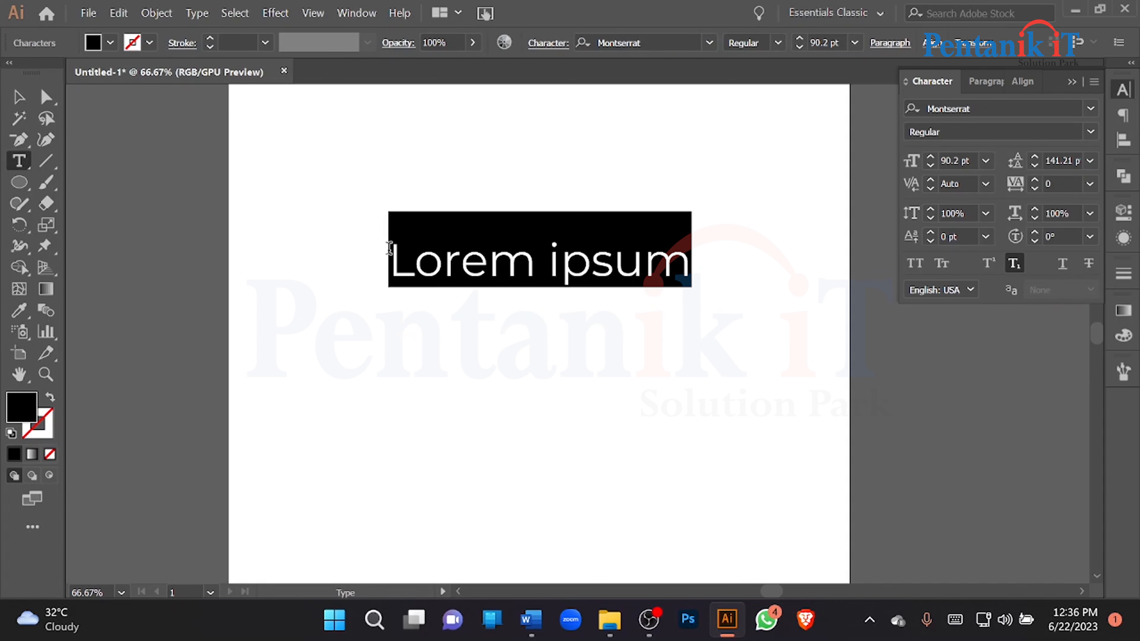
text(fdg)
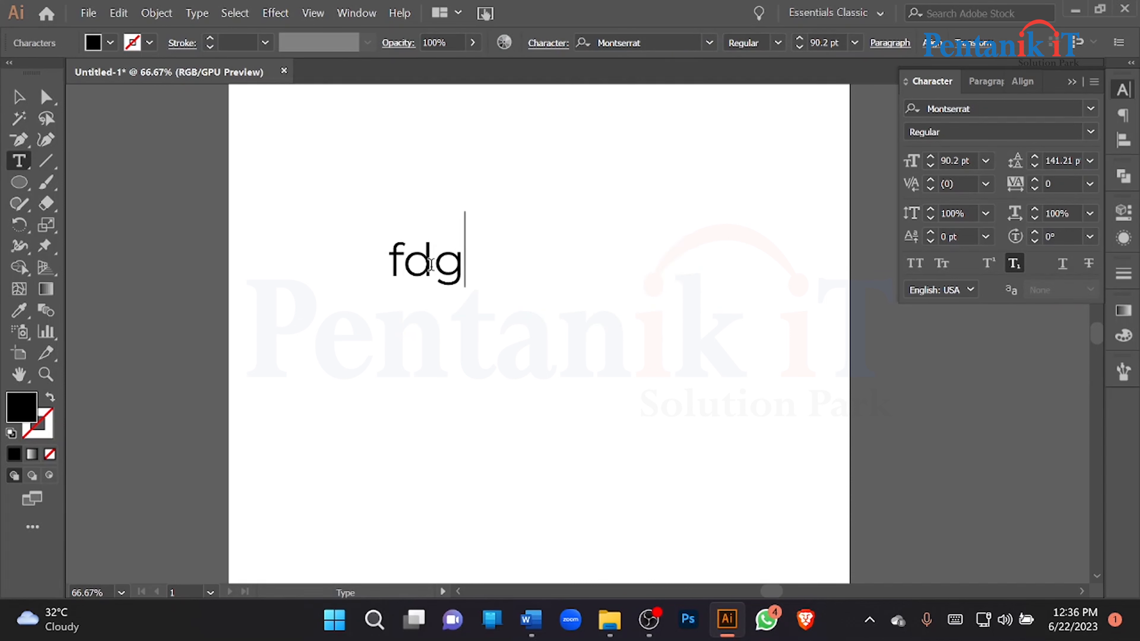
text(kdfksjdsj)
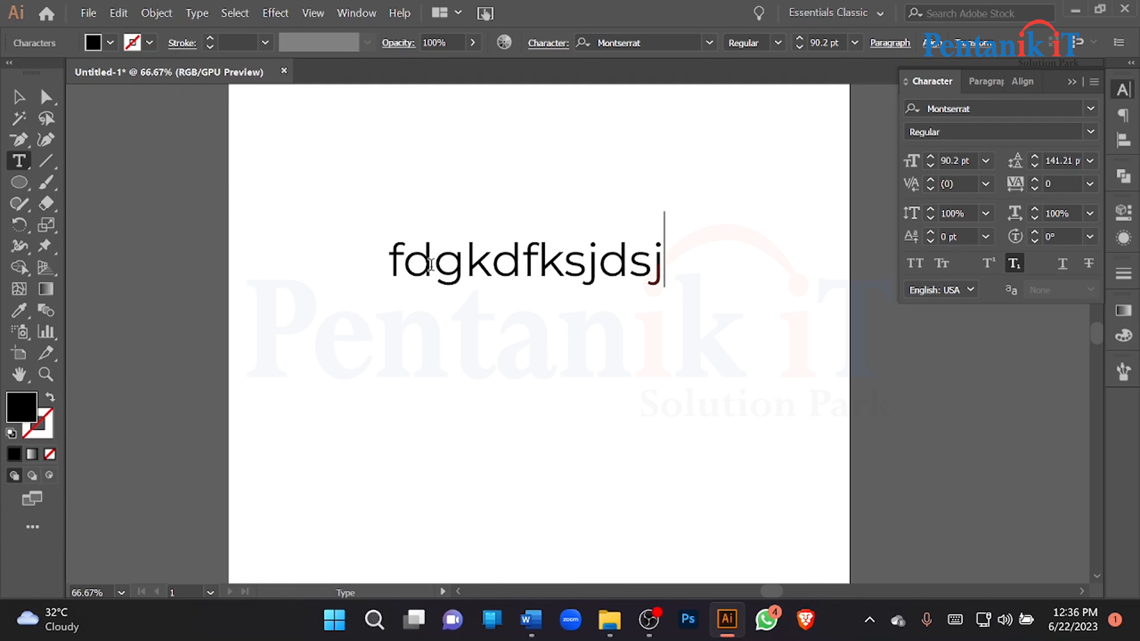
Add three more lines to the text: sdksjsadoou, doijfidsjf and ddofjdoijfoidjfoidsjfo
key(Return)
text(sdksjsadoou)
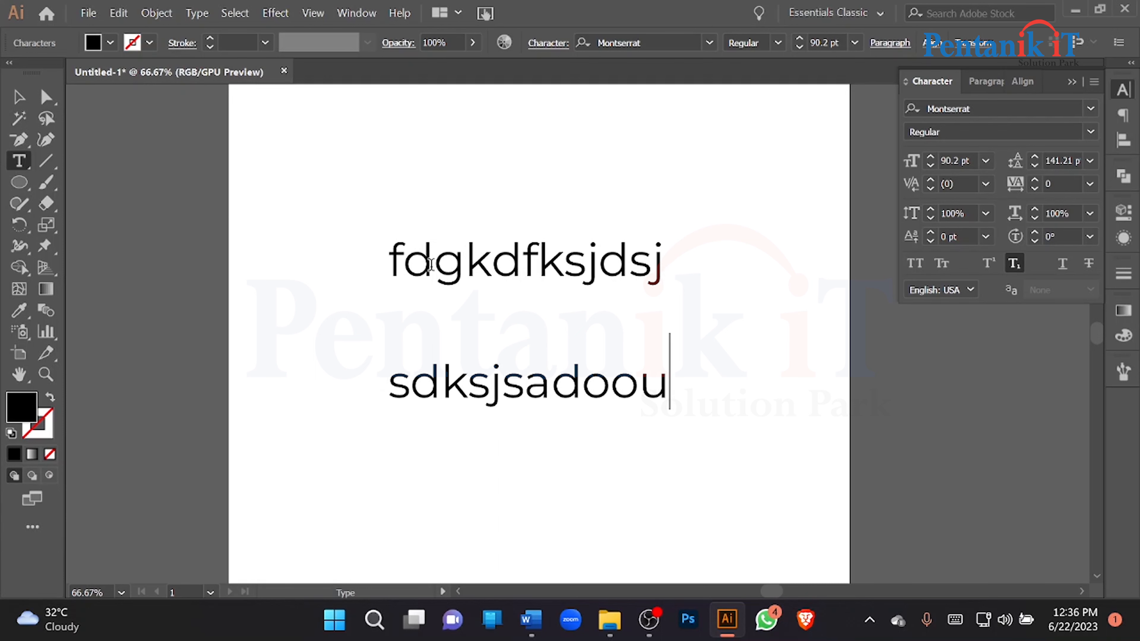
key(Return)
text(doijfidsjf)
key(Return)
text(ddofjdoijfoidjfoidsjfo)
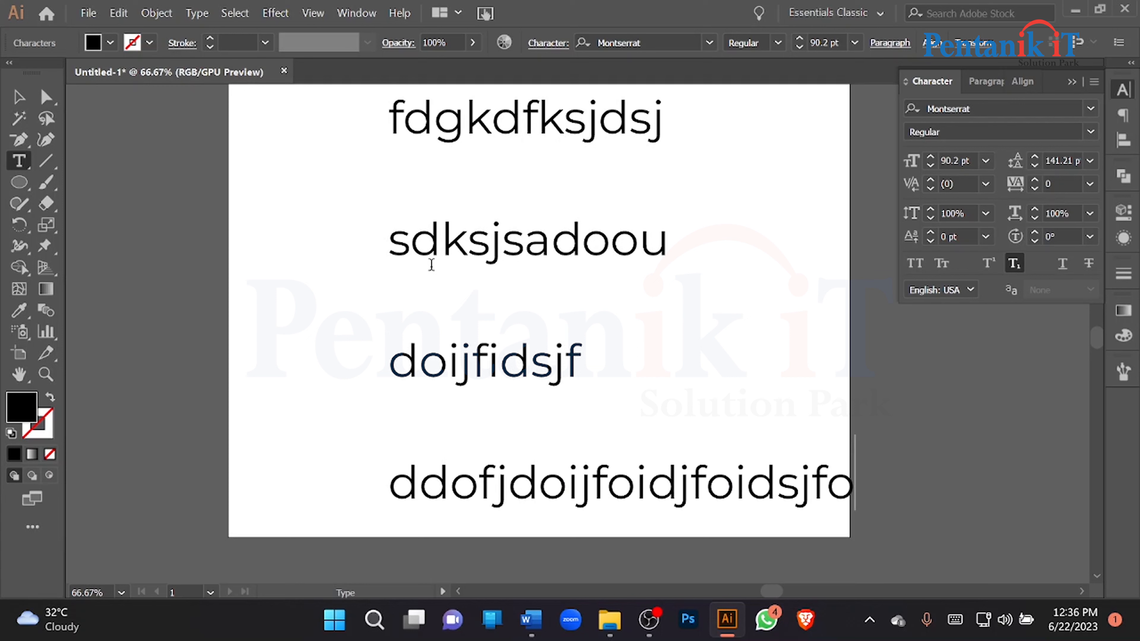
Set the four-line text's leading to Auto and finally to 72 pt, and shift the text block left on the artboard
click(19, 96)
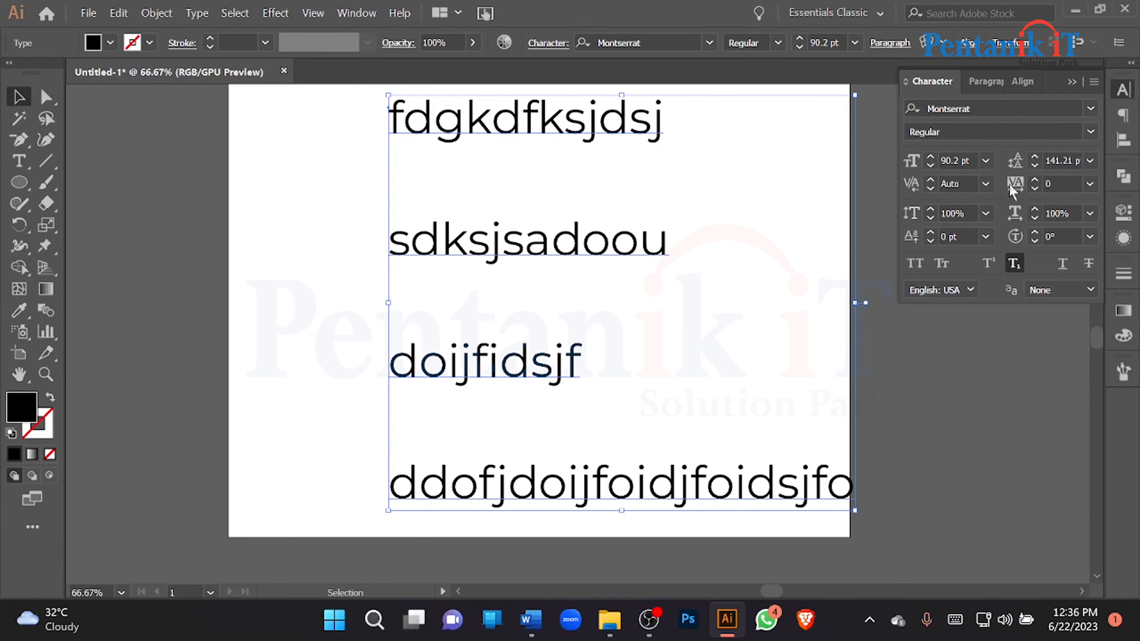
click(1090, 160)
click(1063, 204)
scroll(754, 234, up, 1)
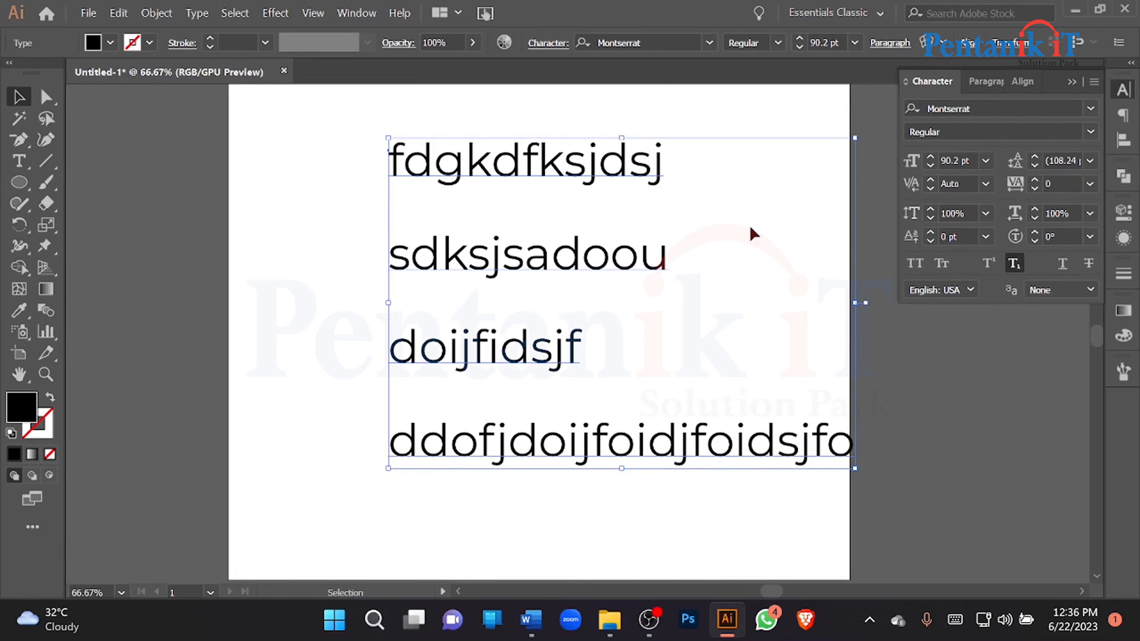
click(1089, 160)
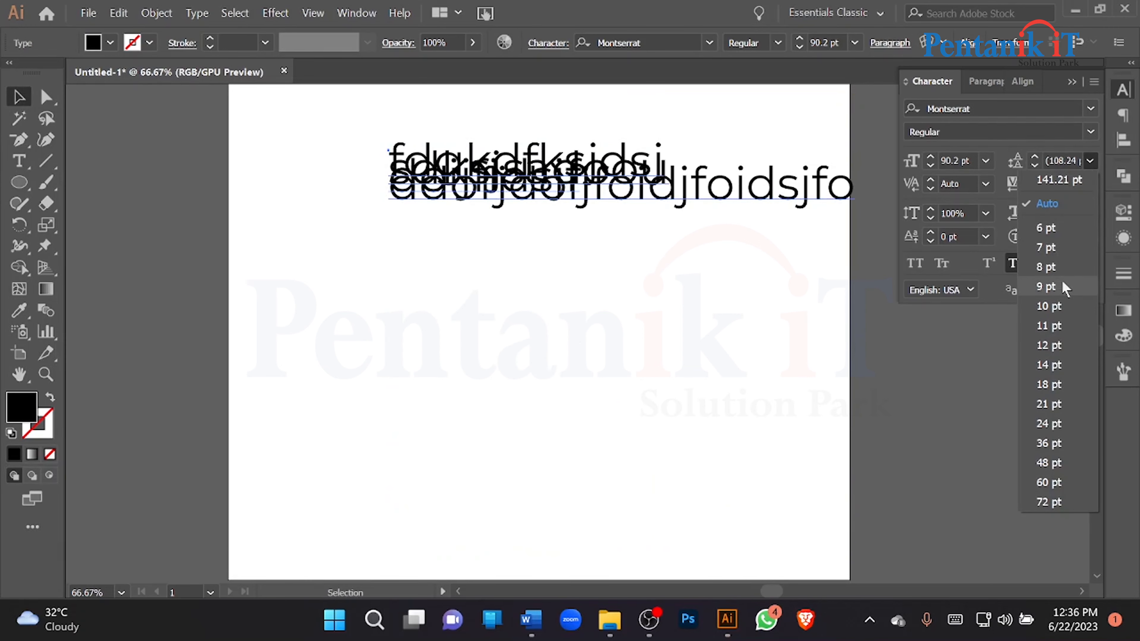
click(1048, 503)
drag(656, 369, 602, 386)
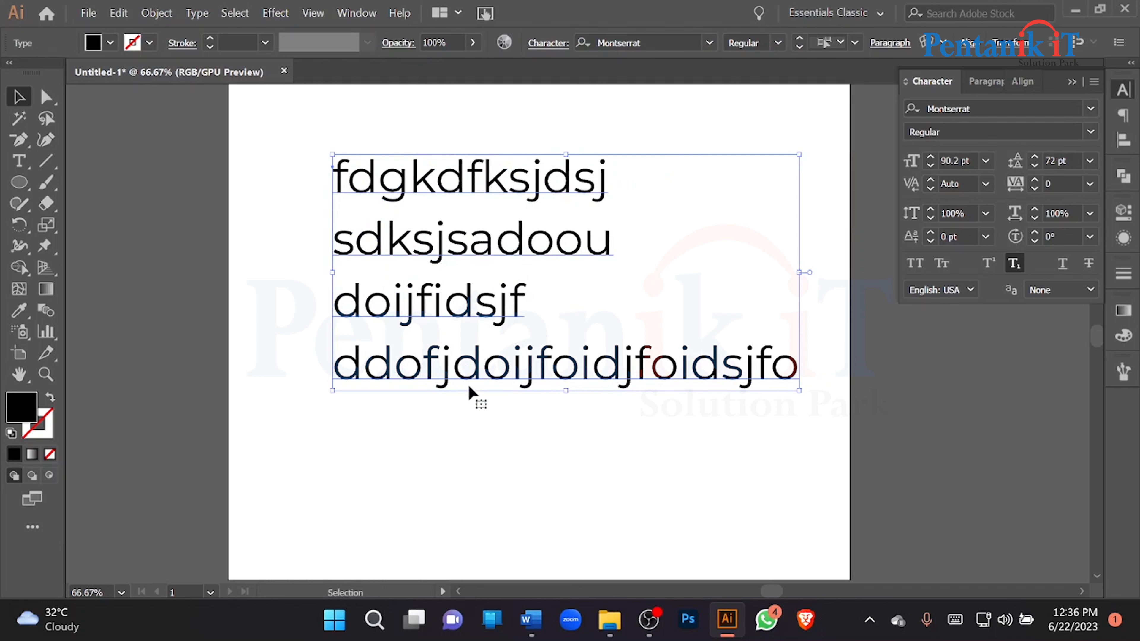
scroll(469, 391, down, 1)
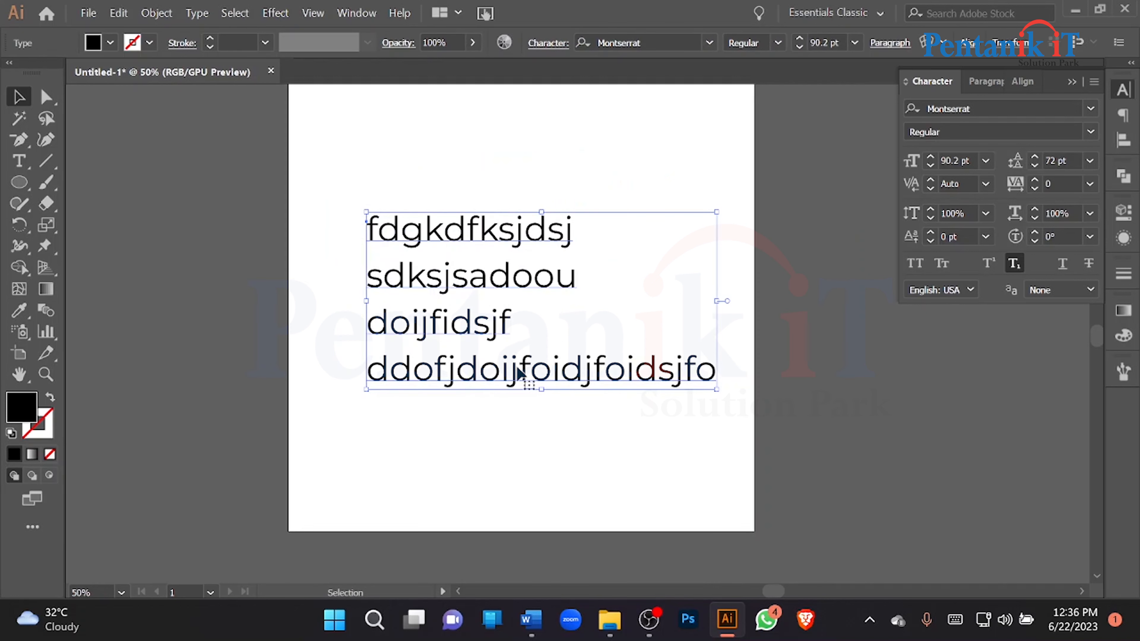
Open the paragraph settings and move the four-line text higher on the artboard
click(983, 87)
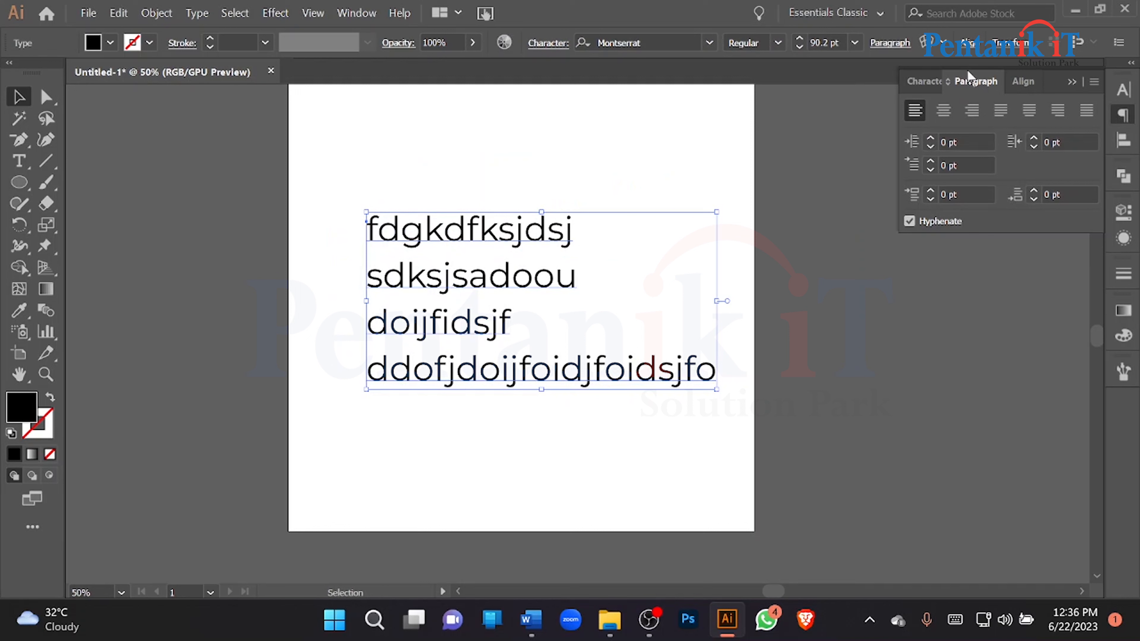
click(458, 168)
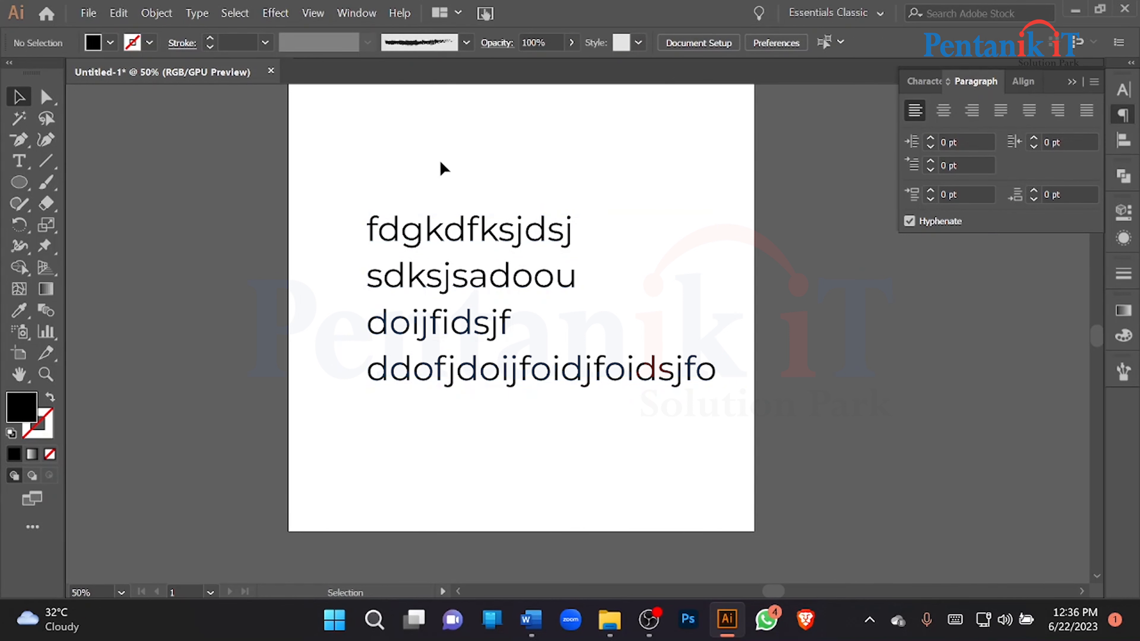
scroll(351, 300, up, 1)
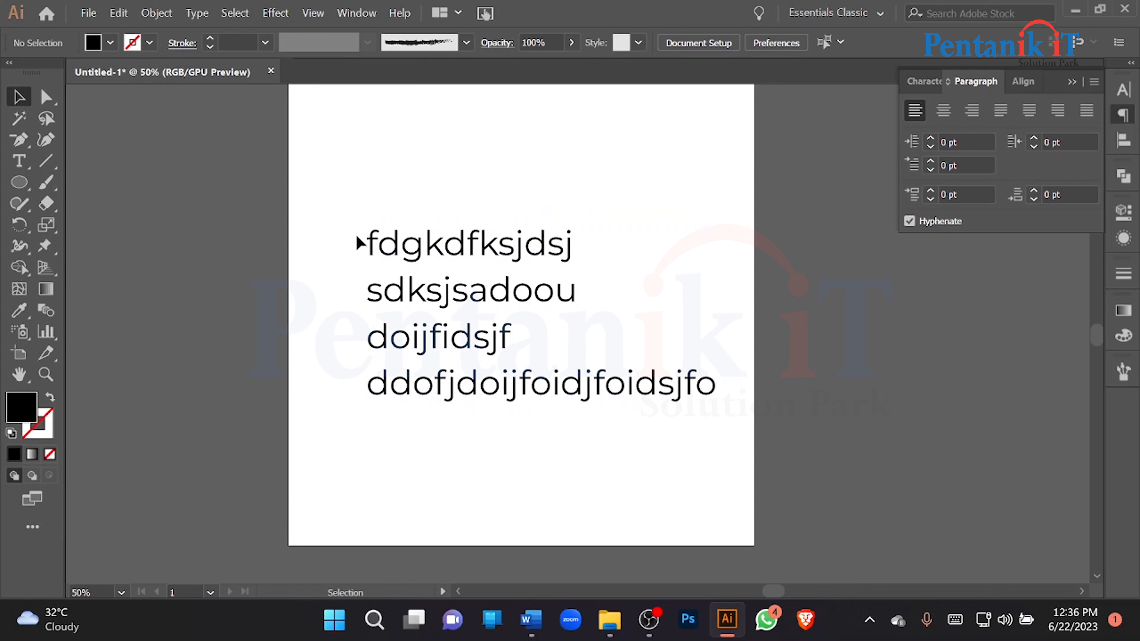
drag(407, 300, 407, 238)
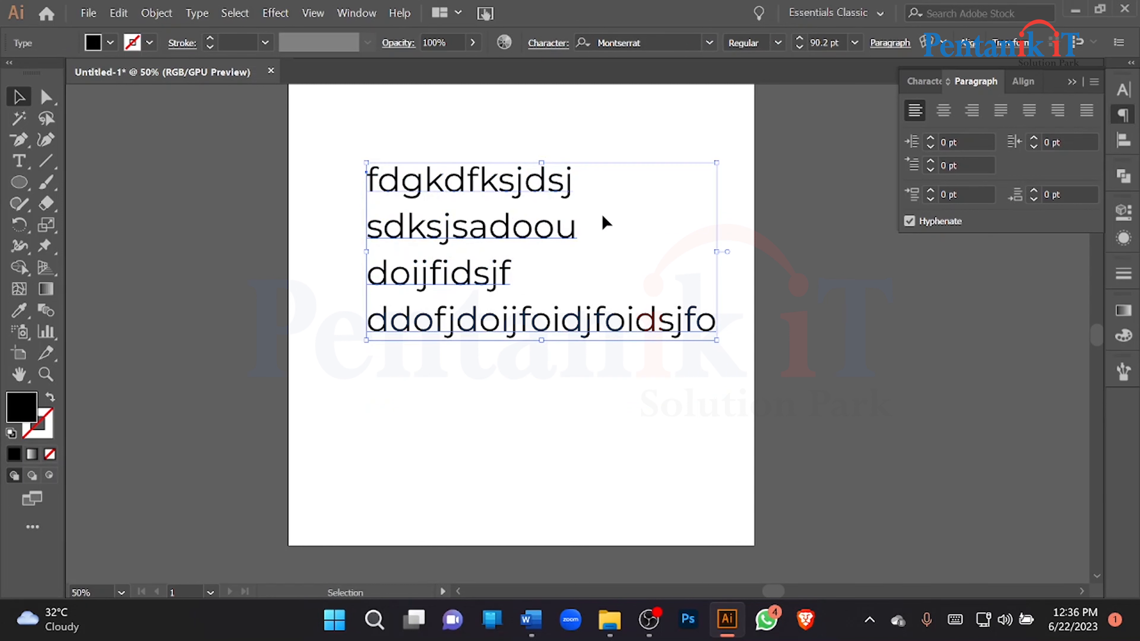
scroll(608, 220, up, 3)
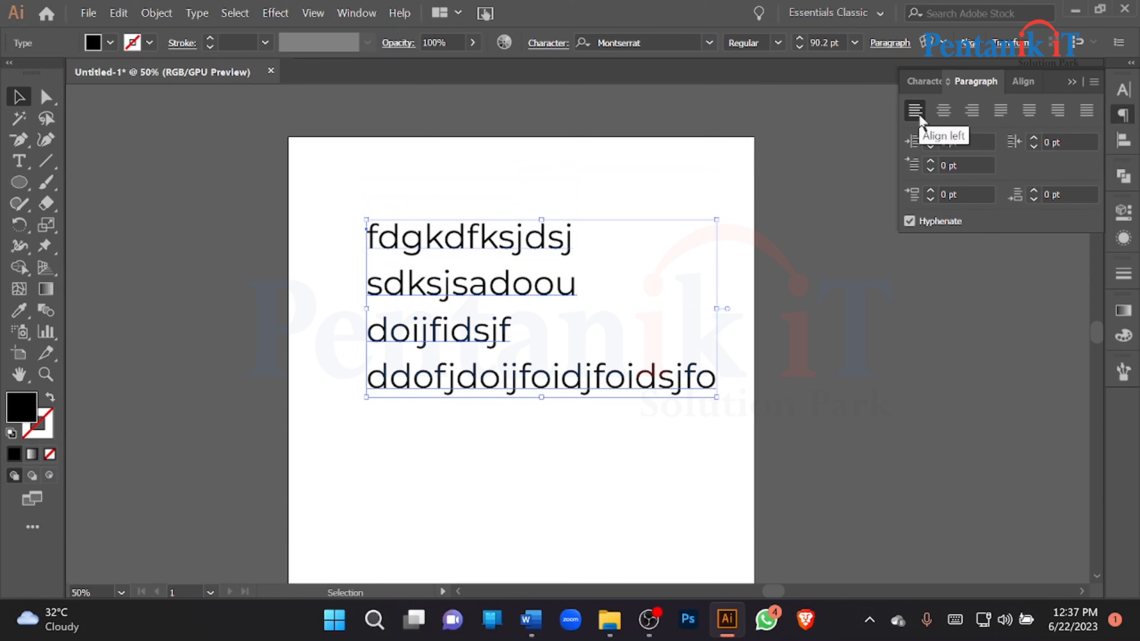
drag(386, 139, 368, 413)
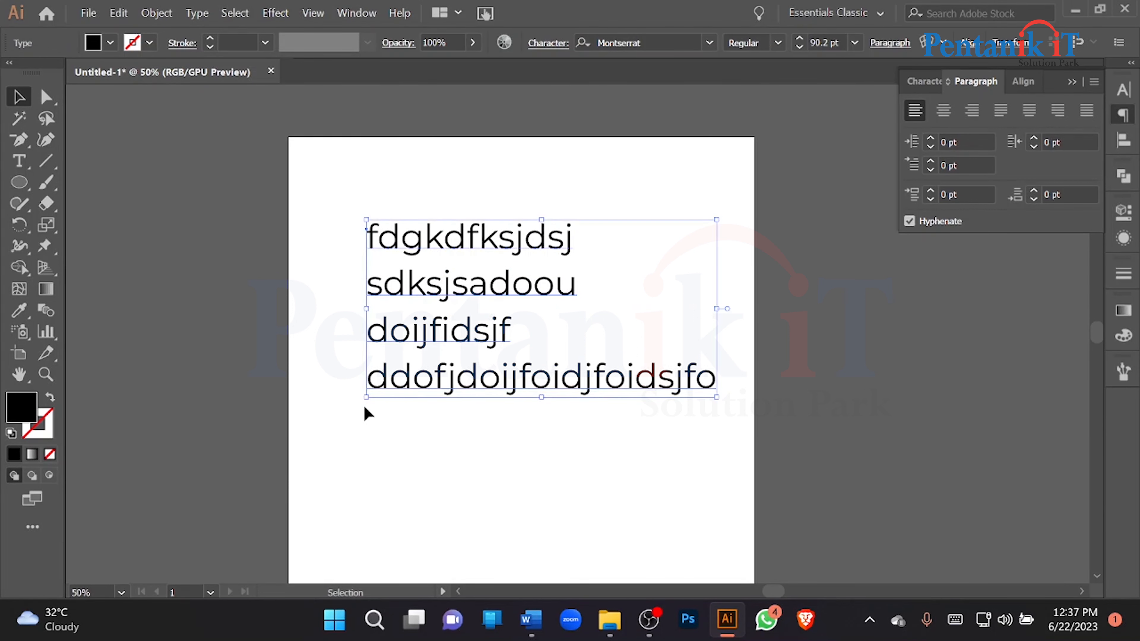
Center-align the four-line text
click(945, 116)
drag(364, 228, 518, 229)
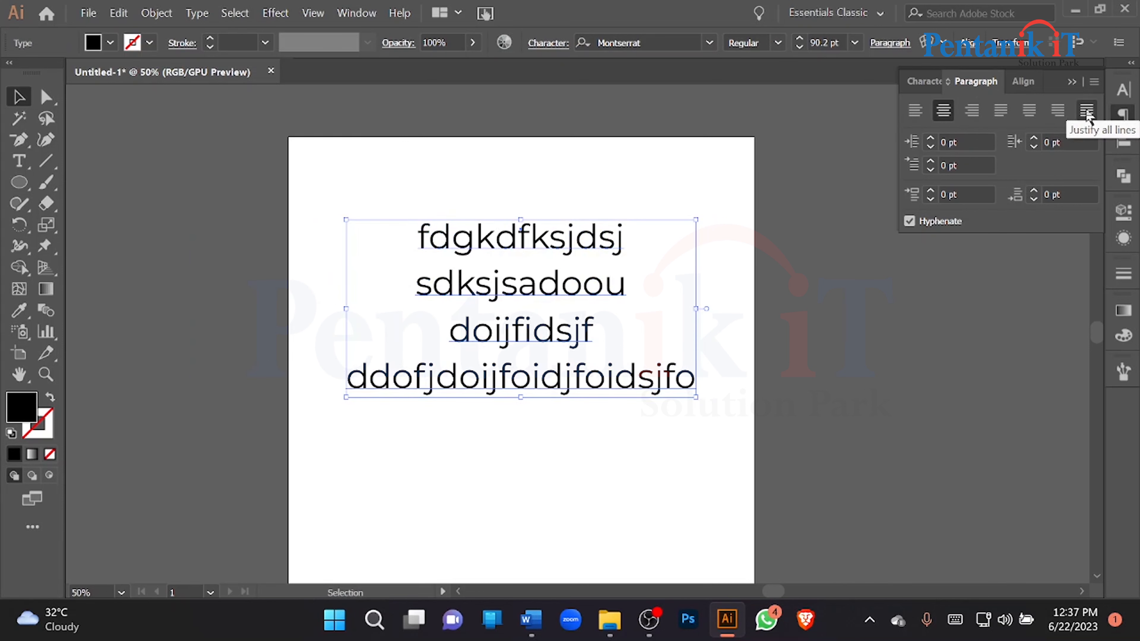
click(525, 188)
click(512, 298)
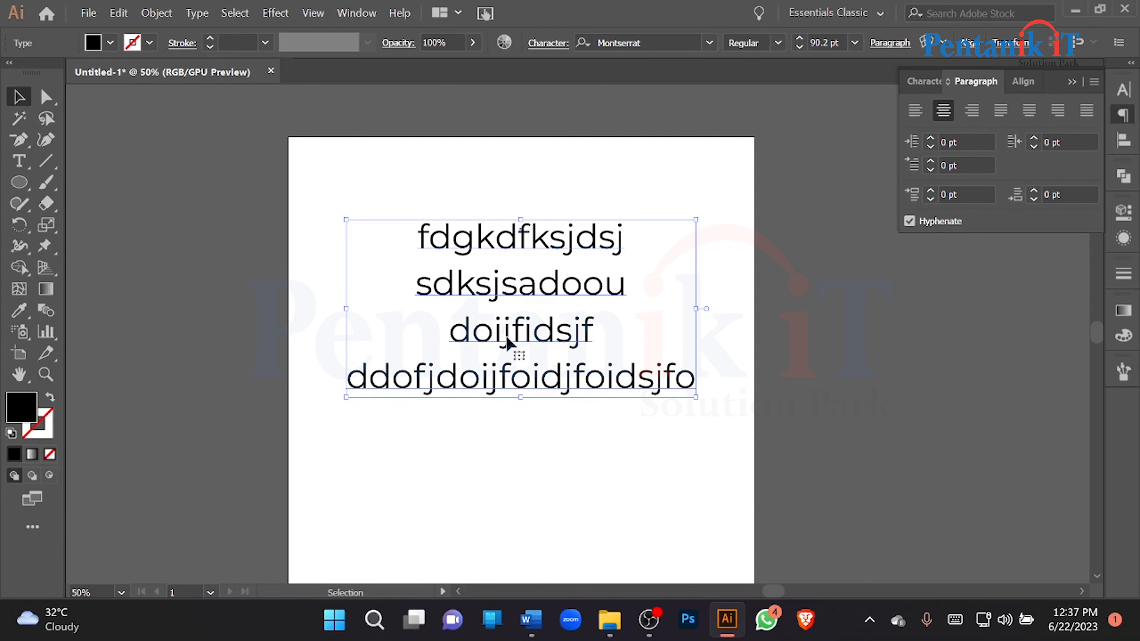
Switch the text's alignment between right, left and center, finish with right alignment, and move the text back inside the artboard
click(971, 112)
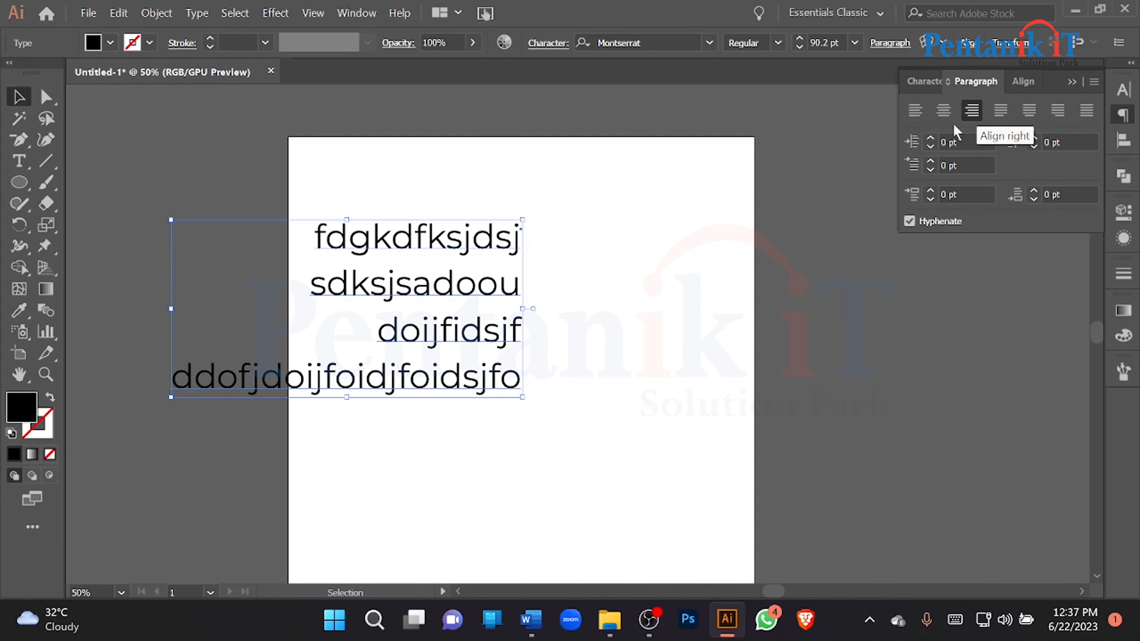
drag(489, 269, 587, 269)
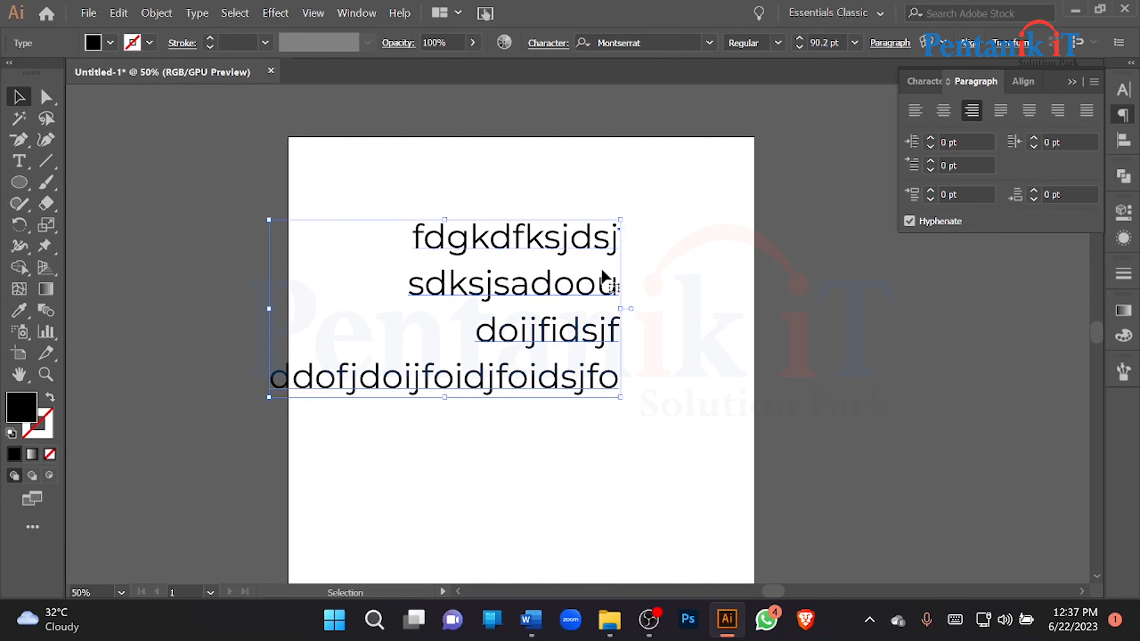
click(922, 112)
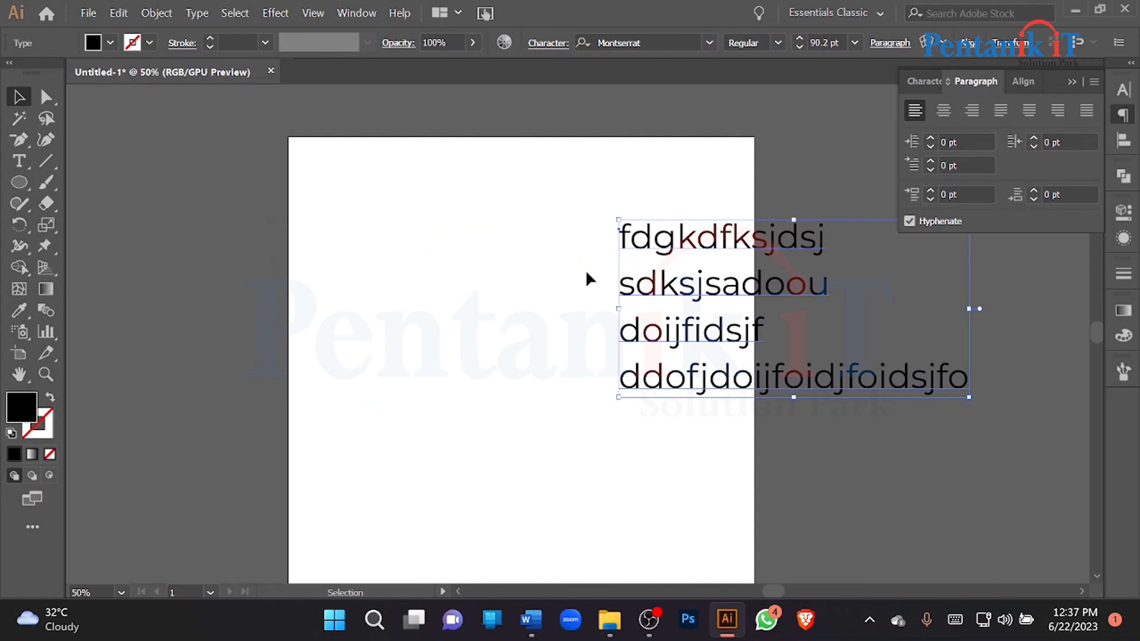
click(942, 112)
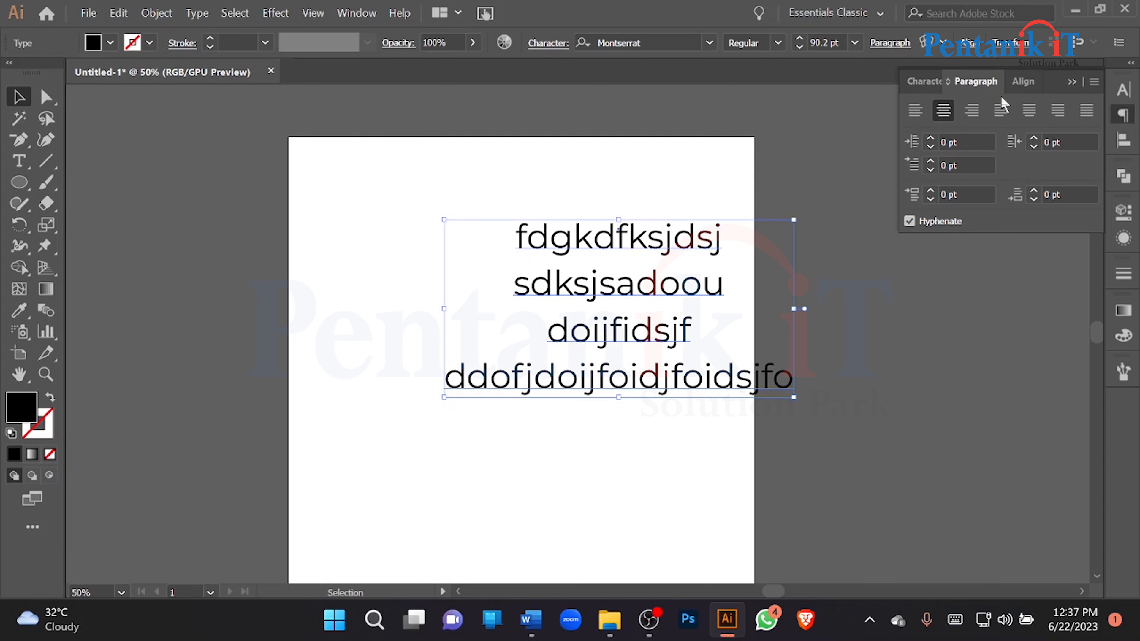
click(972, 110)
drag(474, 221, 539, 226)
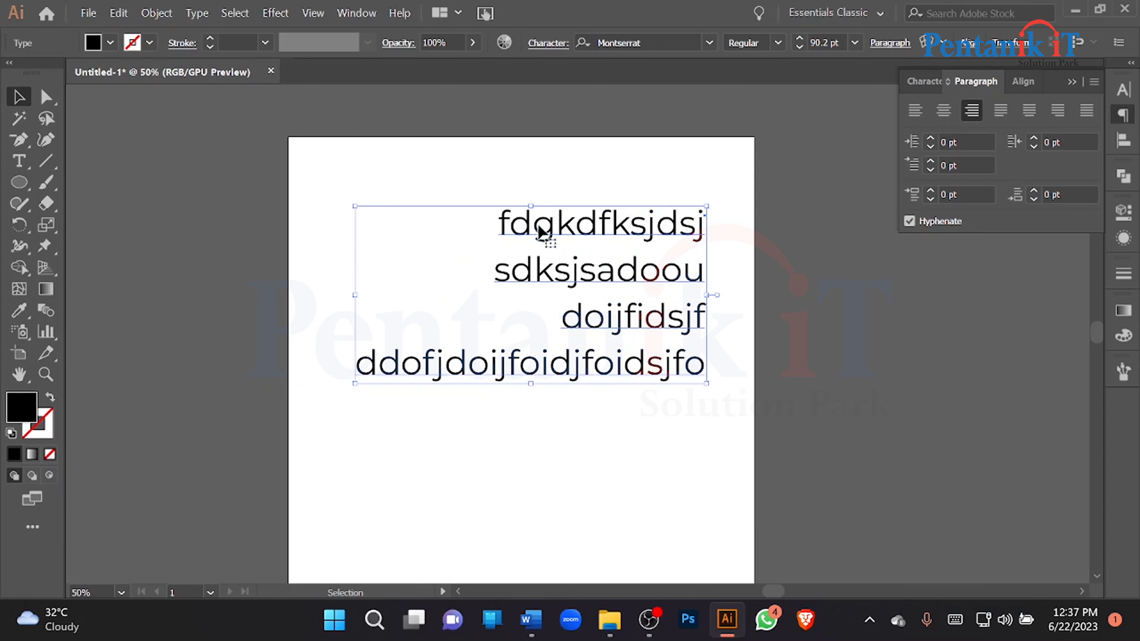
Turn off hyphenation, justify the text with the last line aligned left, and move it back onto the artboard
click(927, 224)
click(1000, 110)
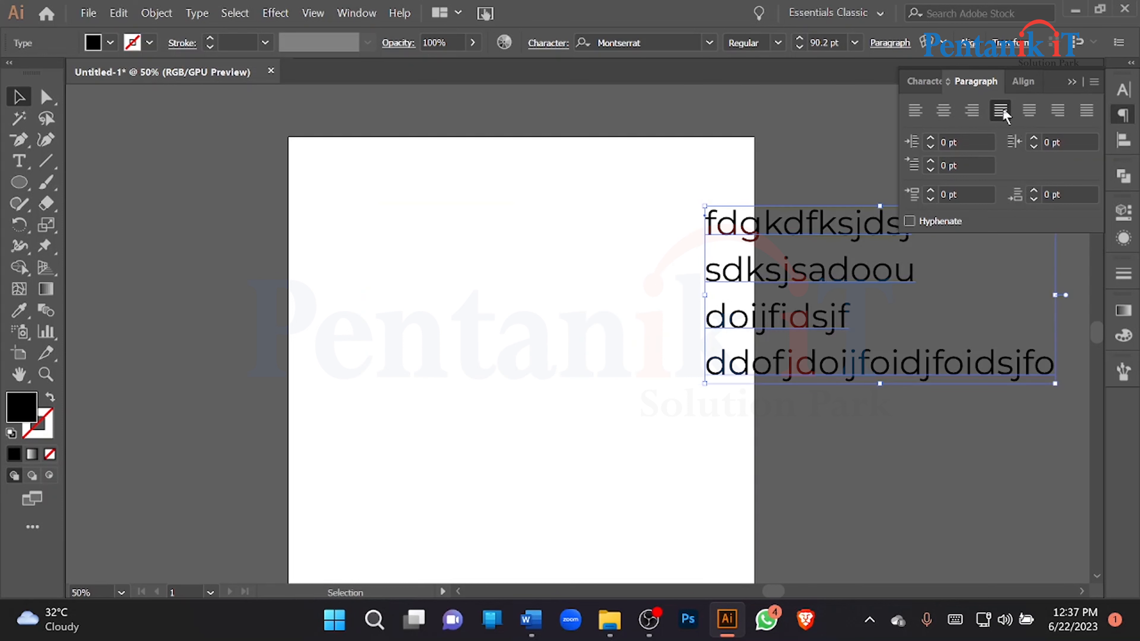
drag(786, 246, 455, 244)
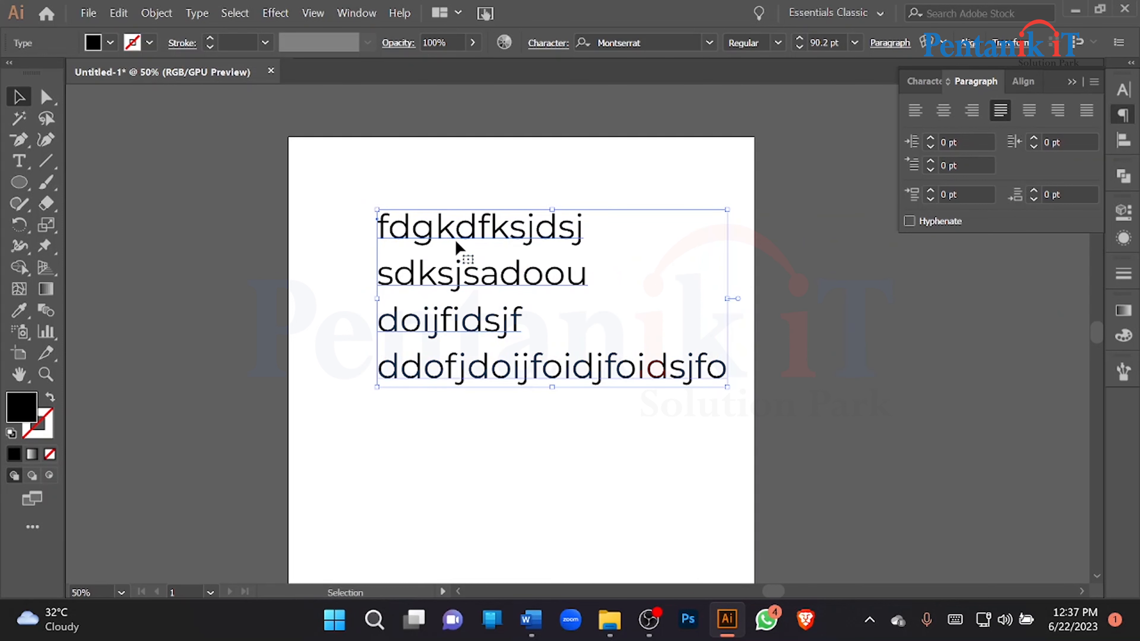
Delete the four-line text and draw an area text frame with Lorem ipsum placeholder text in the middle of the artboard
key(Delete)
click(18, 161)
drag(380, 220, 684, 391)
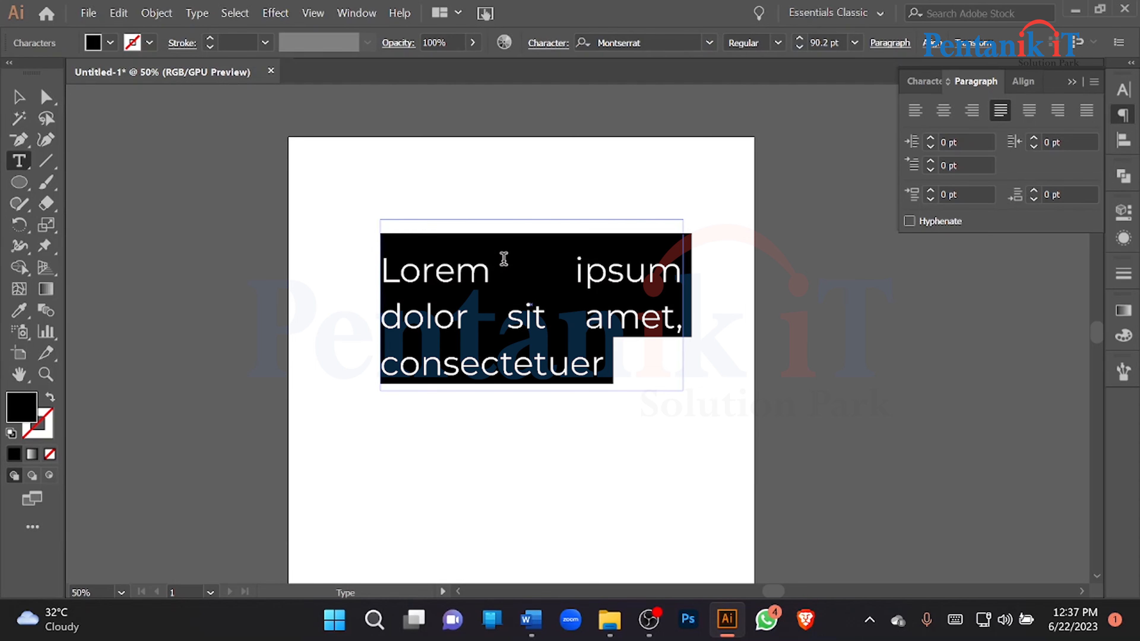
Delete the placeholder frame and draw a larger area text frame extending almost to the artboard's right edge
click(18, 97)
key(Delete)
click(20, 160)
drag(389, 238, 746, 451)
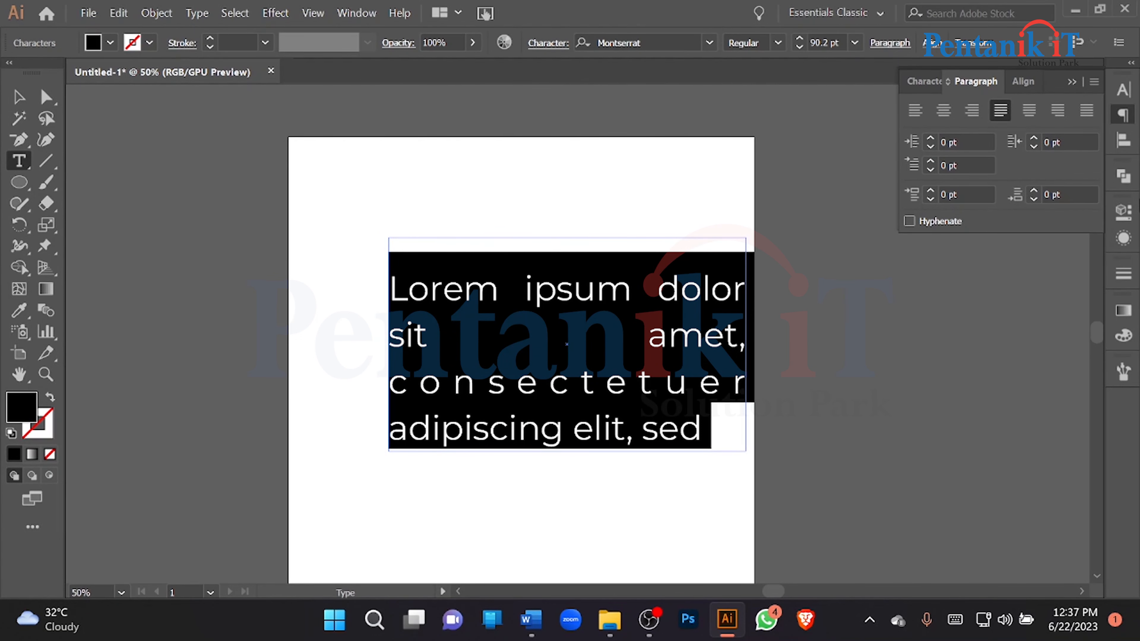
Set the placeholder text's leading to Auto and reduce its font size to 63 pt
click(1123, 90)
click(960, 160)
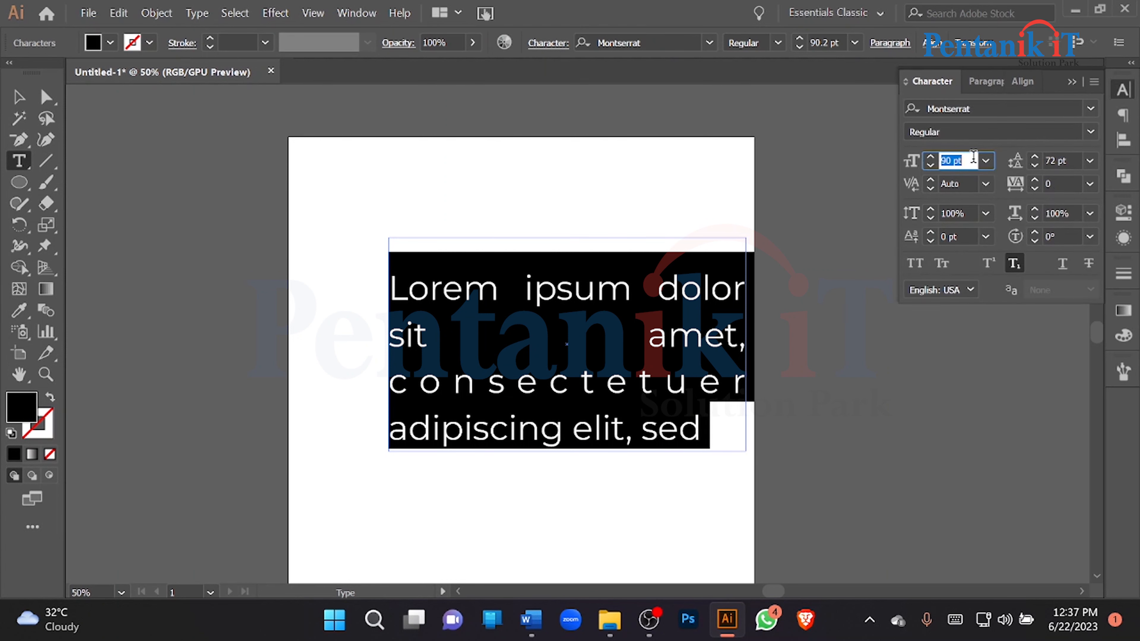
scroll(970, 161, down, 20)
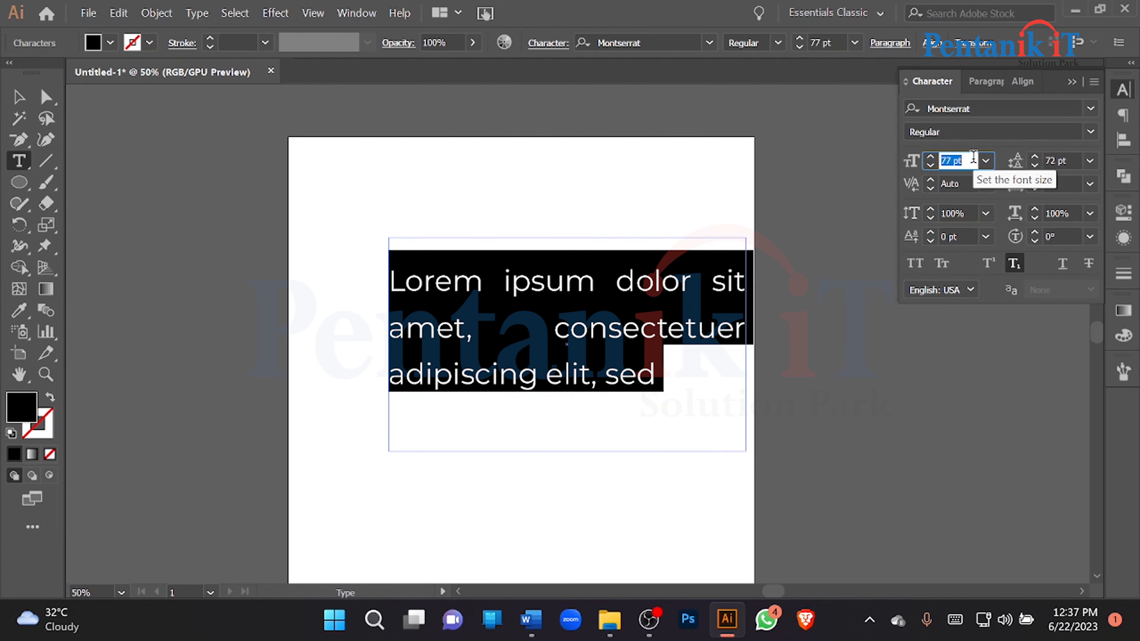
click(1090, 160)
click(1050, 205)
click(971, 160)
scroll(971, 160, down, 7)
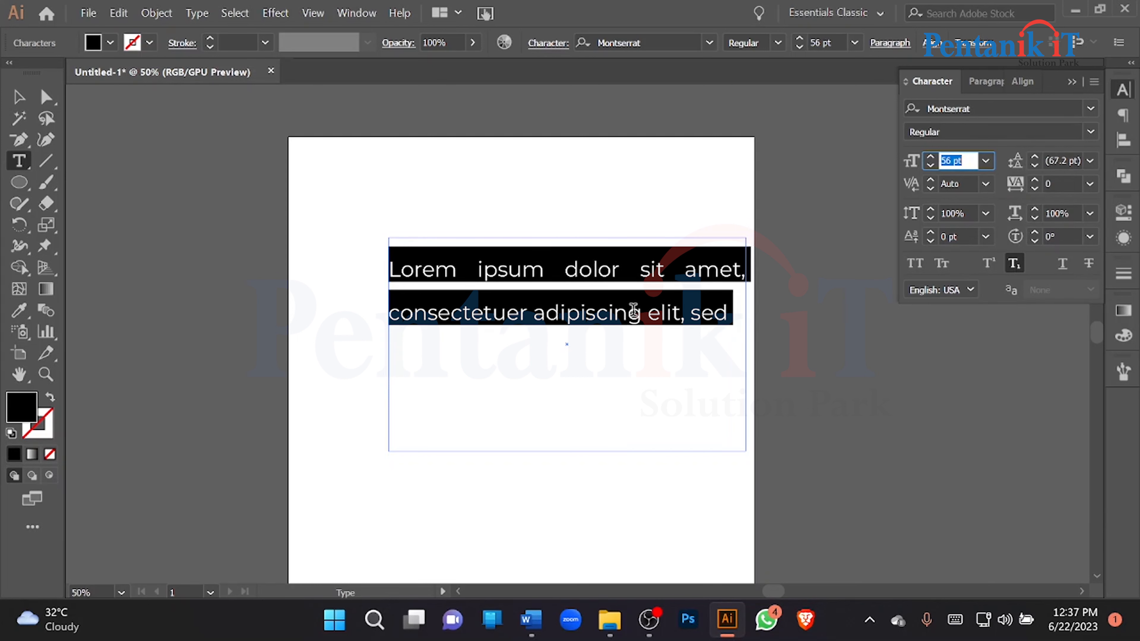
key(Escape)
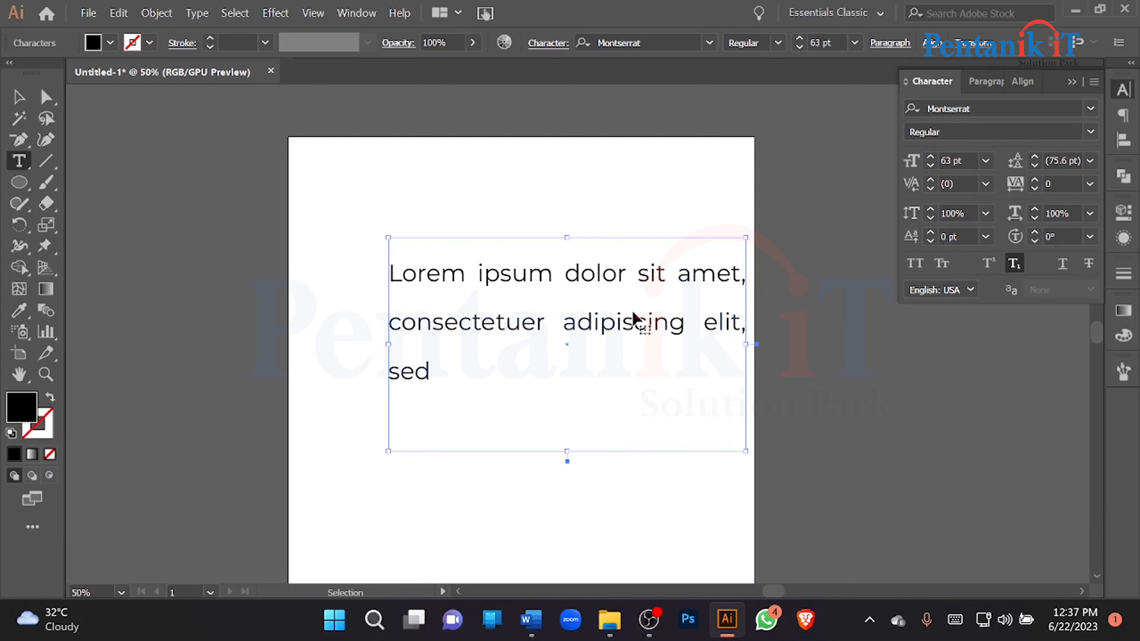
Copy the whole Lorem ipsum text and paste it repeatedly after its end to lengthen the paragraph
triple_click(635, 319)
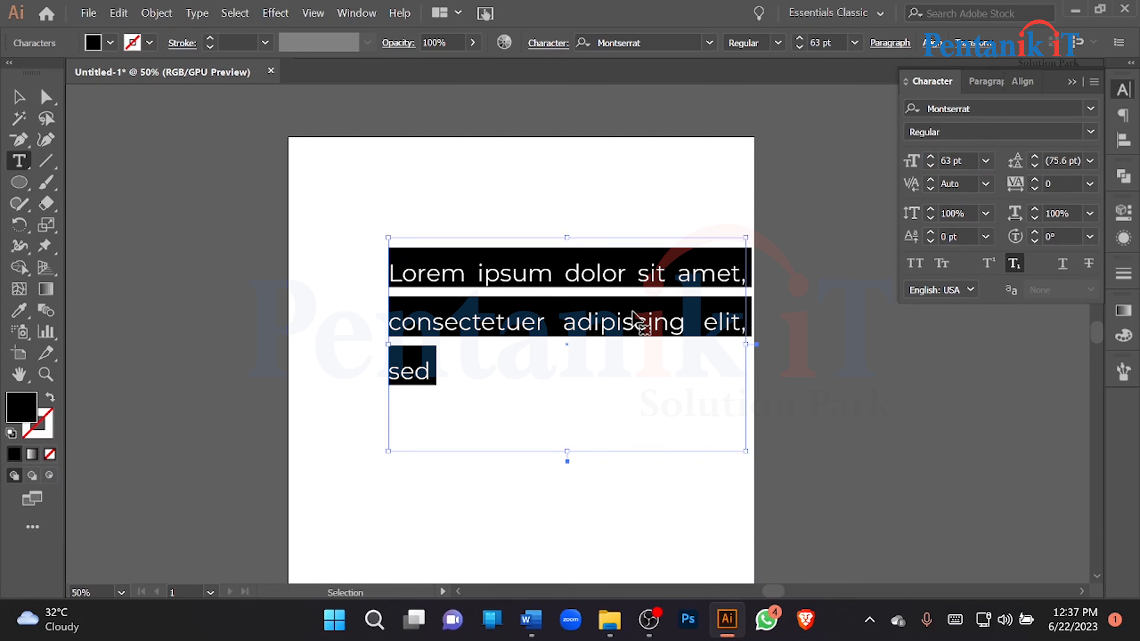
key(Right)
key(ctrl+v)
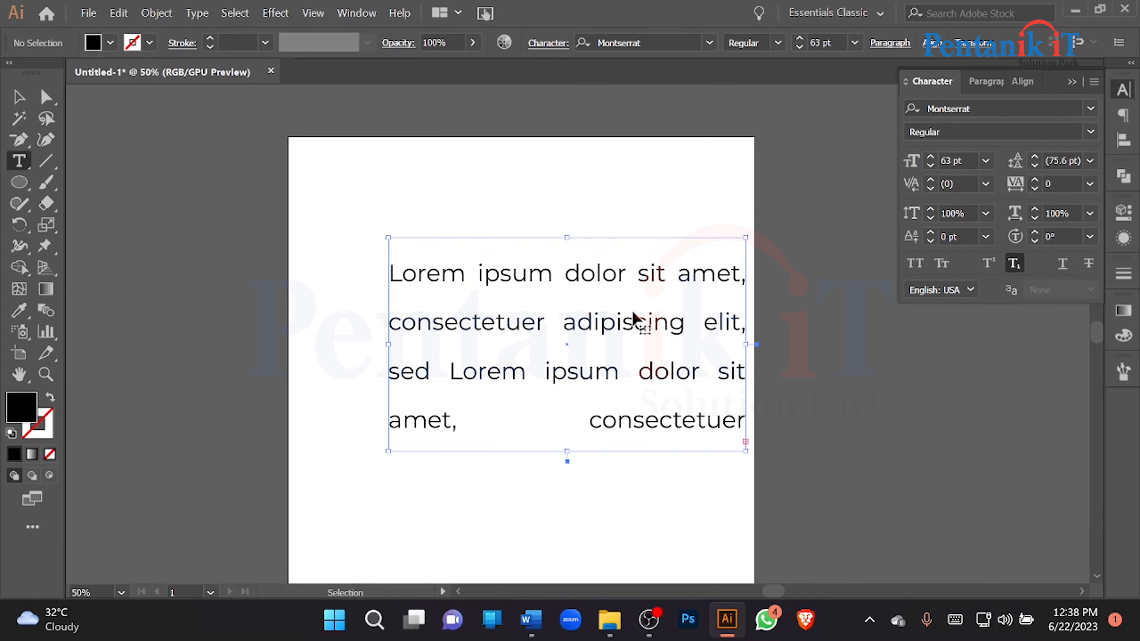
Reduce the lengthened paragraph's font size to 36 pt
click(18, 97)
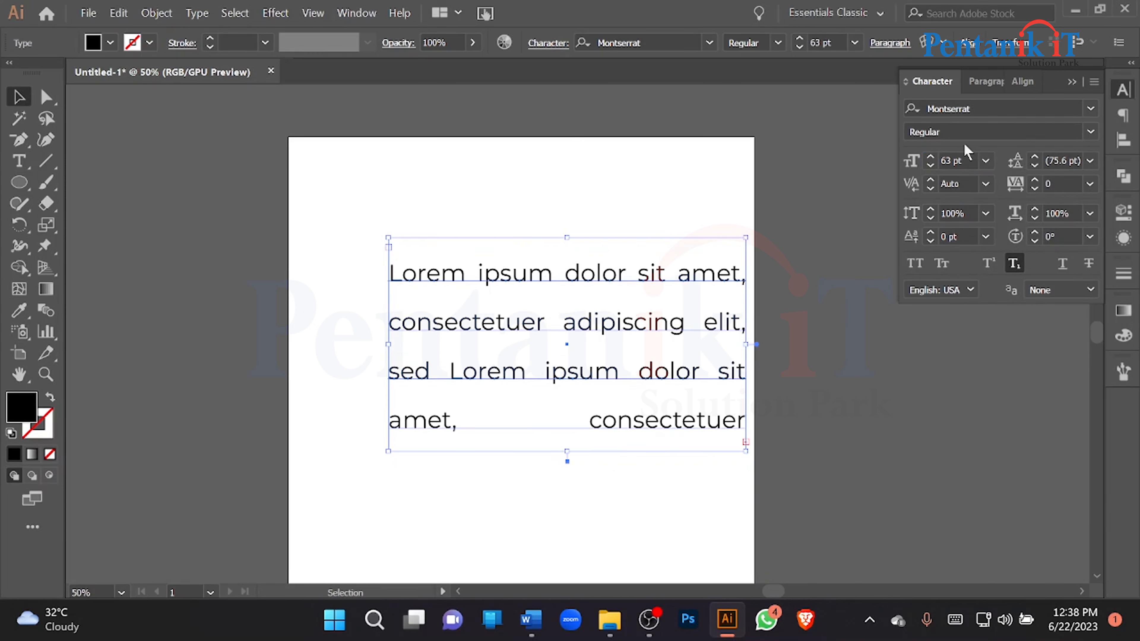
click(965, 162)
scroll(966, 162, down, 20)
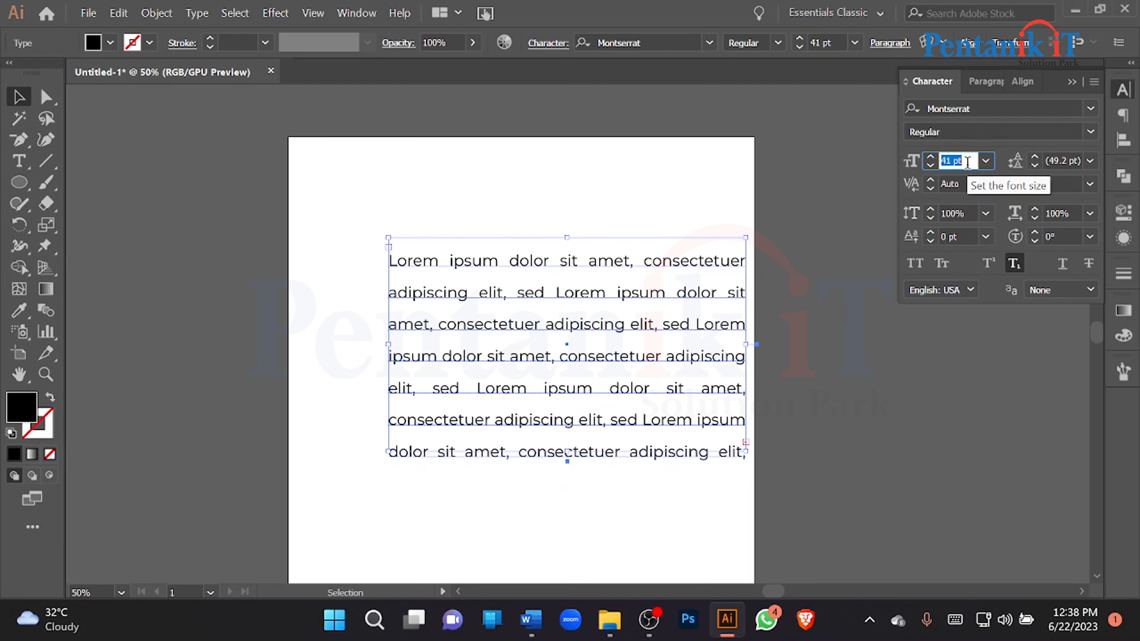
scroll(967, 162, up, 3)
scroll(967, 162, down, 2)
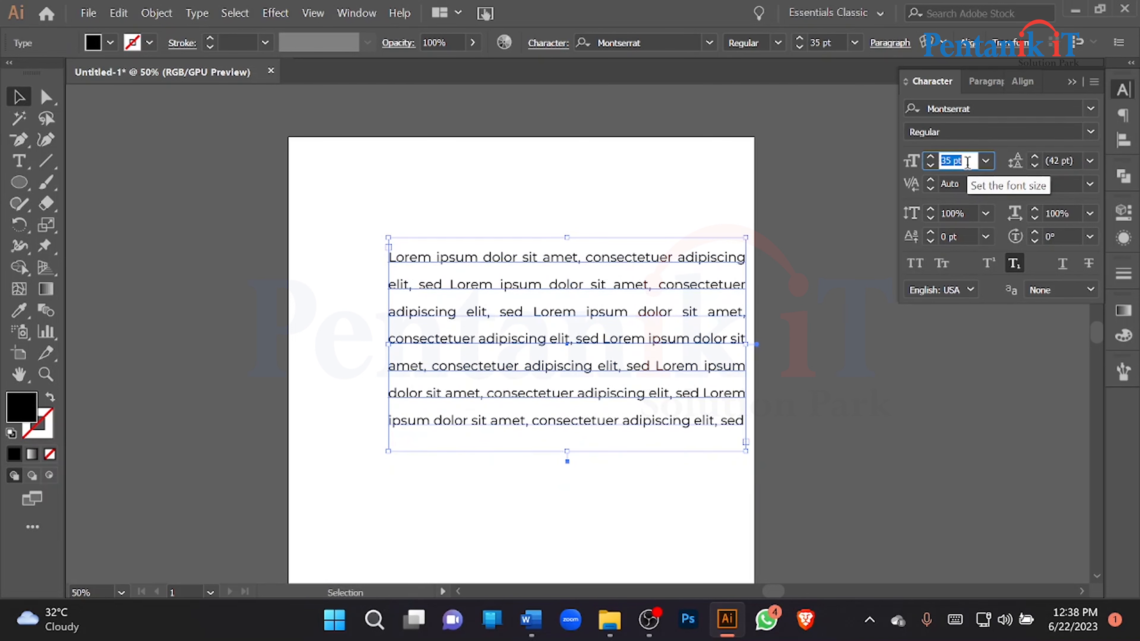
scroll(967, 162, up, 1)
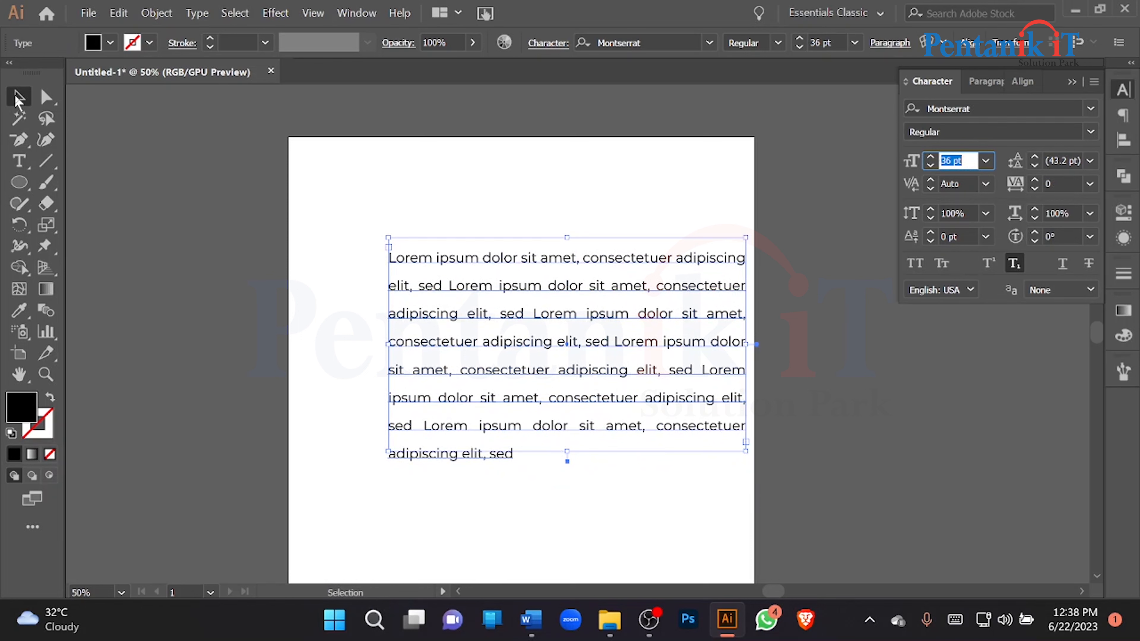
click(207, 170)
Open the paragraph settings with the Lorem ipsum area text selected, and deselect the text
click(623, 373)
scroll(547, 348, down, 1)
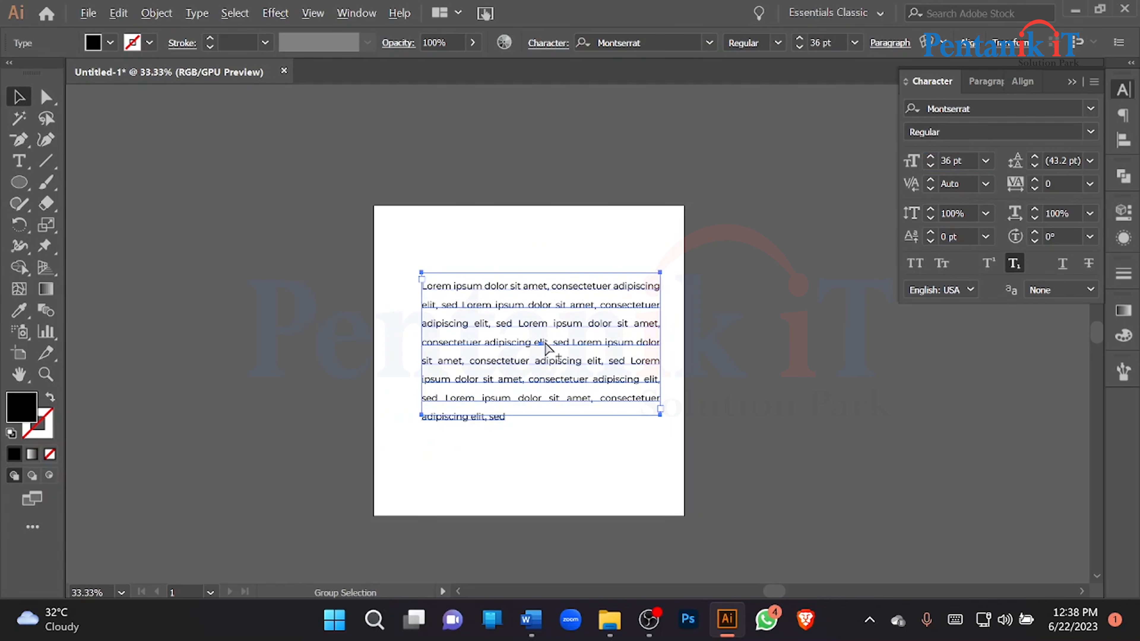
click(979, 81)
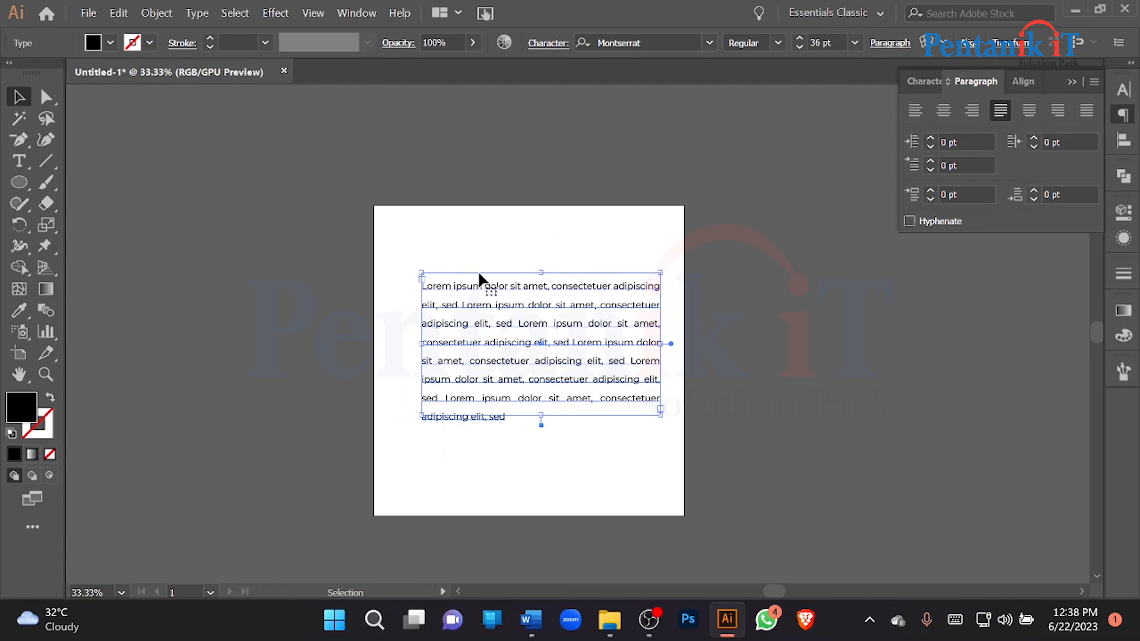
click(558, 462)
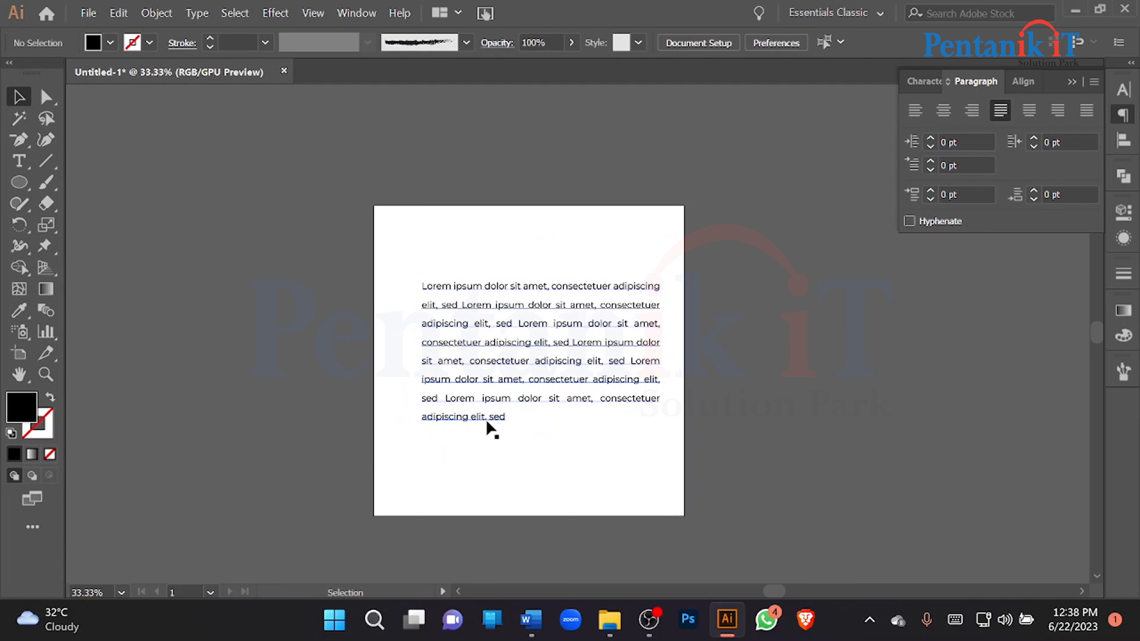
Justify the Lorem ipsum paragraph with its last line centred, aligned right, and finally with all lines justified; deselect it
click(498, 417)
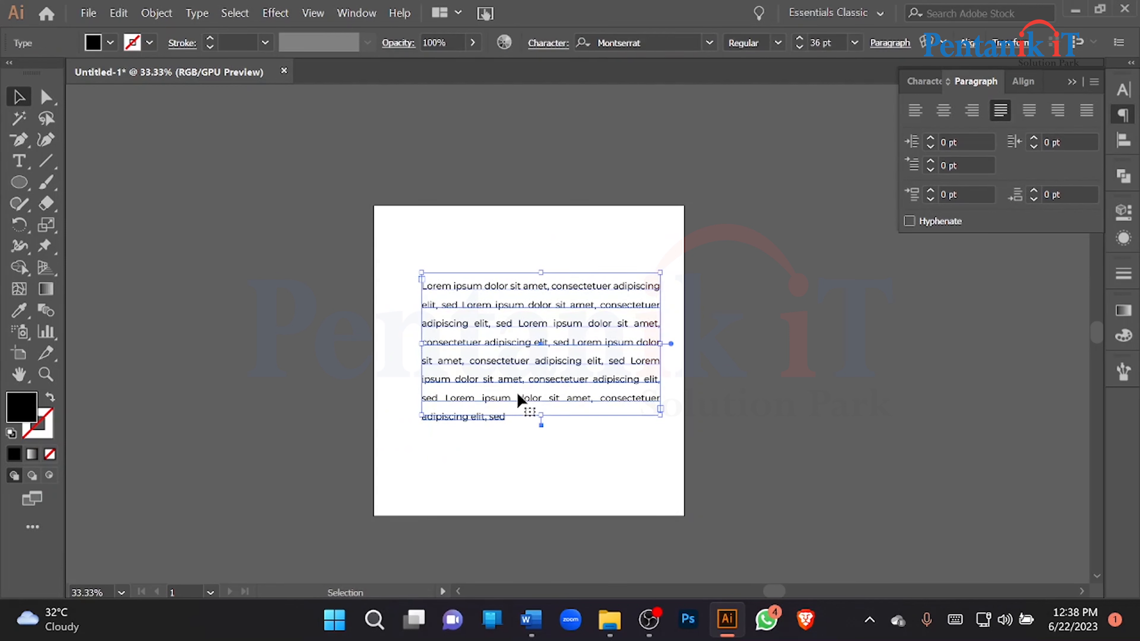
click(1026, 113)
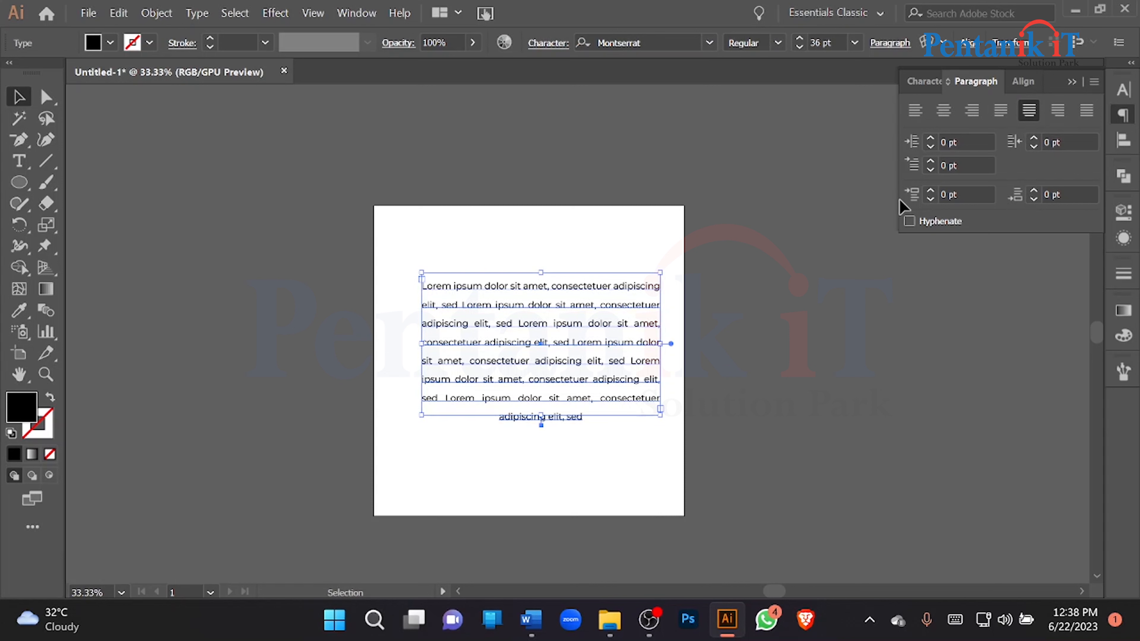
click(1061, 118)
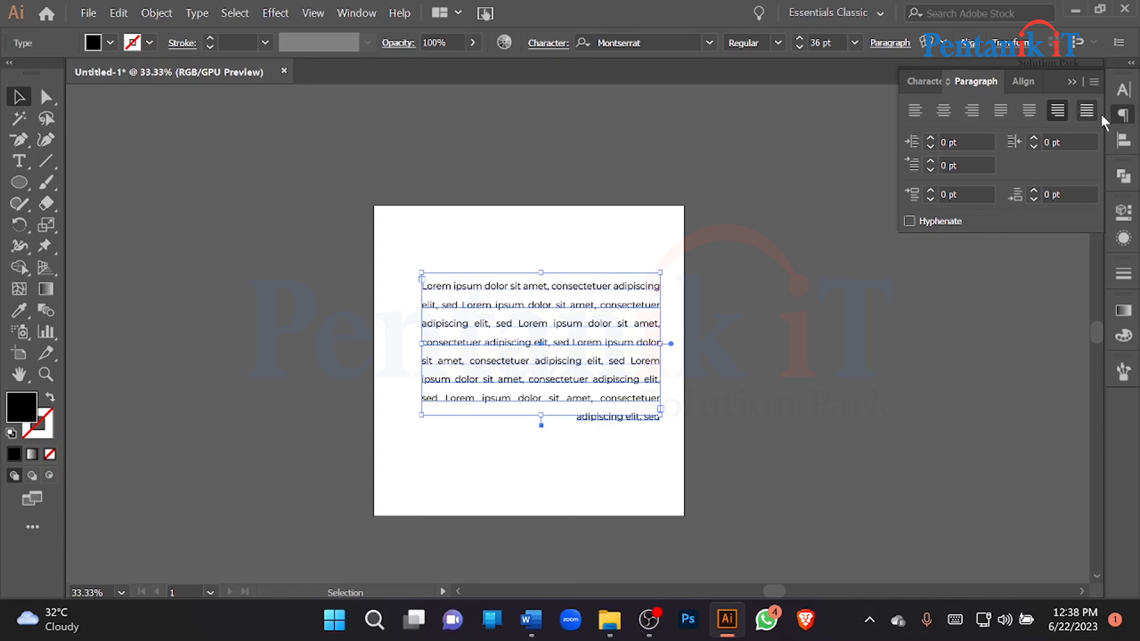
click(1086, 110)
click(697, 472)
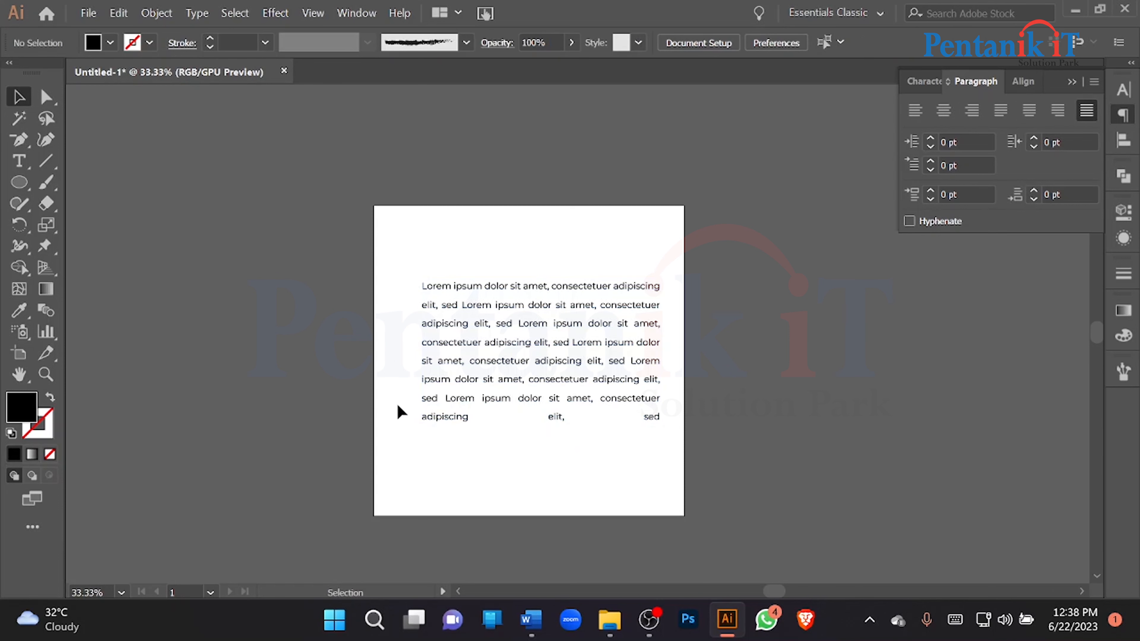
Delete the justified Lorem ipsum paragraph from the artboard
click(569, 372)
scroll(593, 334, down, 1)
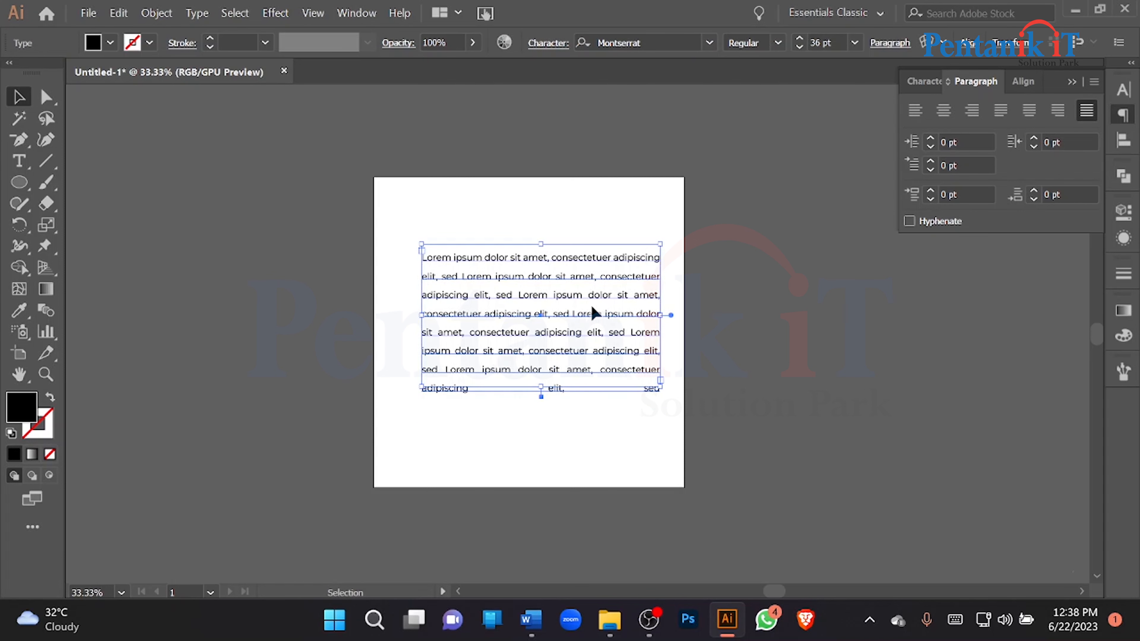
key(Delete)
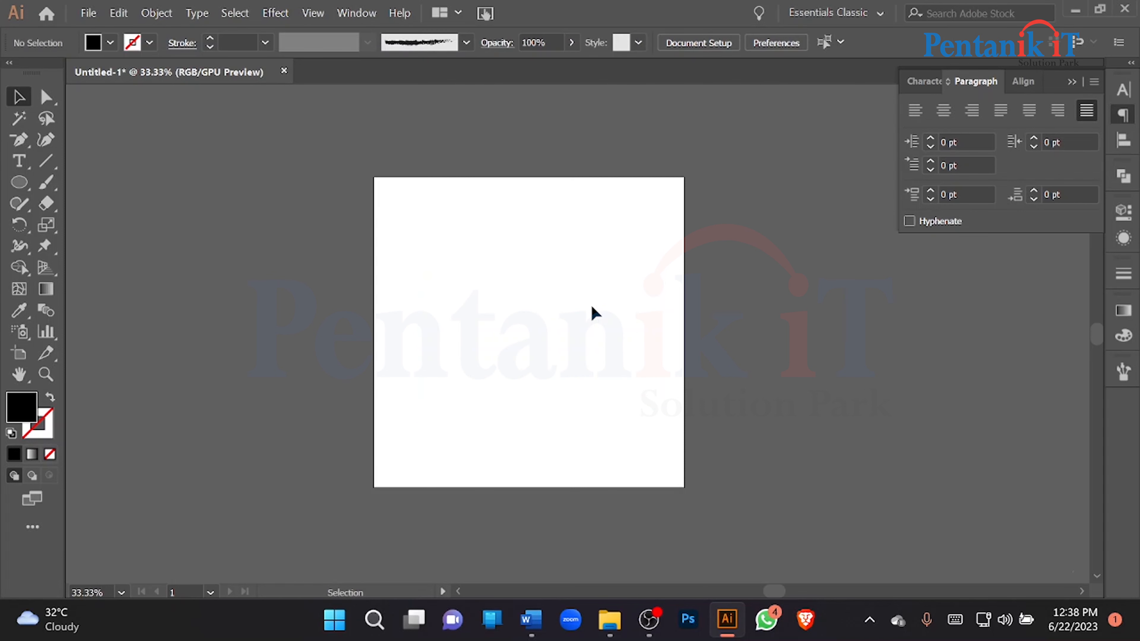
Create a placeholder text area covering most of the artboard with the Type tool
click(19, 161)
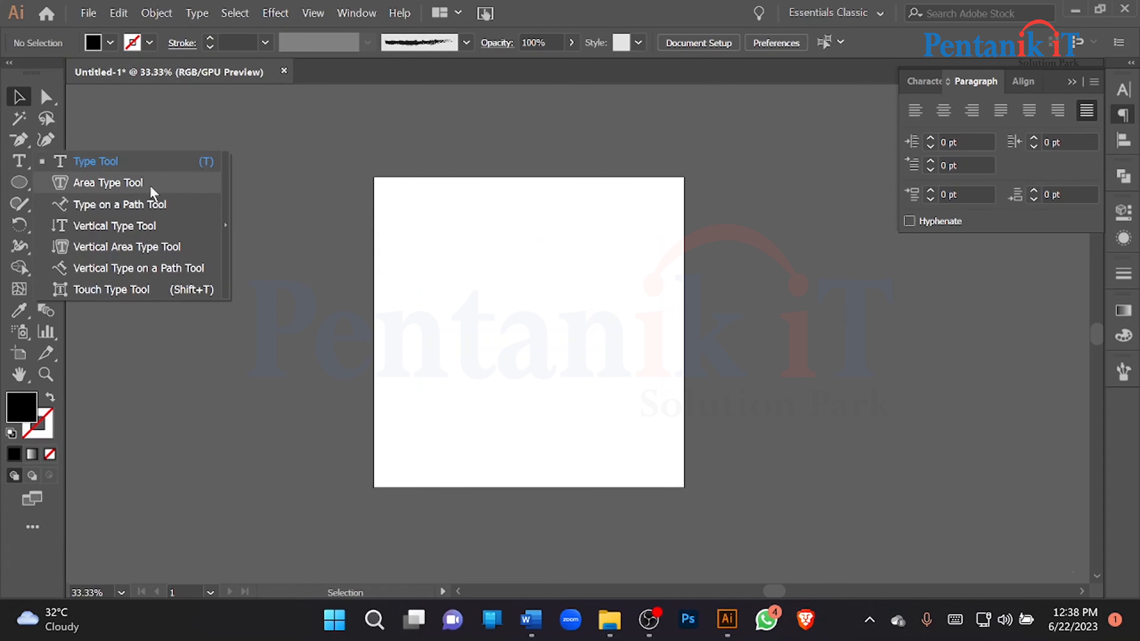
click(140, 163)
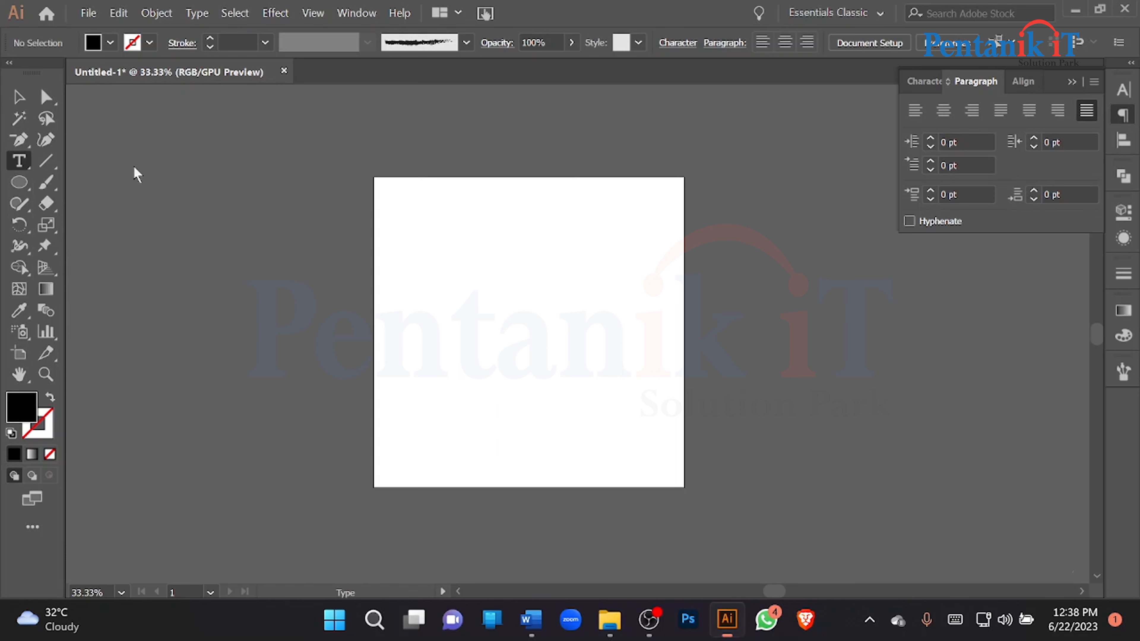
scroll(164, 186, down, 2)
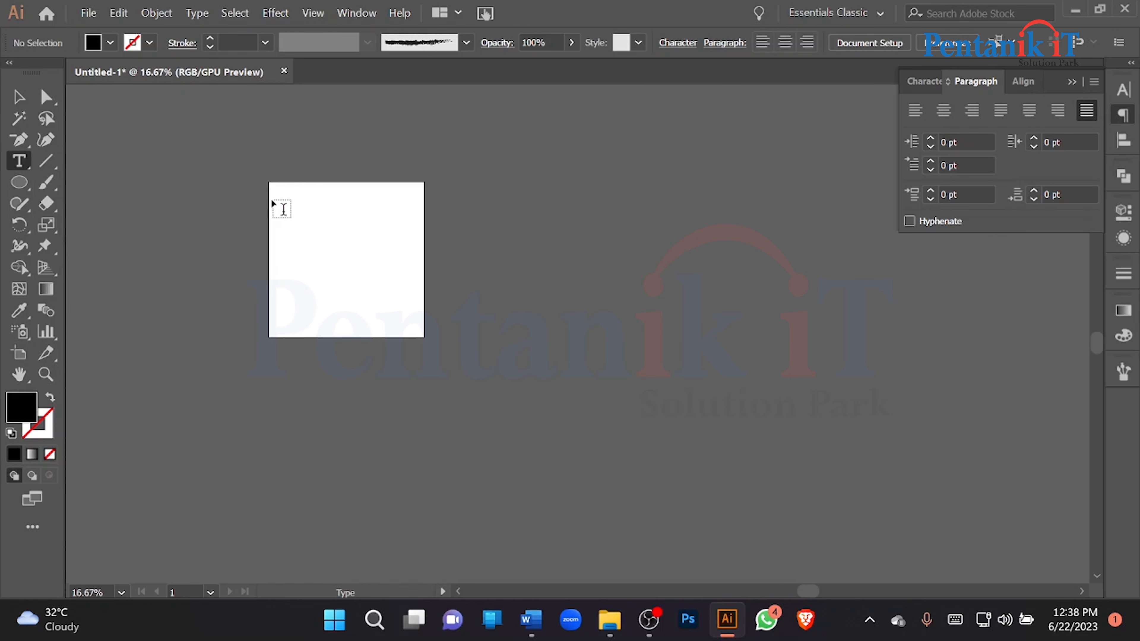
scroll(271, 199, up, 1)
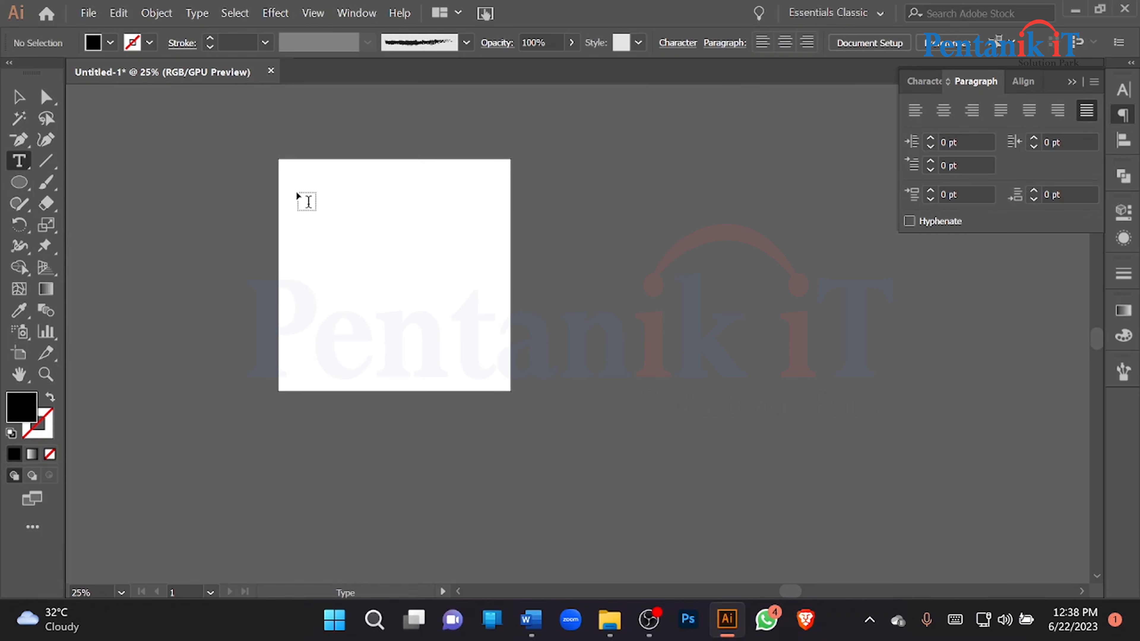
scroll(308, 199, up, 2)
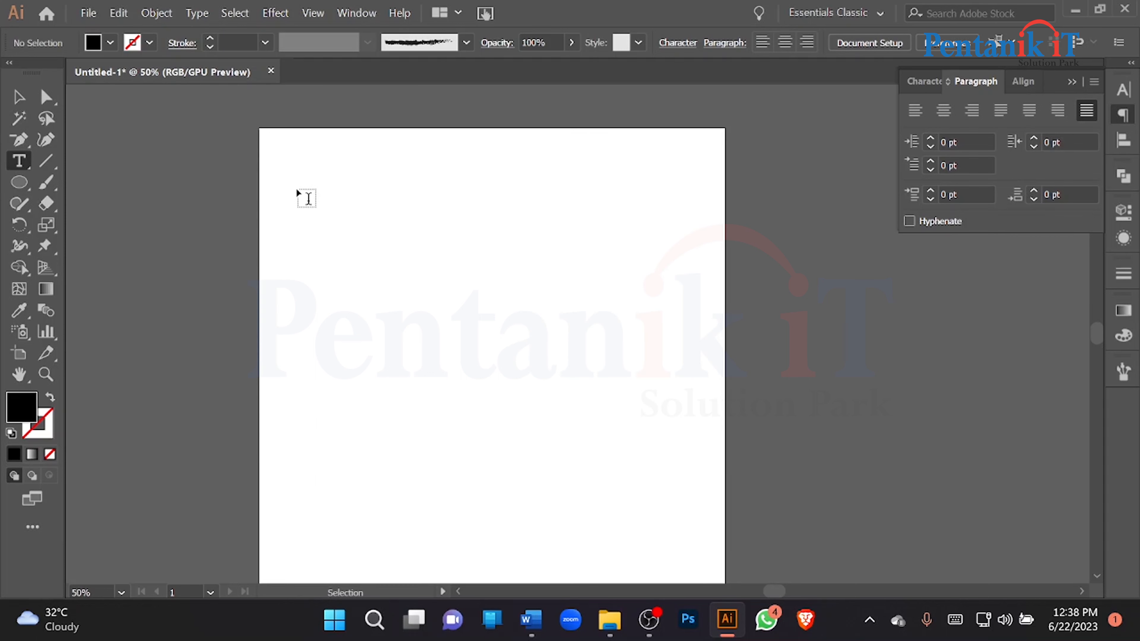
scroll(349, 183, down, 1)
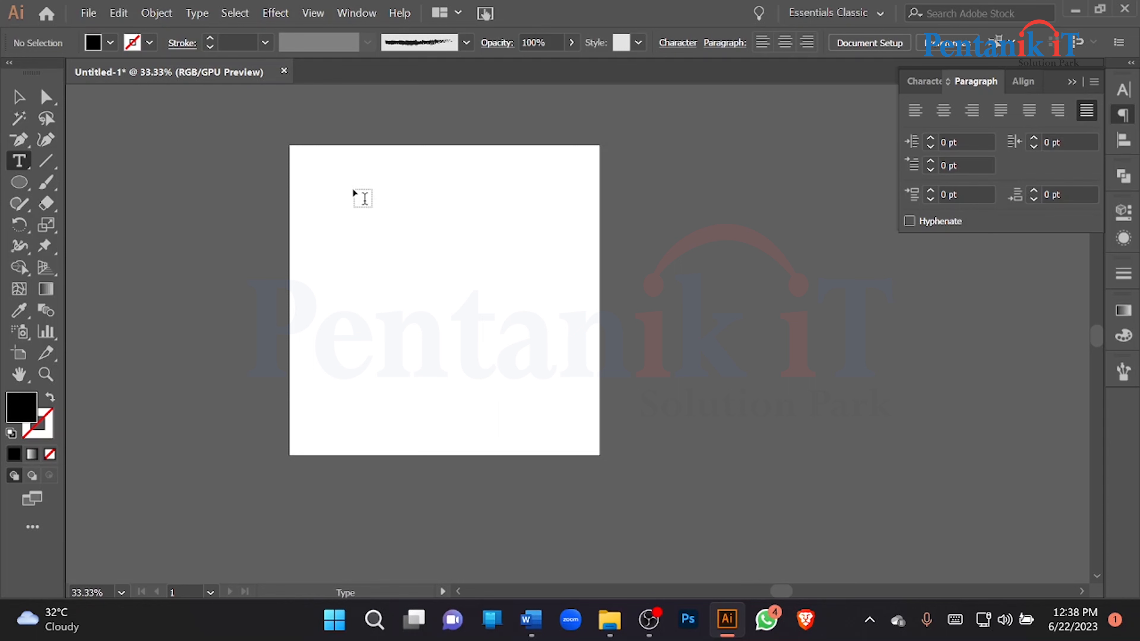
drag(19, 160, 96, 163)
drag(312, 170, 586, 441)
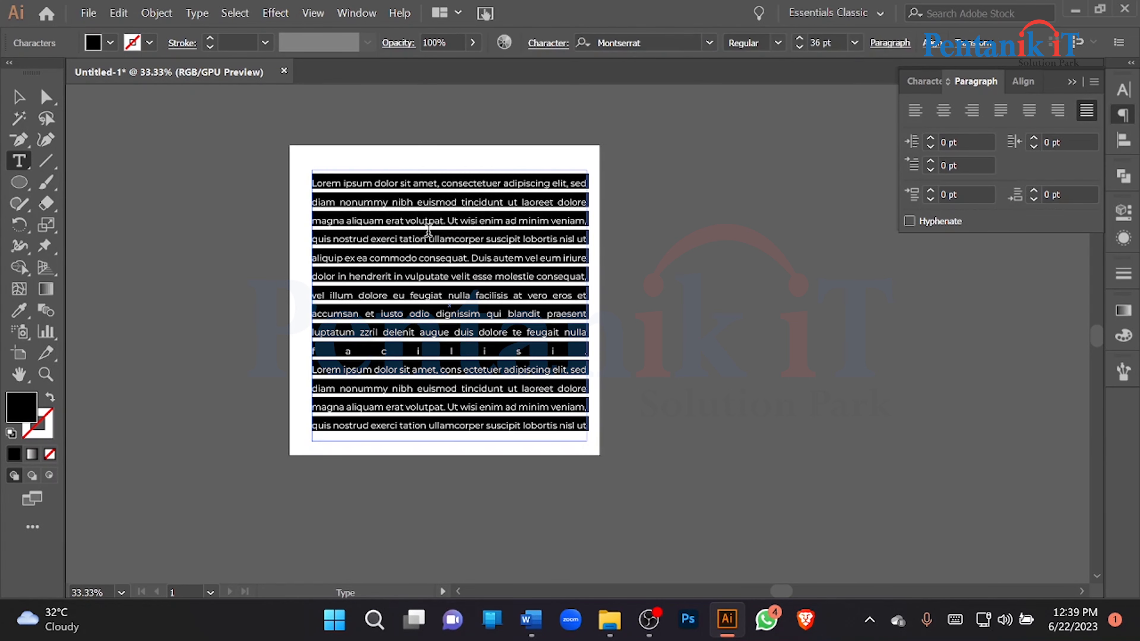
Select the placeholder text area as an object and delete it
click(19, 97)
click(190, 148)
drag(269, 196, 418, 289)
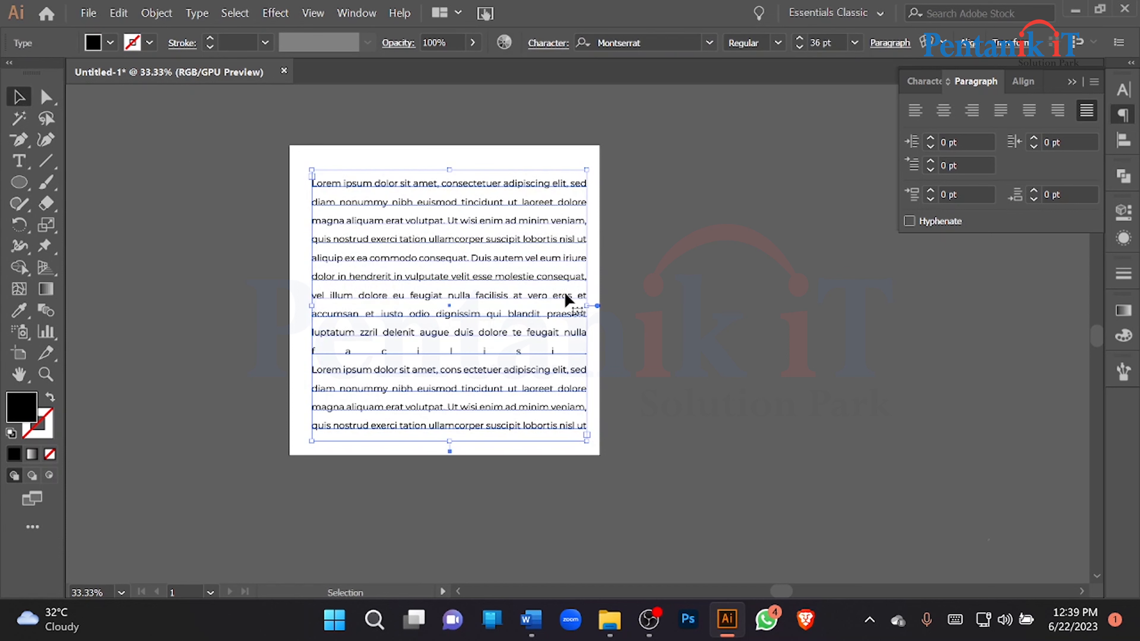
key(Delete)
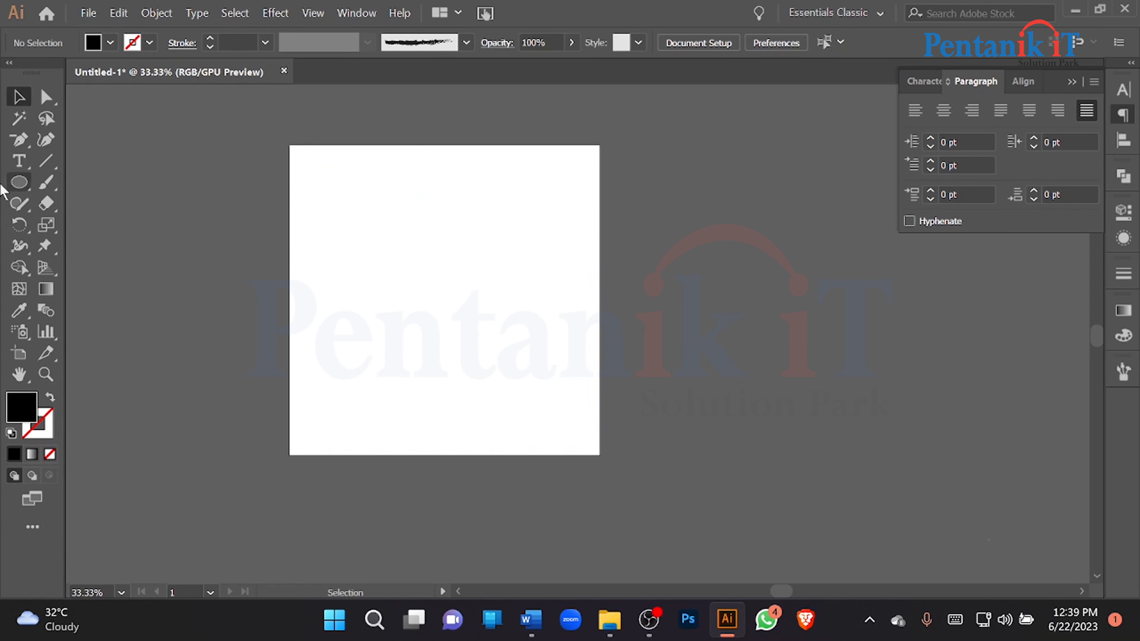
Draw a black-filled square covering most of the artboard with the Rectangle tool
click(19, 161)
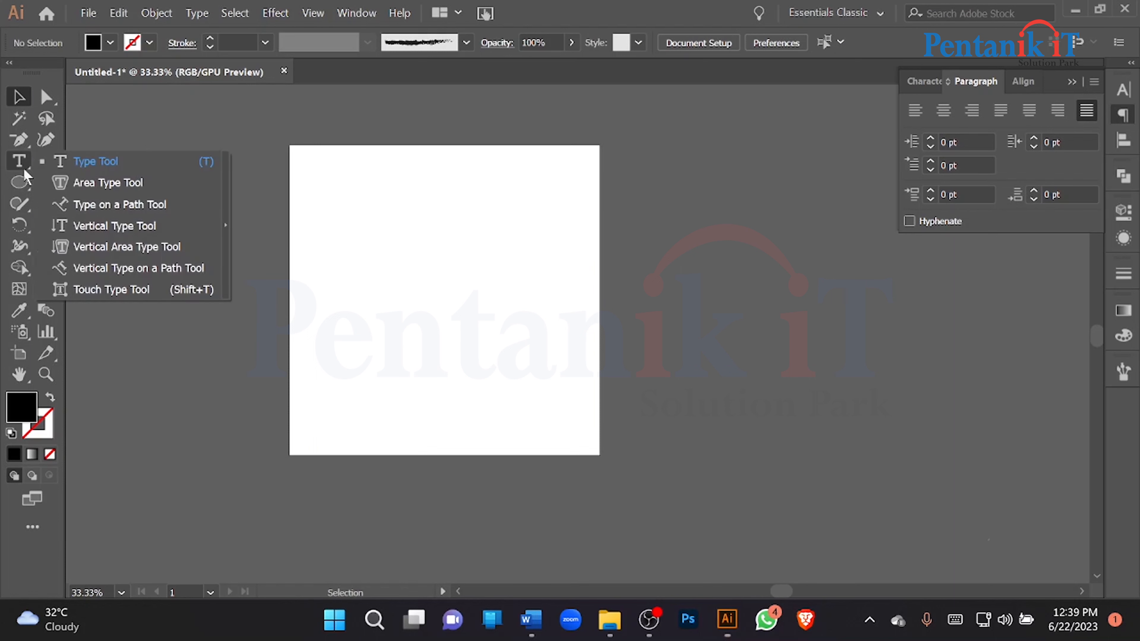
click(30, 185)
click(103, 183)
drag(316, 174, 560, 418)
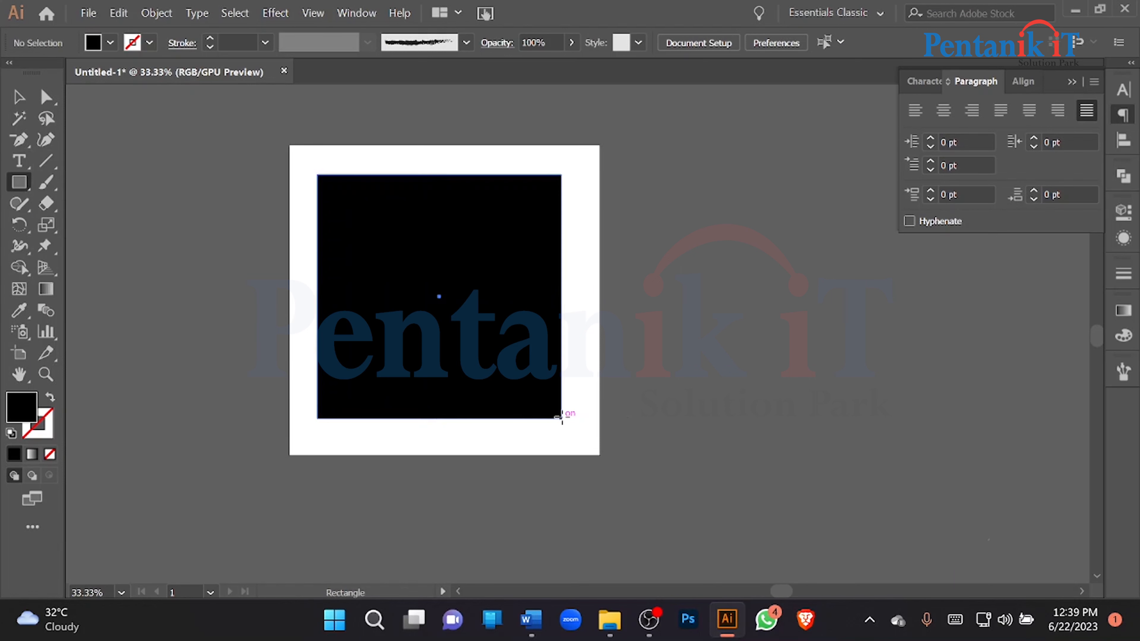
Turn the black square into a text frame filled with placeholder text using the Area Type tool, and deselect it
click(25, 170)
click(115, 183)
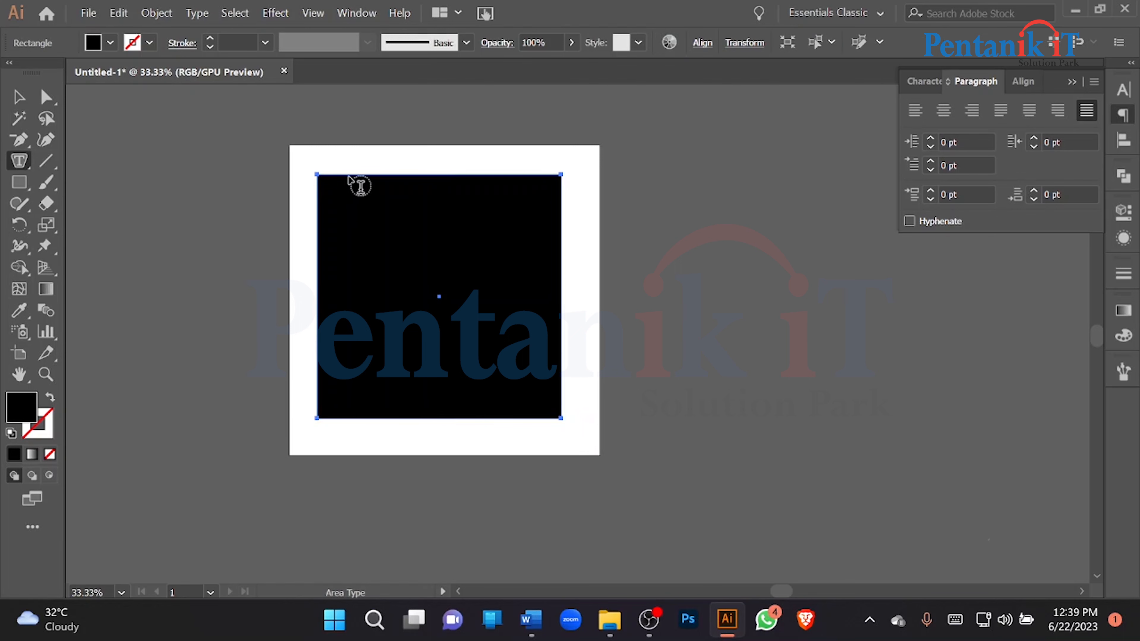
click(349, 175)
click(18, 97)
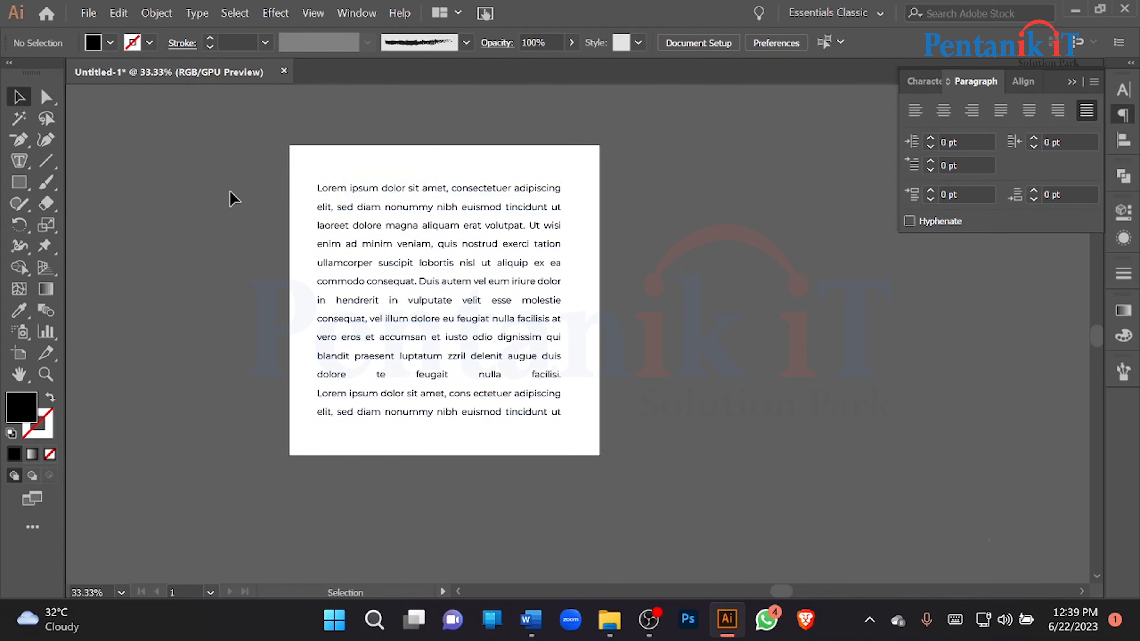
click(140, 221)
Delete the square area text, and undo both the deletion and the area type conversion
click(437, 231)
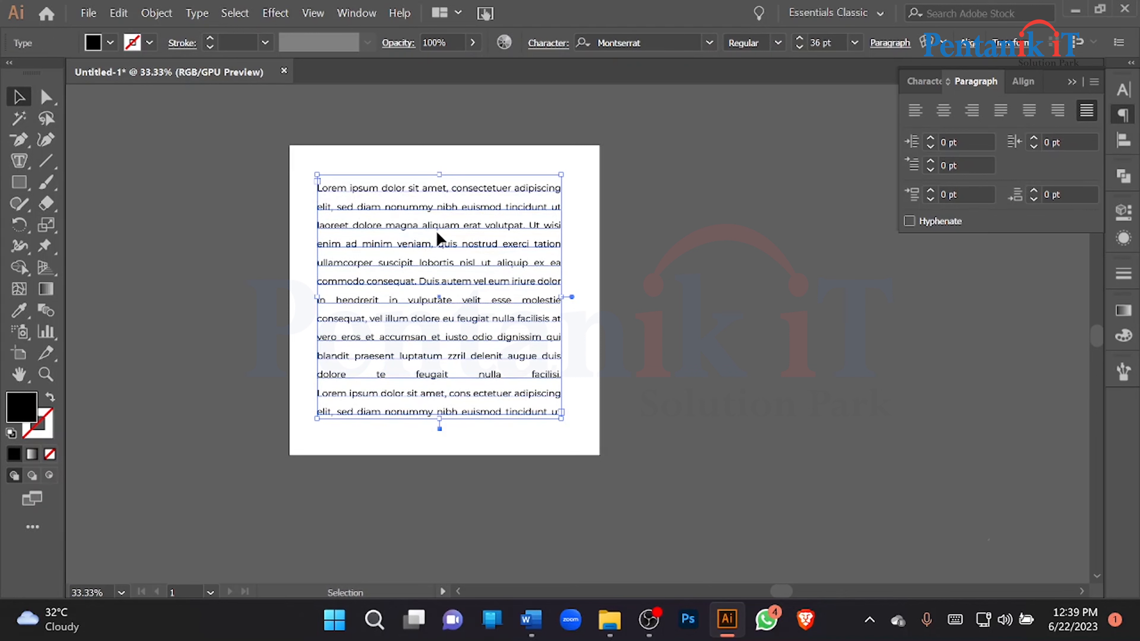
key(Delete)
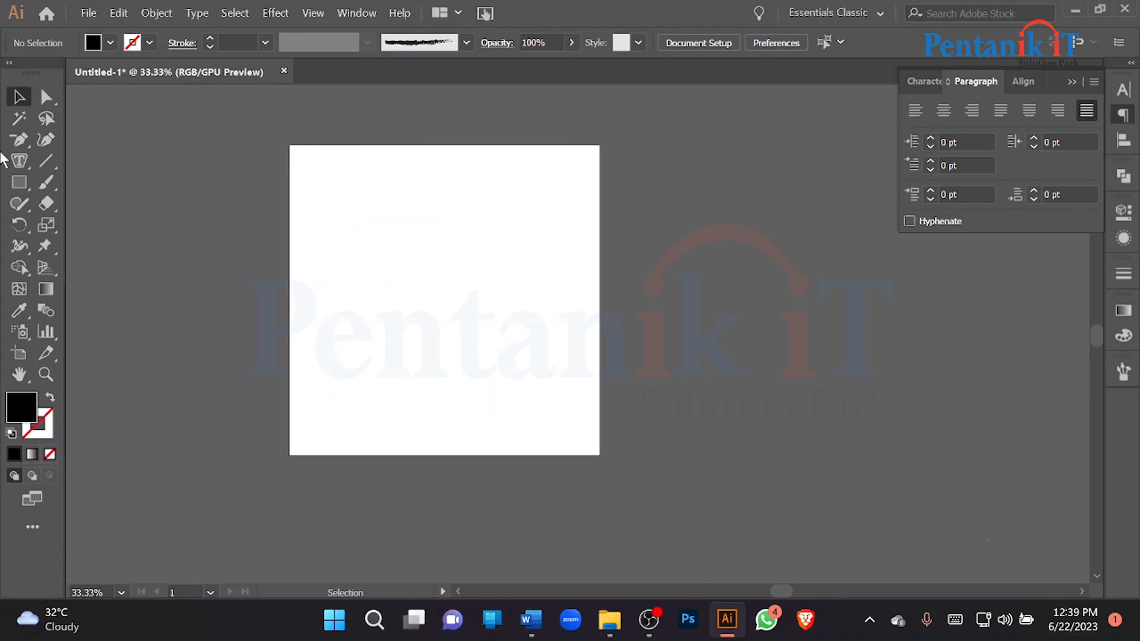
click(19, 158)
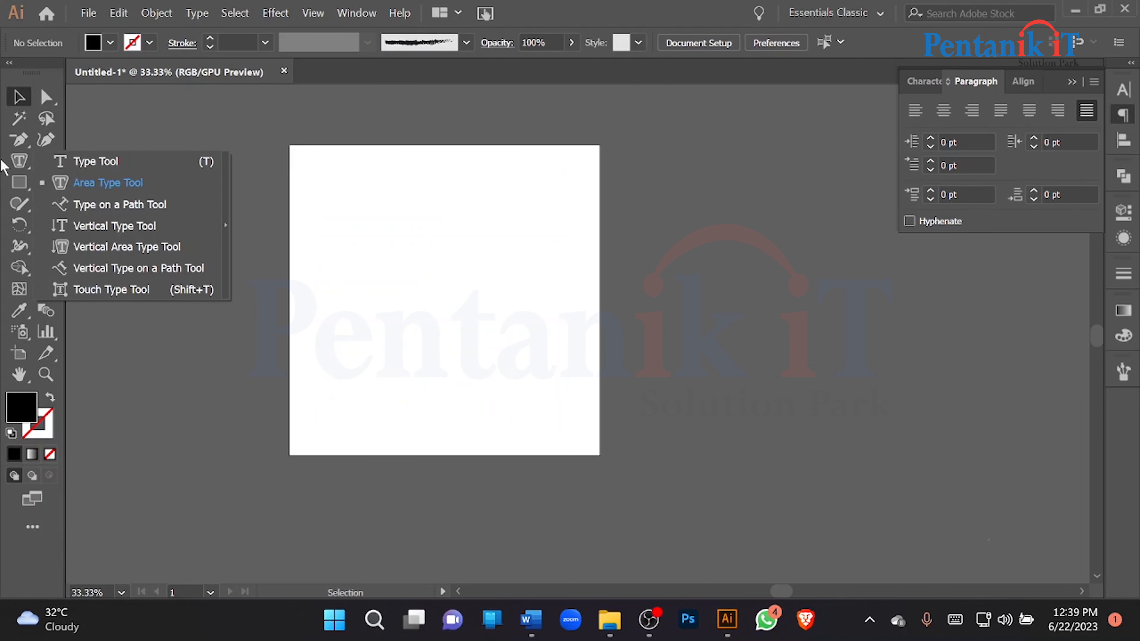
click(31, 184)
key(ctrl+z)
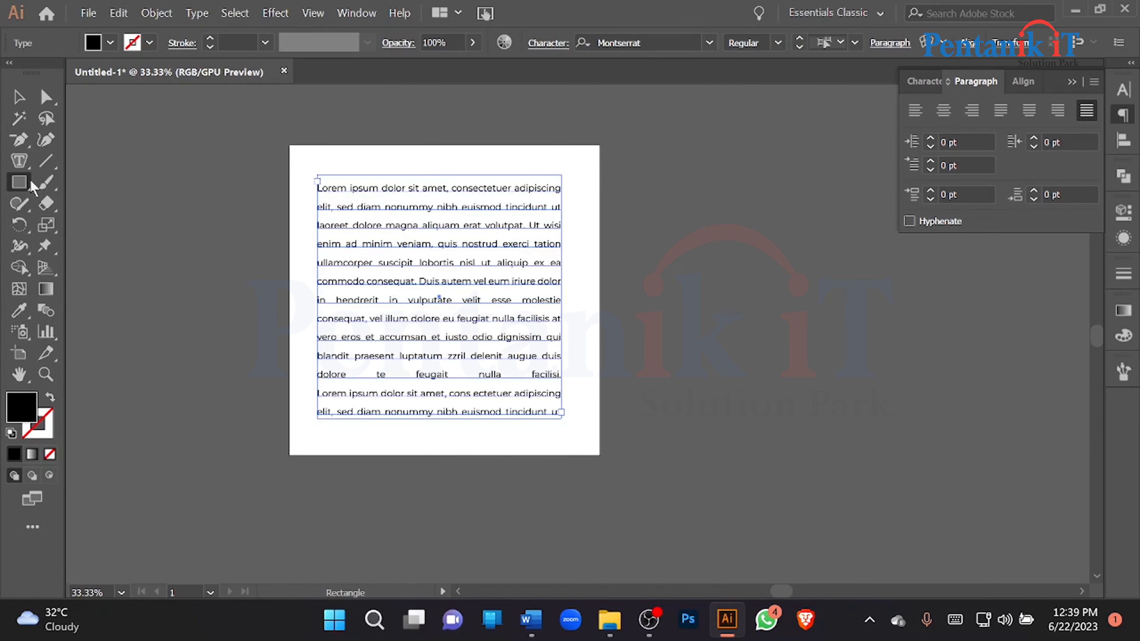
key(ctrl+z)
Run placeholder text around the outline of the square with the Type on a Path tool
click(30, 184)
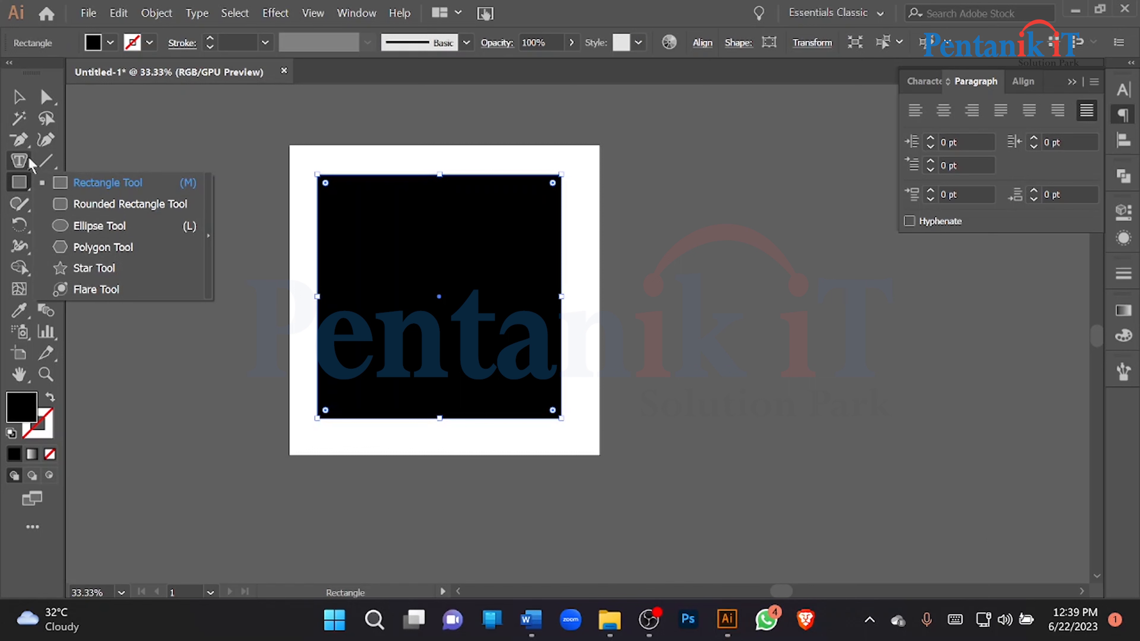
click(20, 160)
click(114, 207)
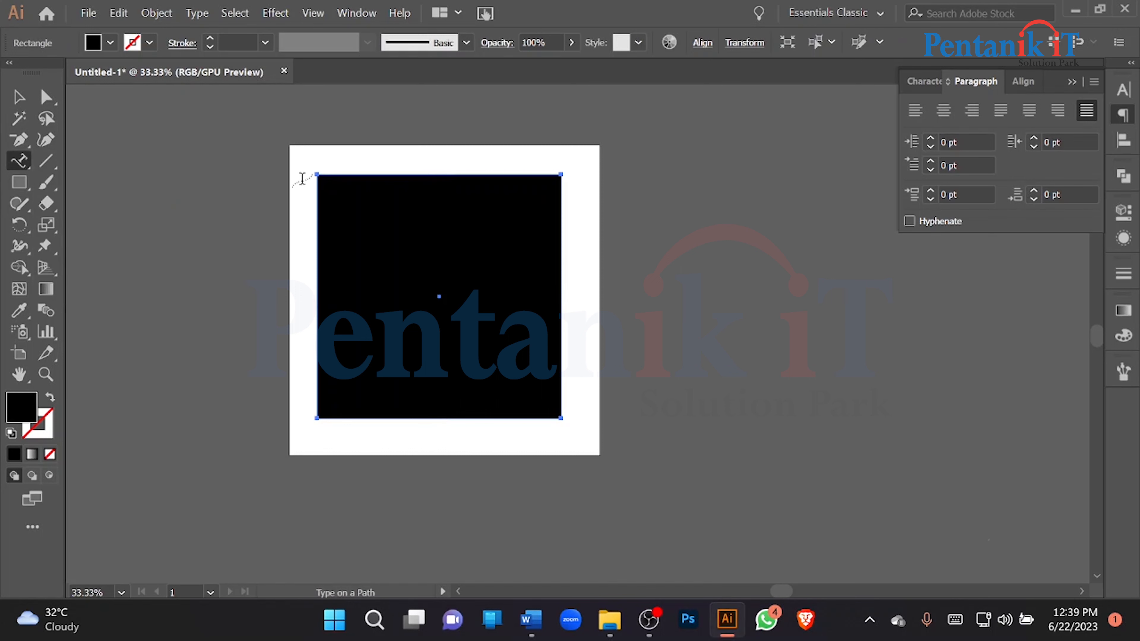
click(353, 173)
click(19, 97)
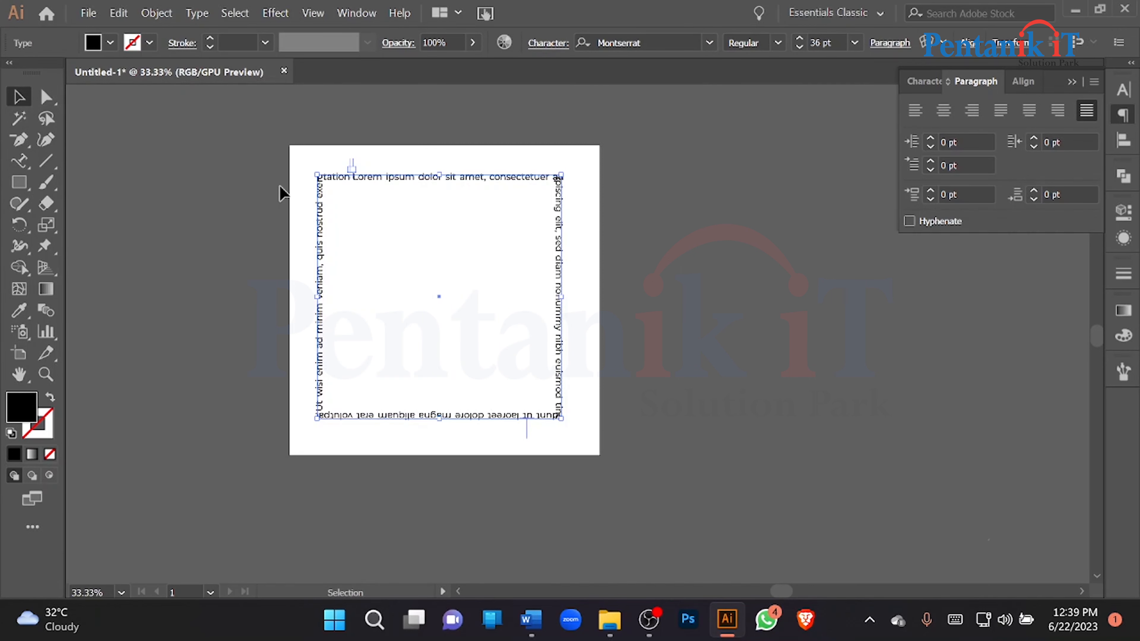
Select the text running around the square path and delete it
click(368, 174)
click(682, 305)
drag(646, 225, 428, 332)
key(Delete)
Draw a circle near the centre of the artboard and run placeholder text along its outline with the Type on a Path tool
drag(13, 193, 102, 227)
drag(450, 280, 522, 304)
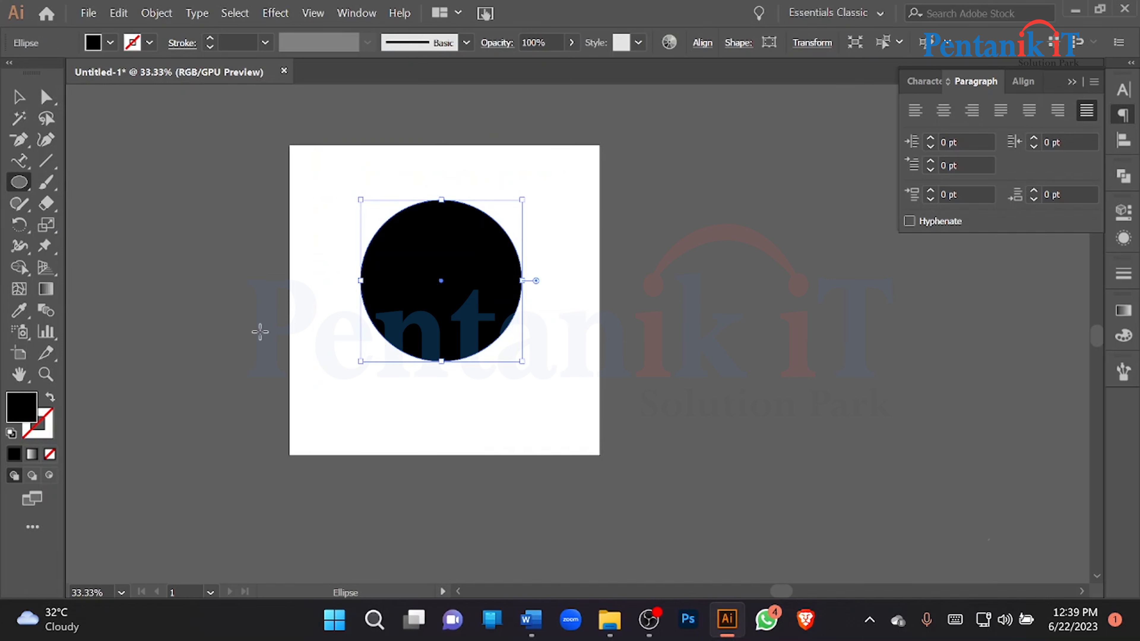
click(19, 161)
click(427, 199)
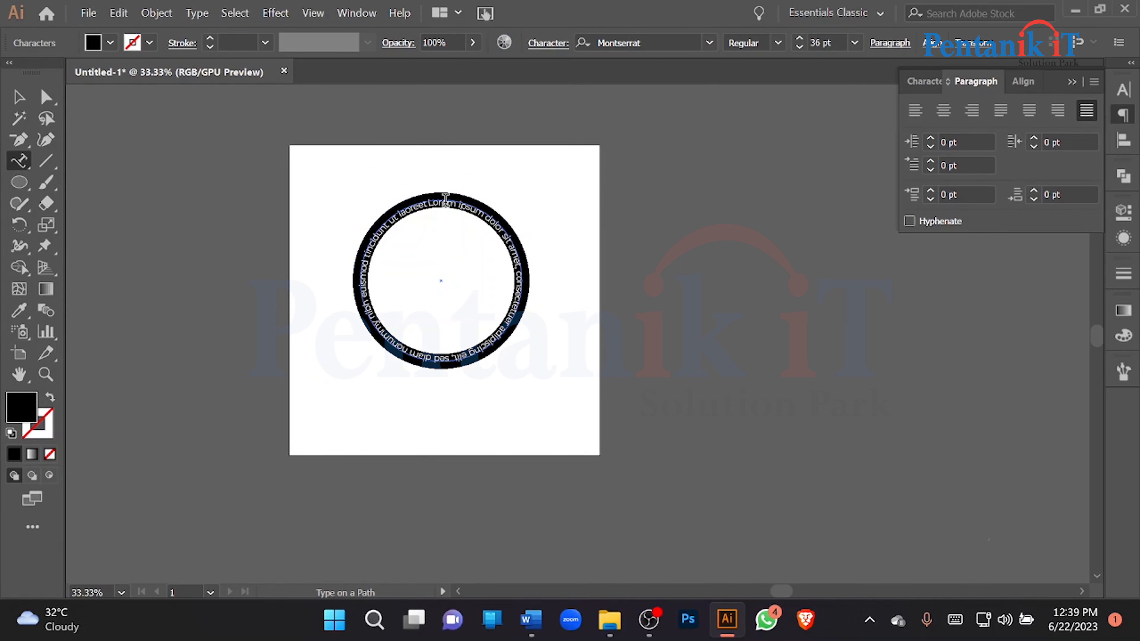
Replace the placeholder text on the circle with "NameSchhol" and finish text editing
text(ds)
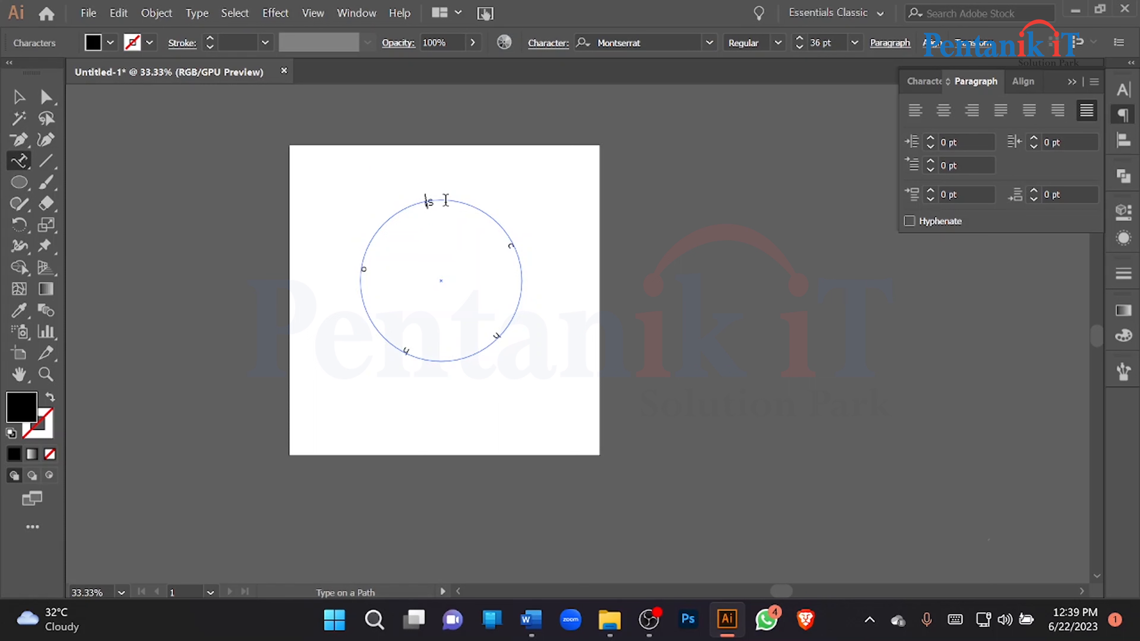
text(Nam)
click(18, 96)
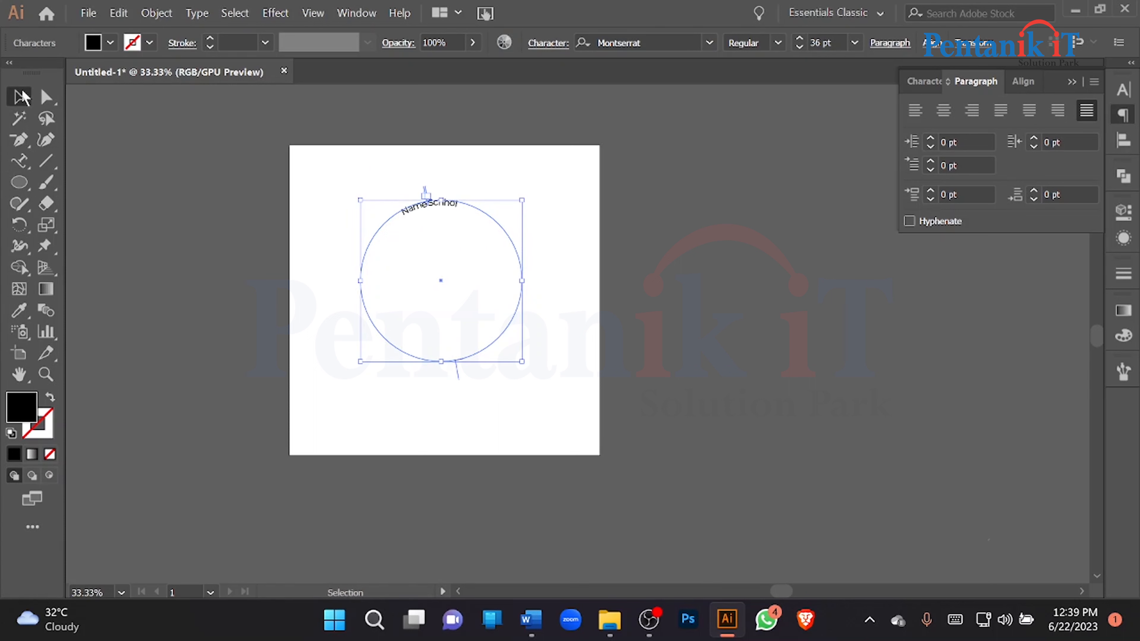
Increase the font size of the "NameSchhol" circle text to 69 pt and turn off its subscript
click(926, 81)
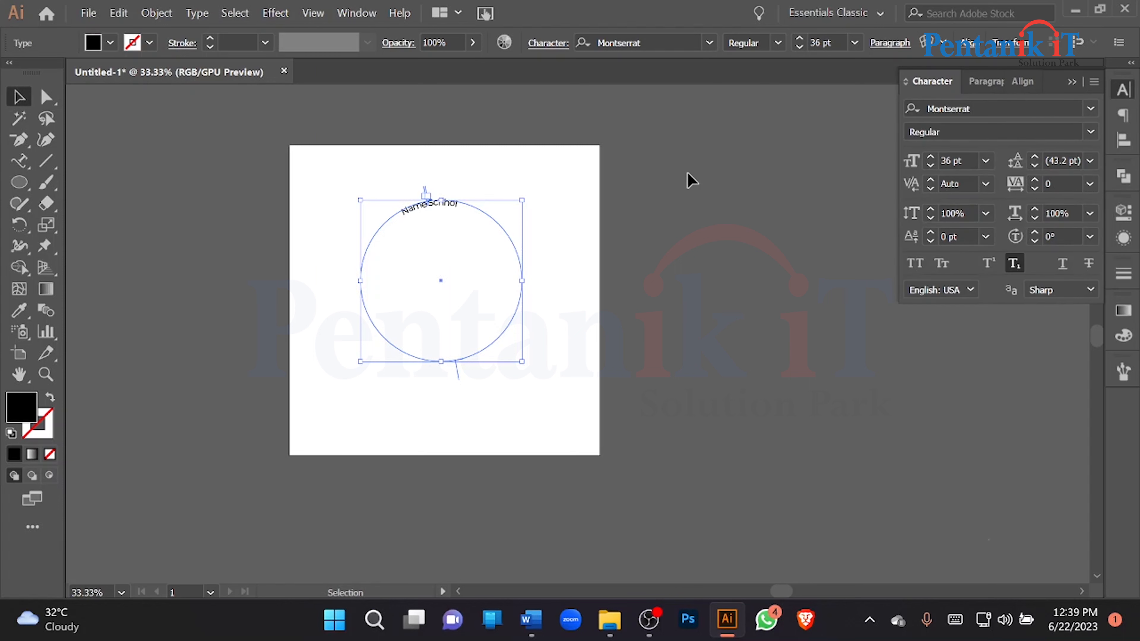
double_click(410, 210)
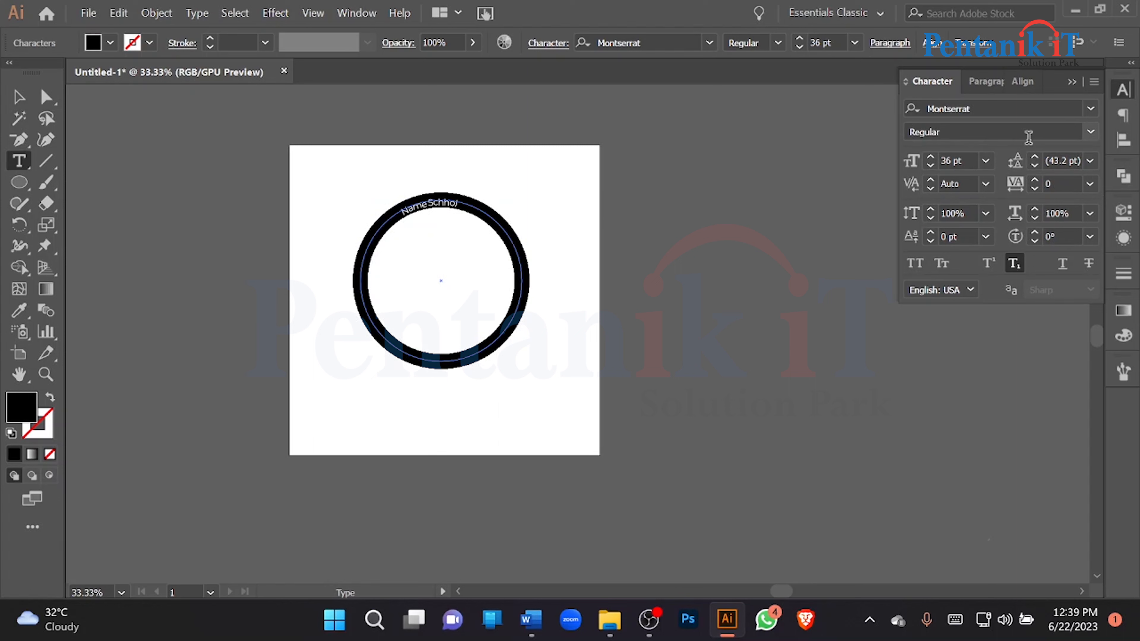
click(964, 160)
scroll(965, 161, up, 20)
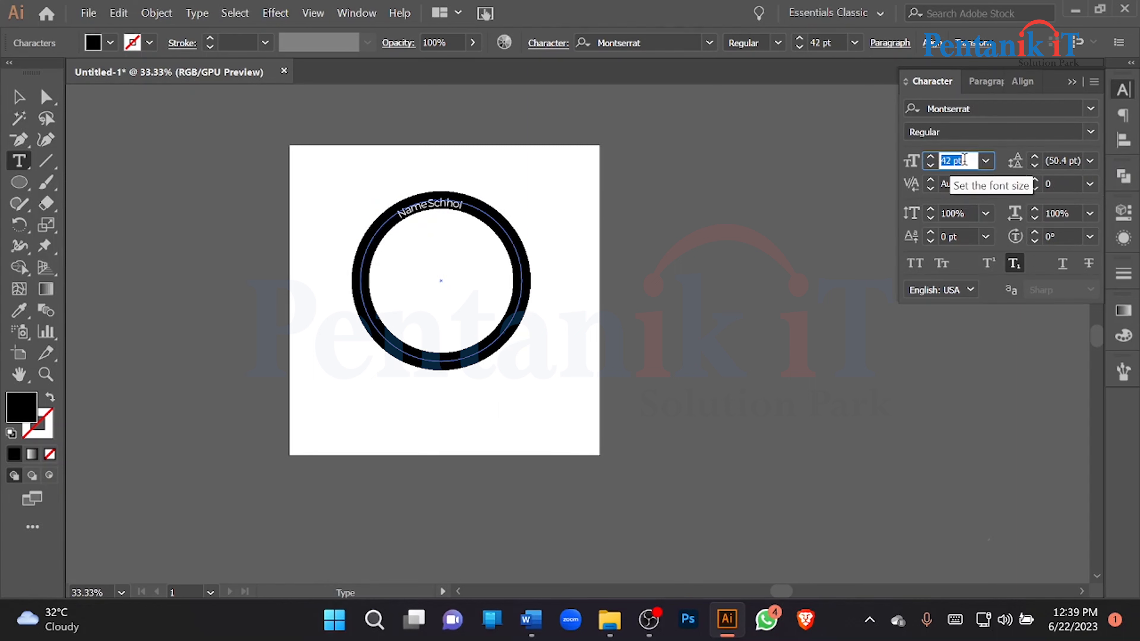
click(1014, 264)
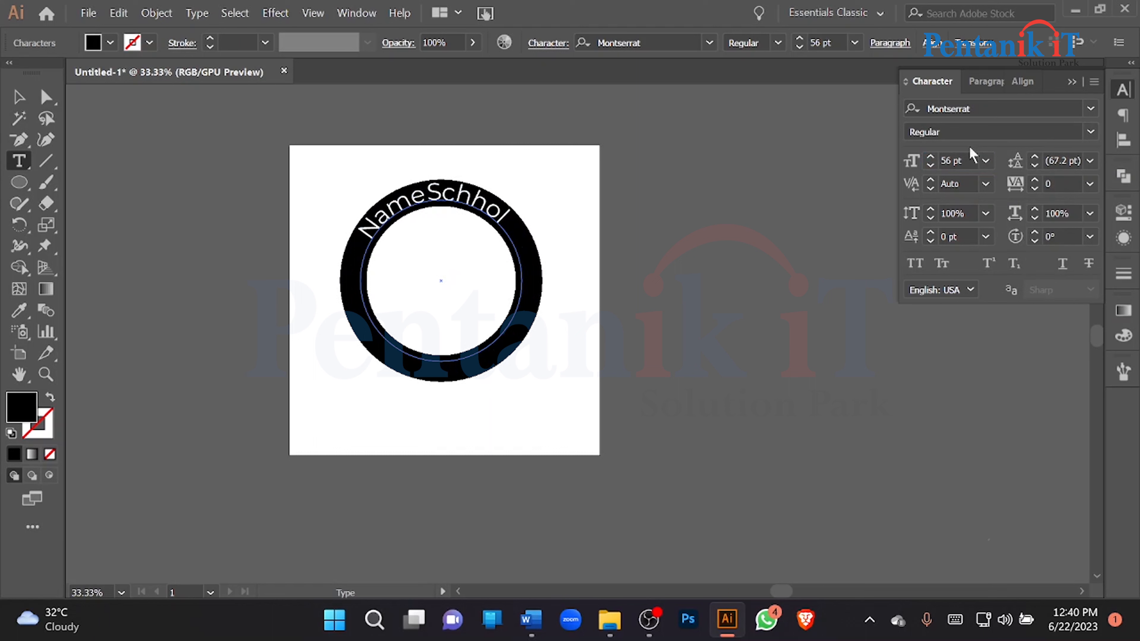
scroll(968, 160, up, 13)
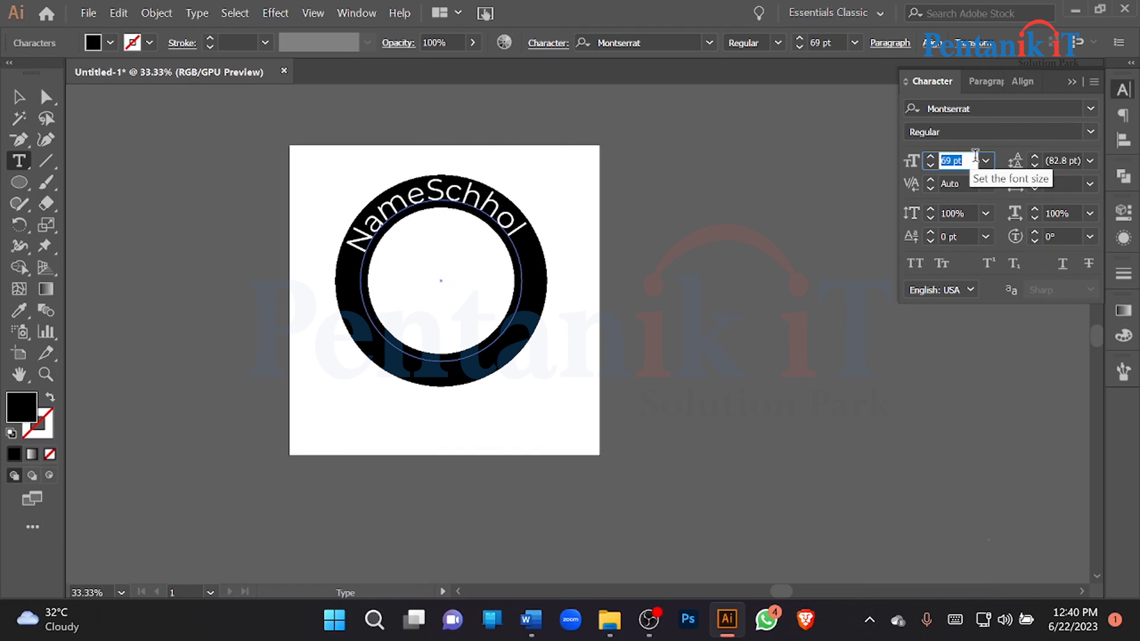
Set the "NameSchhol" circle text to Bold and delete it from the artboard
click(1090, 132)
click(1081, 384)
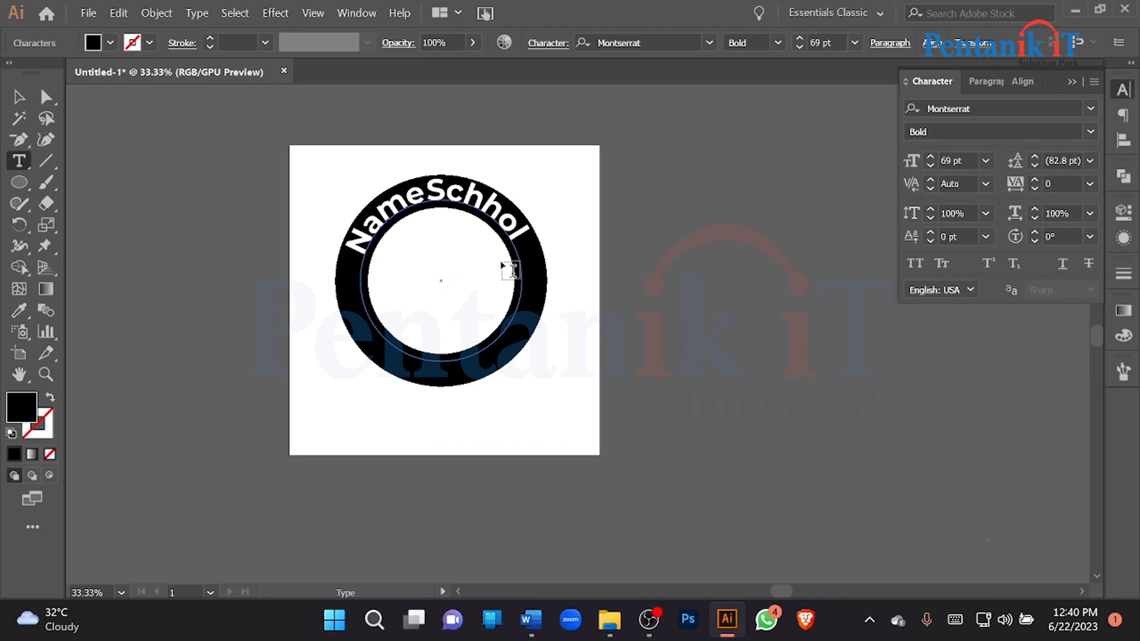
click(425, 184)
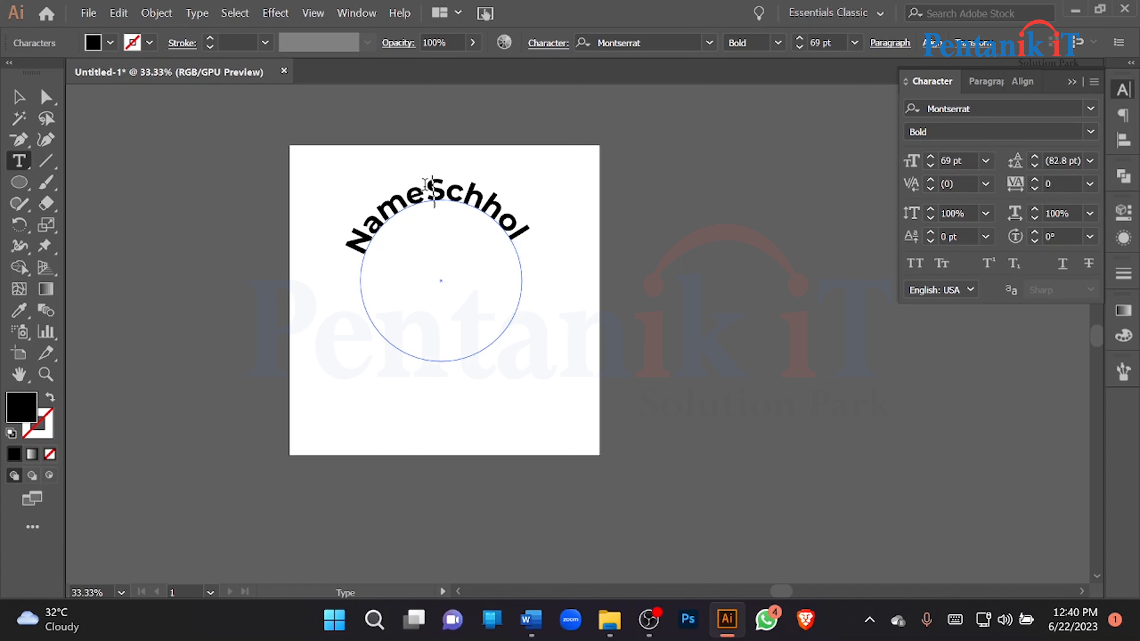
click(20, 102)
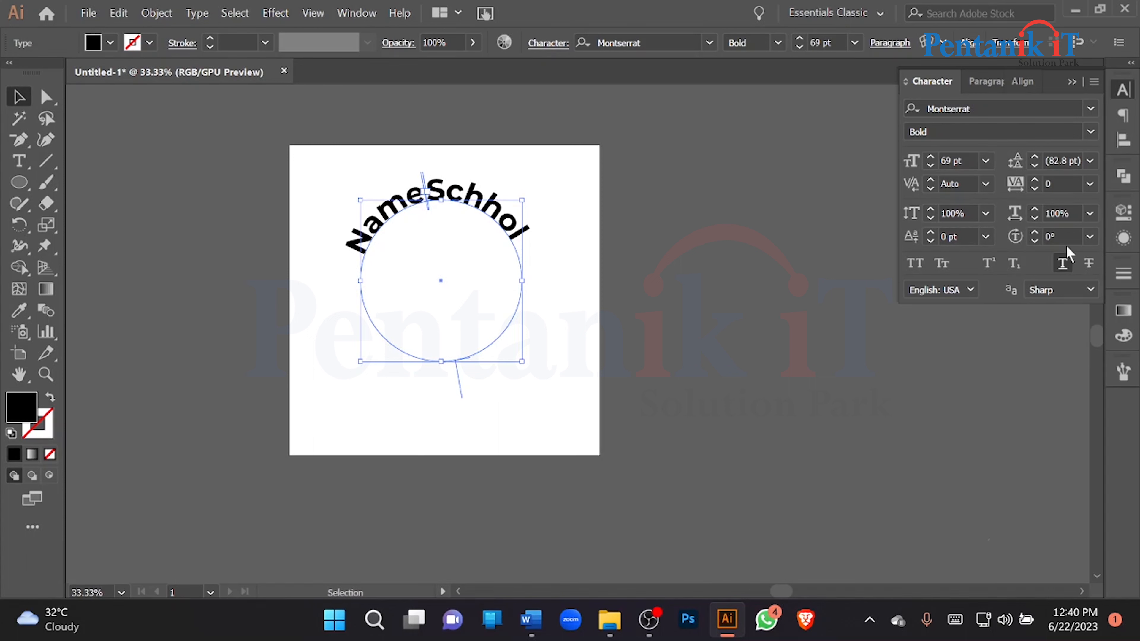
key(Delete)
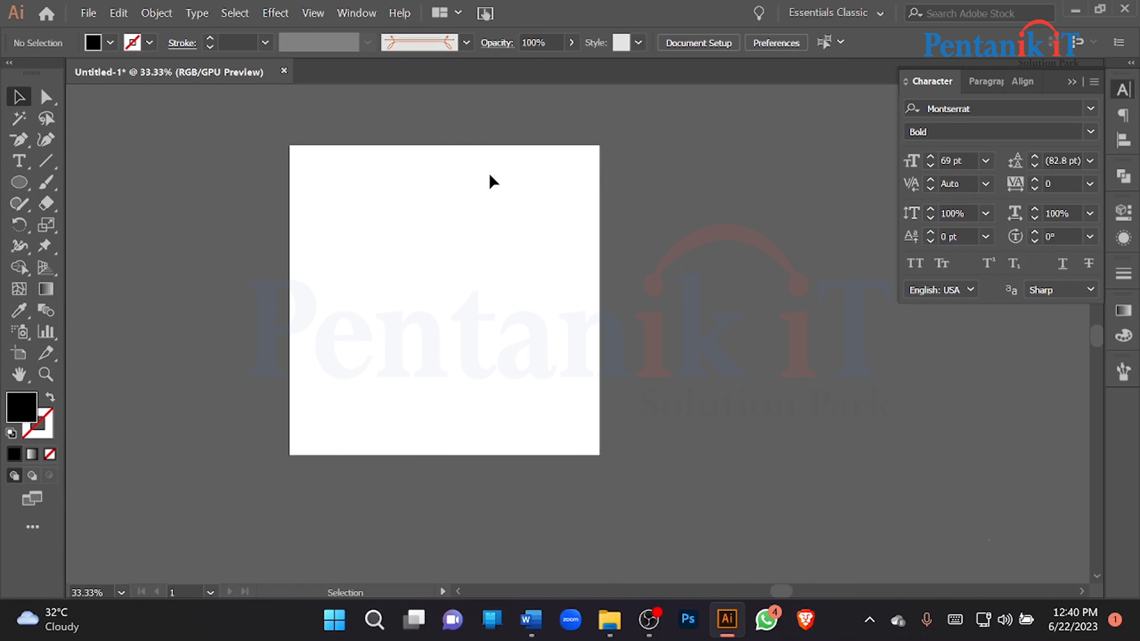
Draw a circle near the centre of the artboard and try to place text along its outline with the Type tool
click(18, 182)
mouse_move(392, 230)
mouse_down()
mouse_move(554, 374)
mouse_move(527, 354)
mouse_up()
click(16, 163)
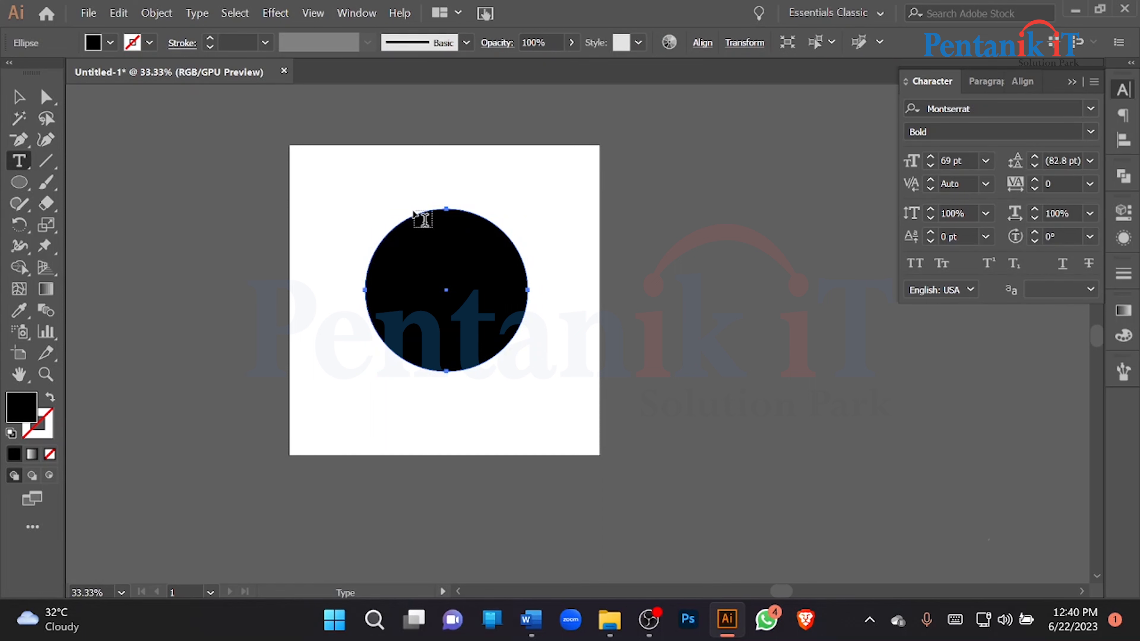
click(415, 212)
key(ctrl+z)
click(422, 212)
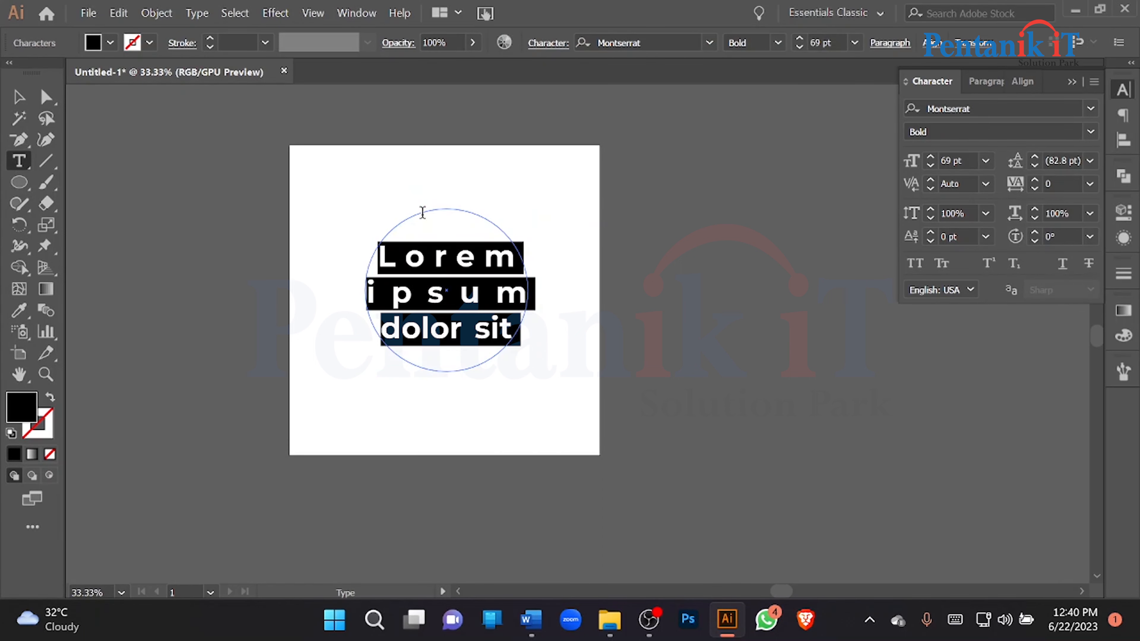
Undo the new circle and its placeholder text, the deletion of the "NameSchhol" text and its Bold style
key(ctrl+z)
key(ctrl+z)
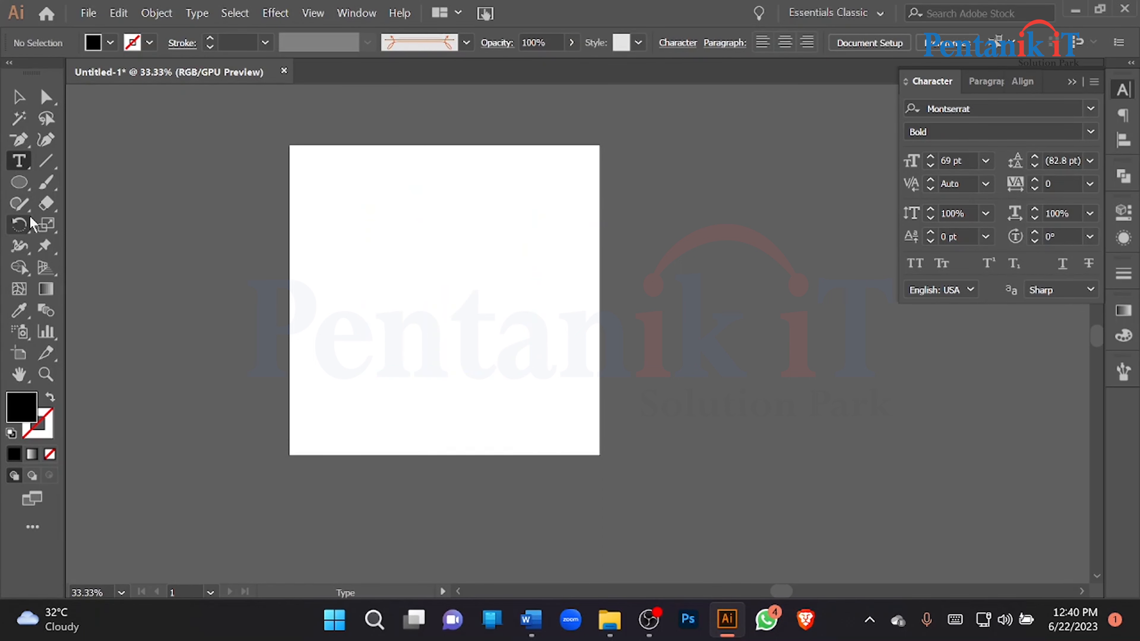
key(ctrl+z)
key(ctrl+z)
key(ctrl+z)
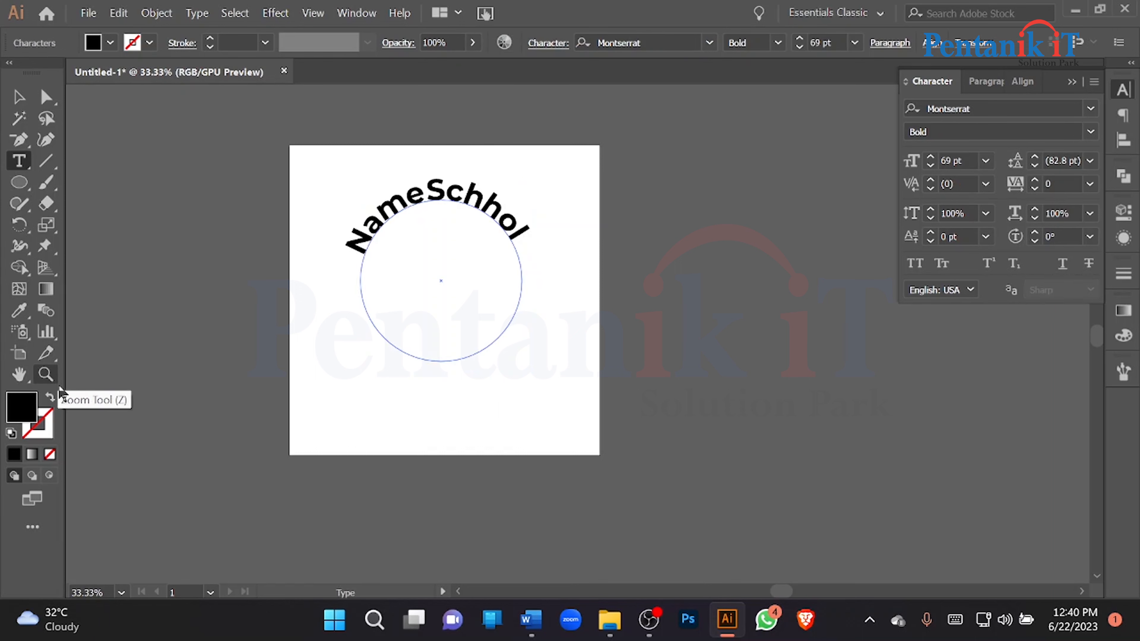
Delete the "NameSchhol" circle text and draw a new circle near the artboard's centre with no fill and a black stroke
click(19, 97)
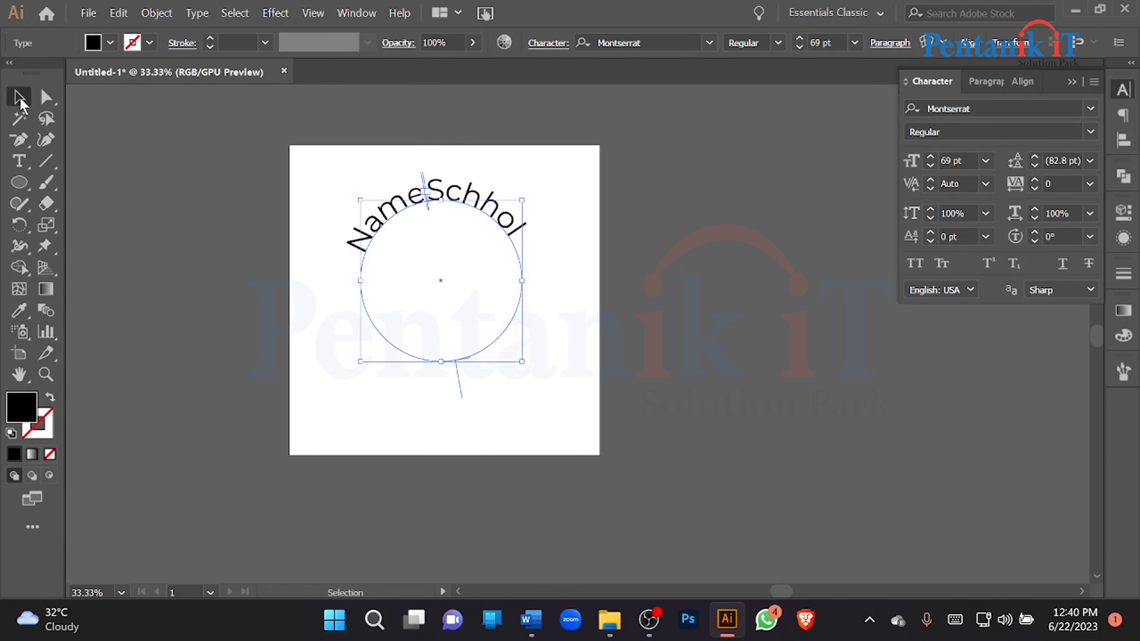
key(Delete)
click(19, 182)
drag(368, 214, 542, 387)
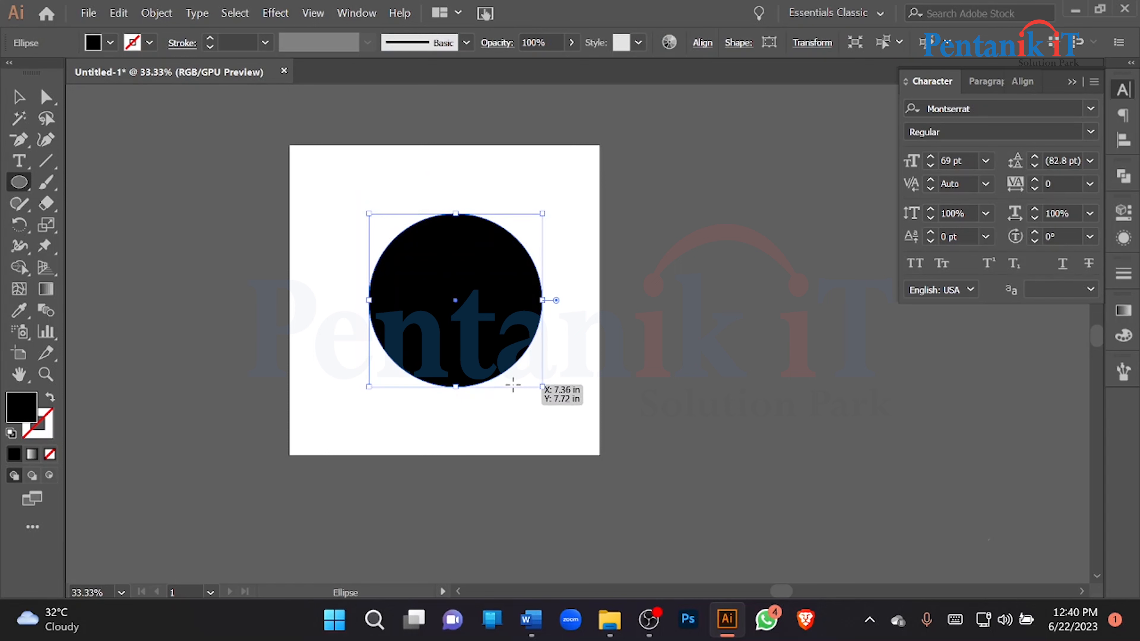
click(48, 398)
Try to place text along the unfilled circle with the Type tool and undo the resulting area text
click(18, 161)
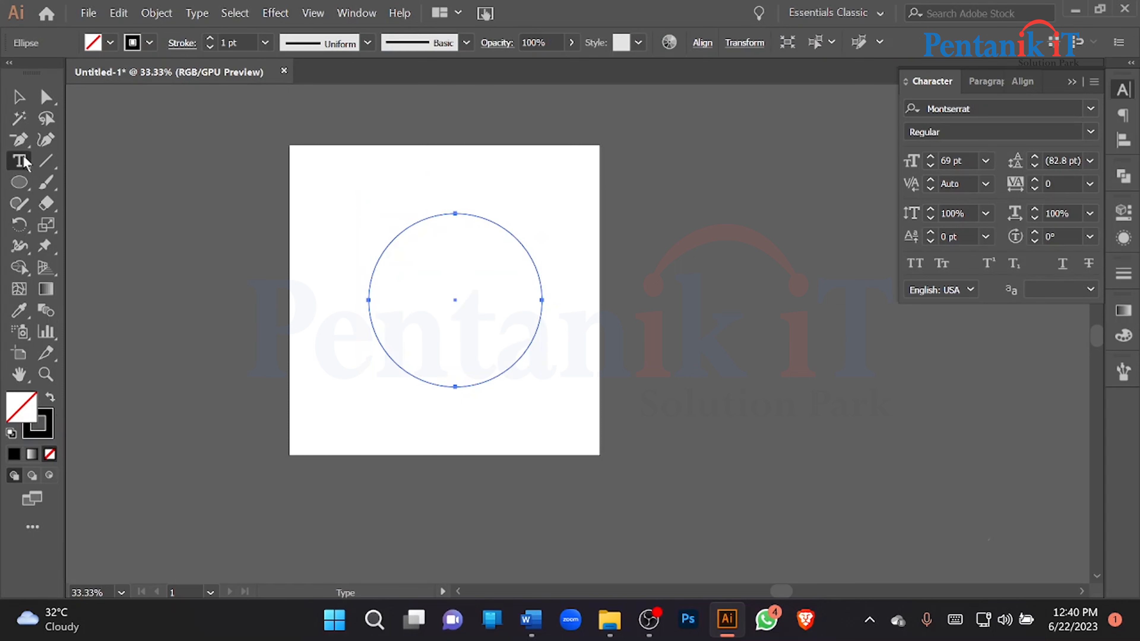
click(434, 228)
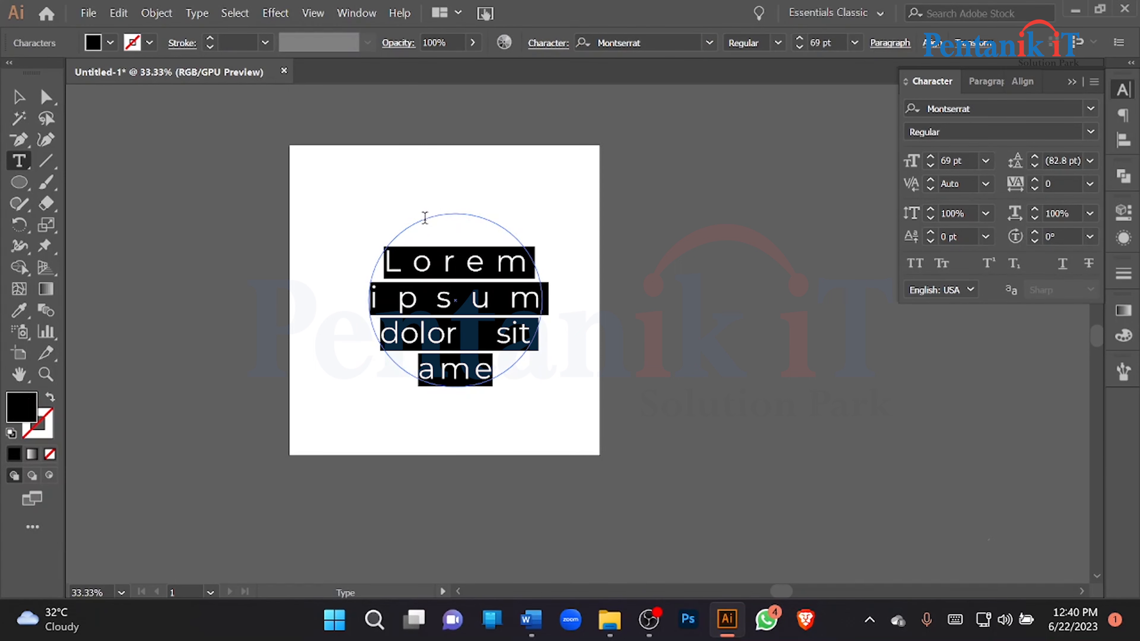
click(19, 161)
click(18, 95)
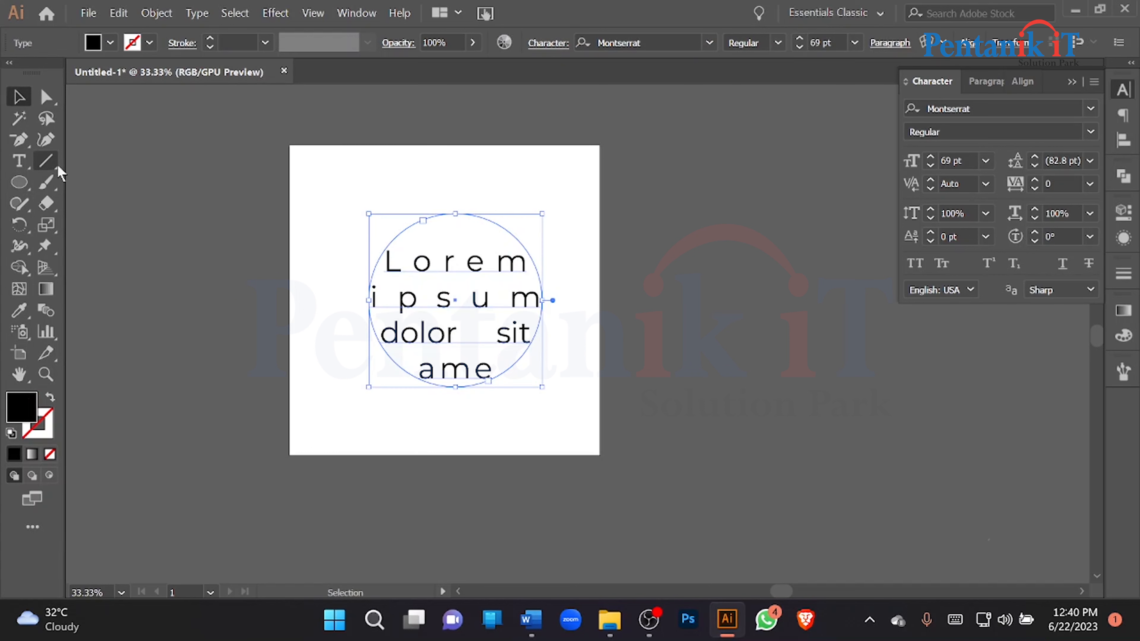
key(ctrl+z)
Run placeholder text along the circle's outline with the Type on a Path tool and select all of it
click(19, 161)
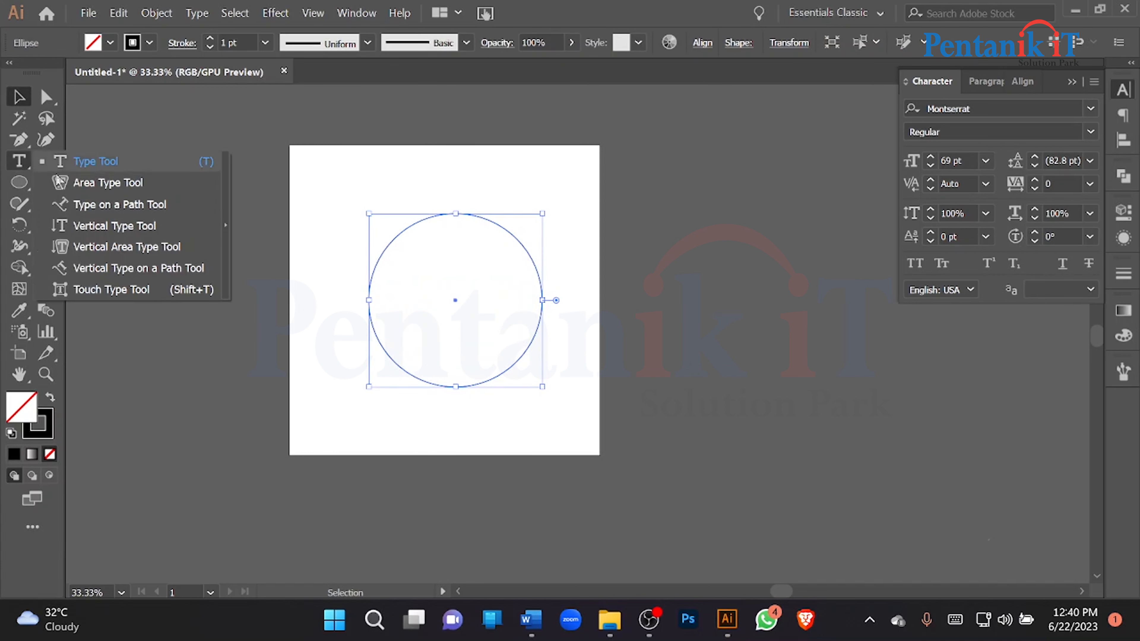
click(111, 205)
click(426, 217)
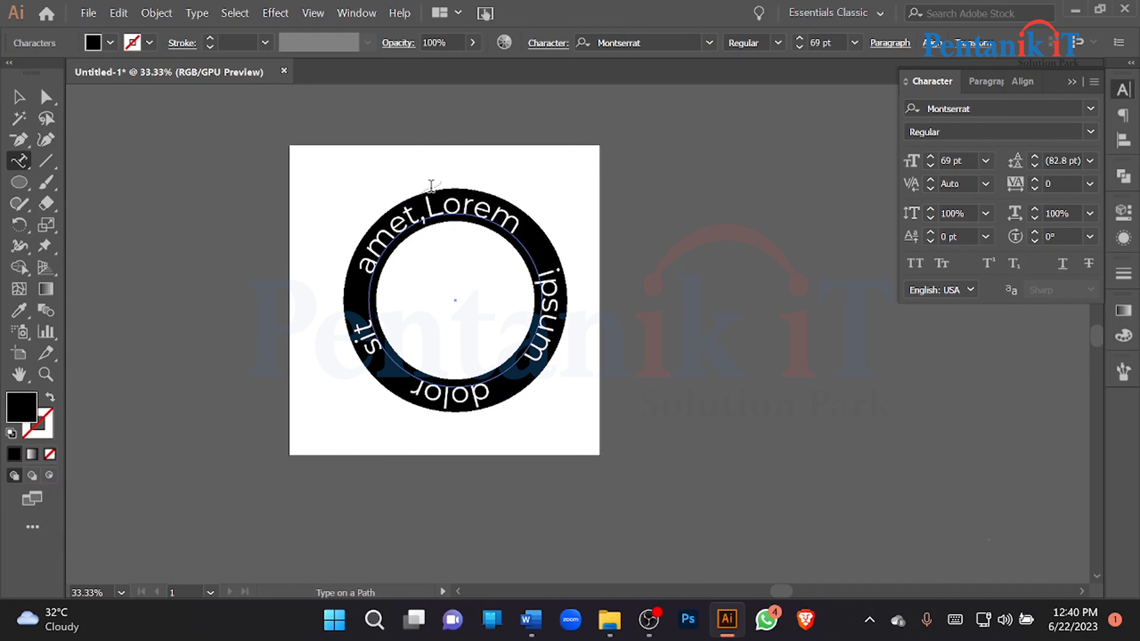
click(427, 206)
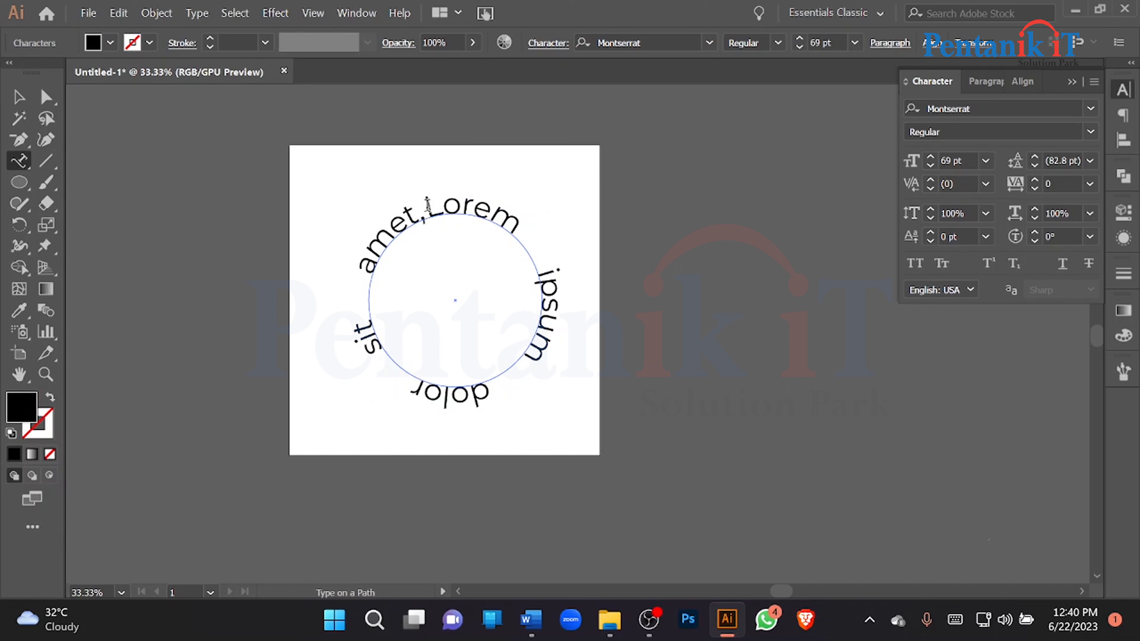
drag(427, 206, 965, 209)
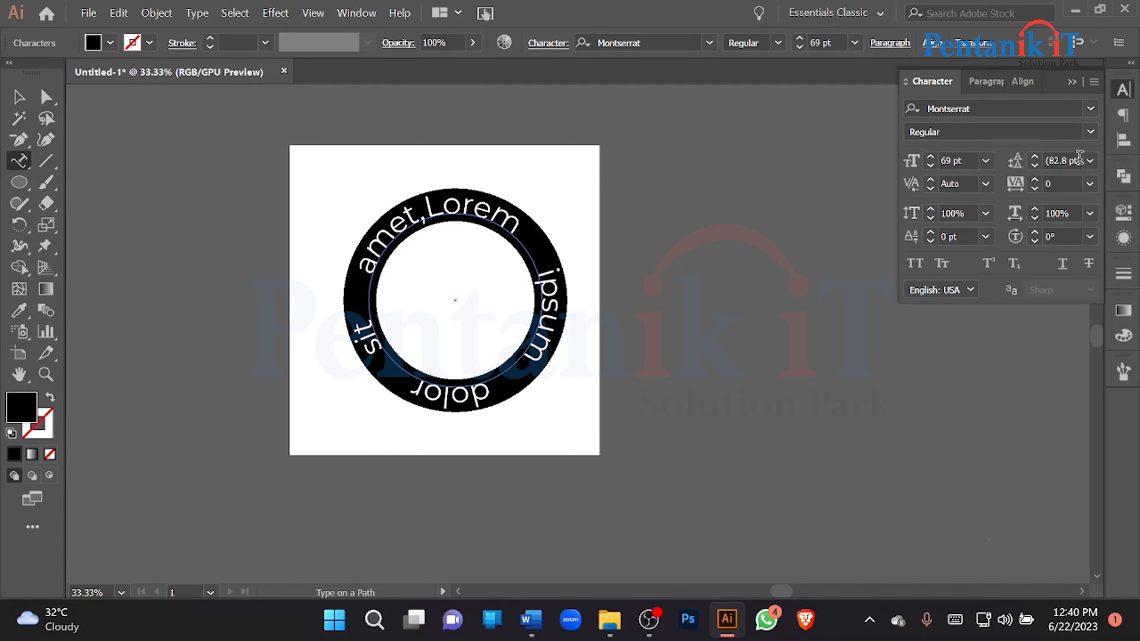
Set the circle text's leading to Auto and replace the placeholder text with "Schol"
click(1090, 160)
click(1057, 211)
text(Sch)
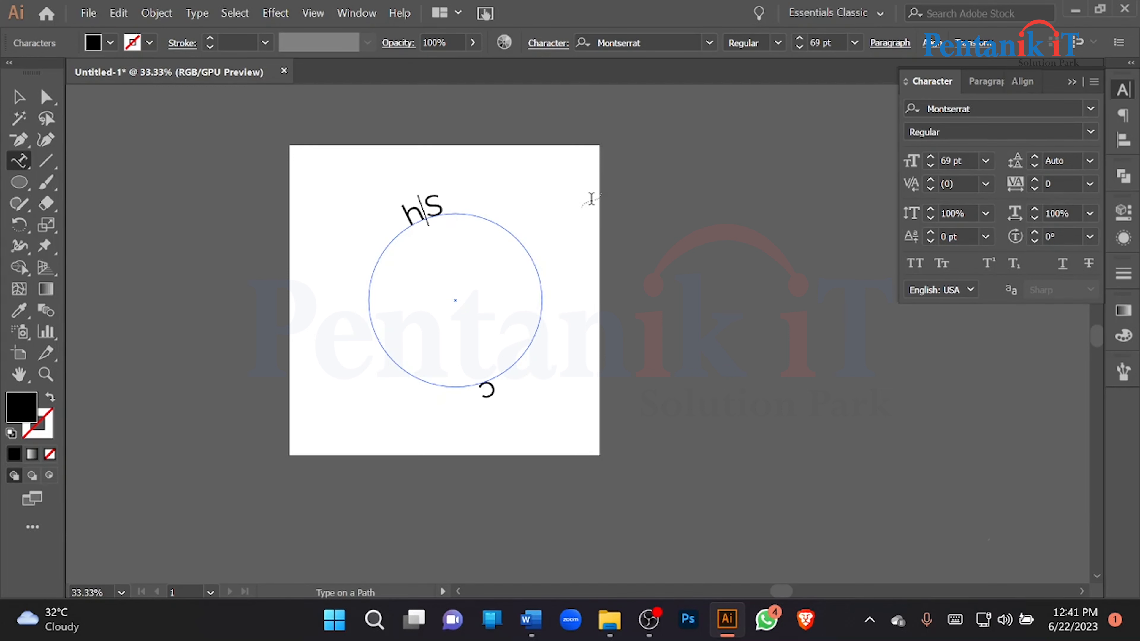
text(o)
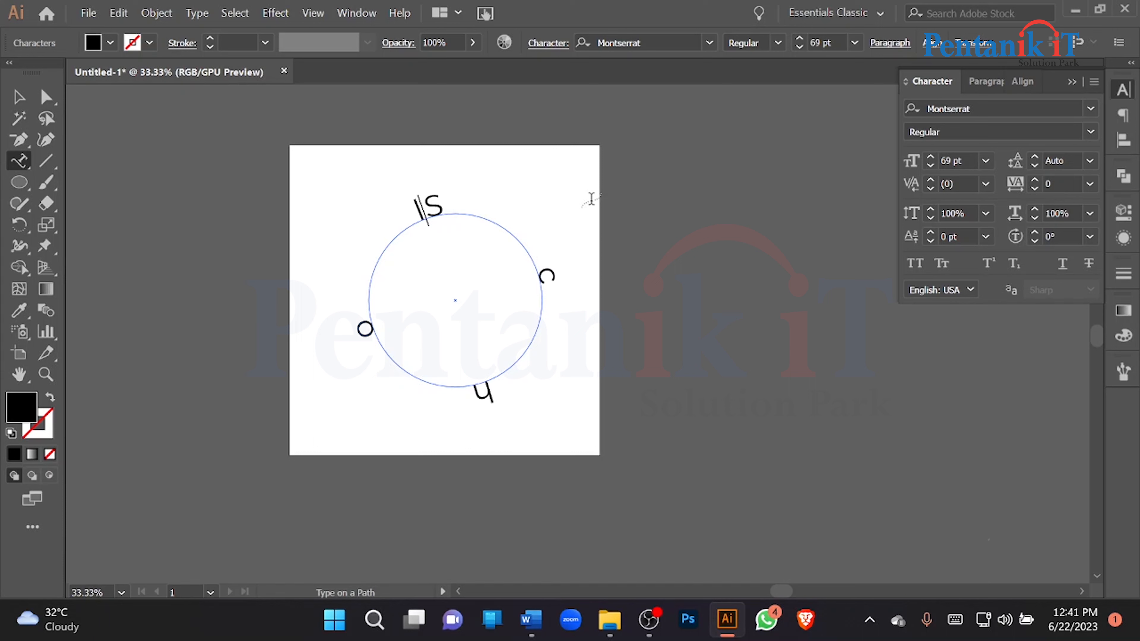
Set the kerning of the whole "Schol" circle text to 0 and its leading to 72 pt
key(ctrl+a)
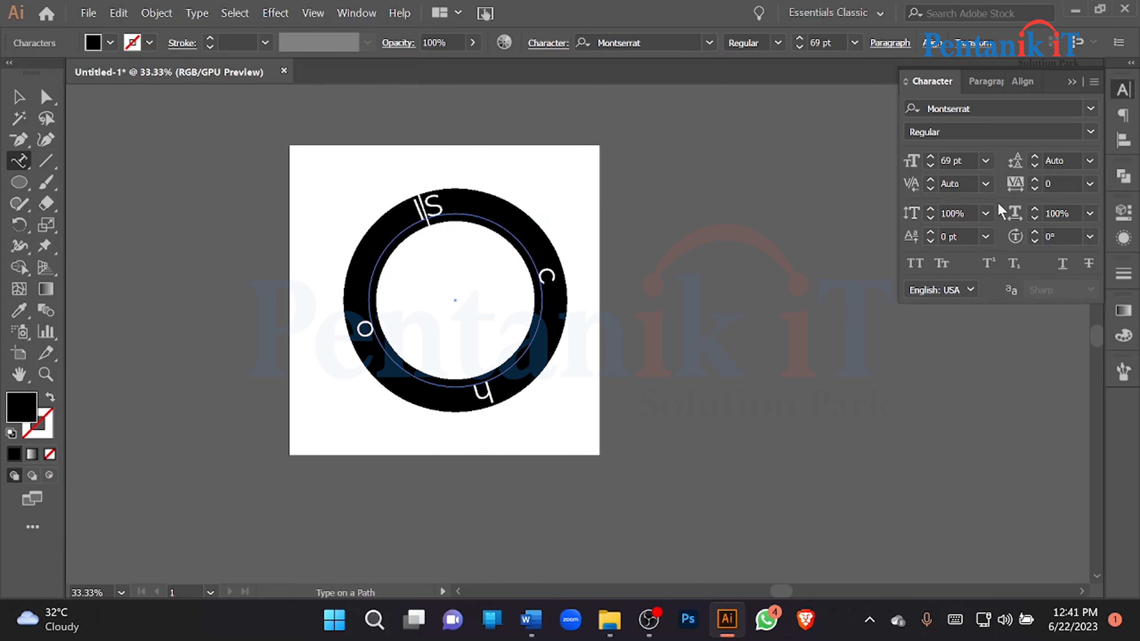
click(985, 184)
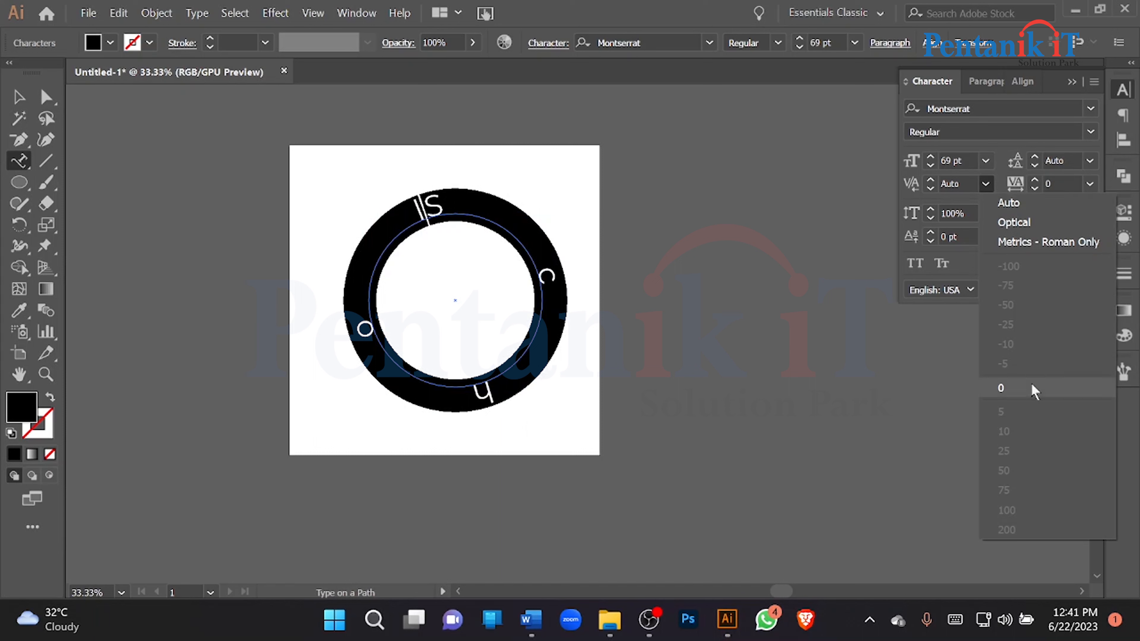
click(1033, 398)
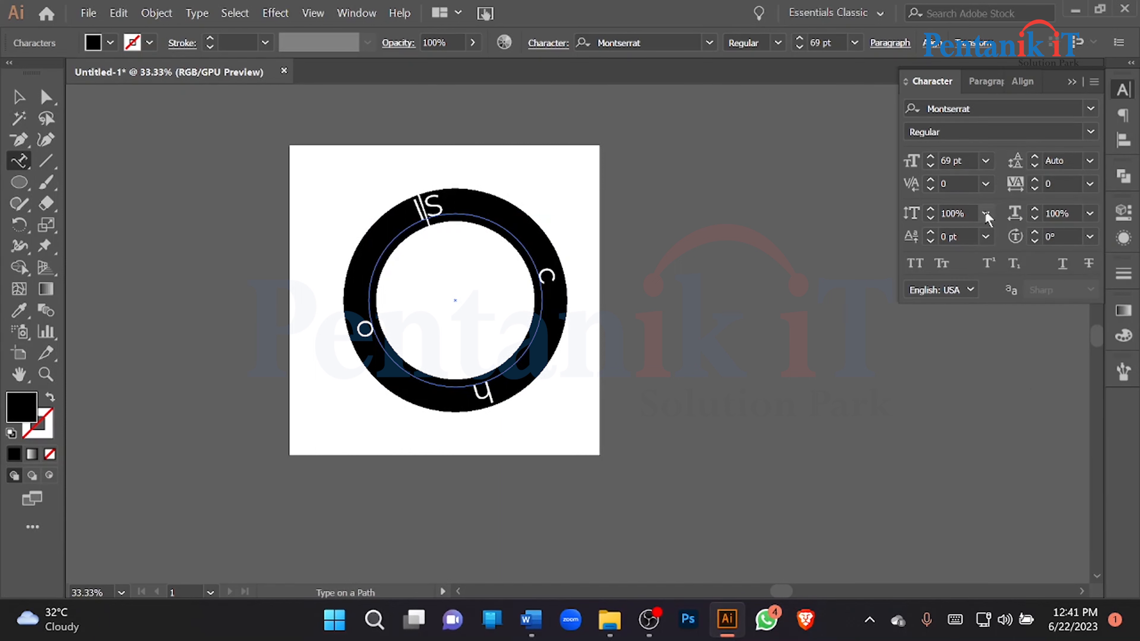
click(1090, 162)
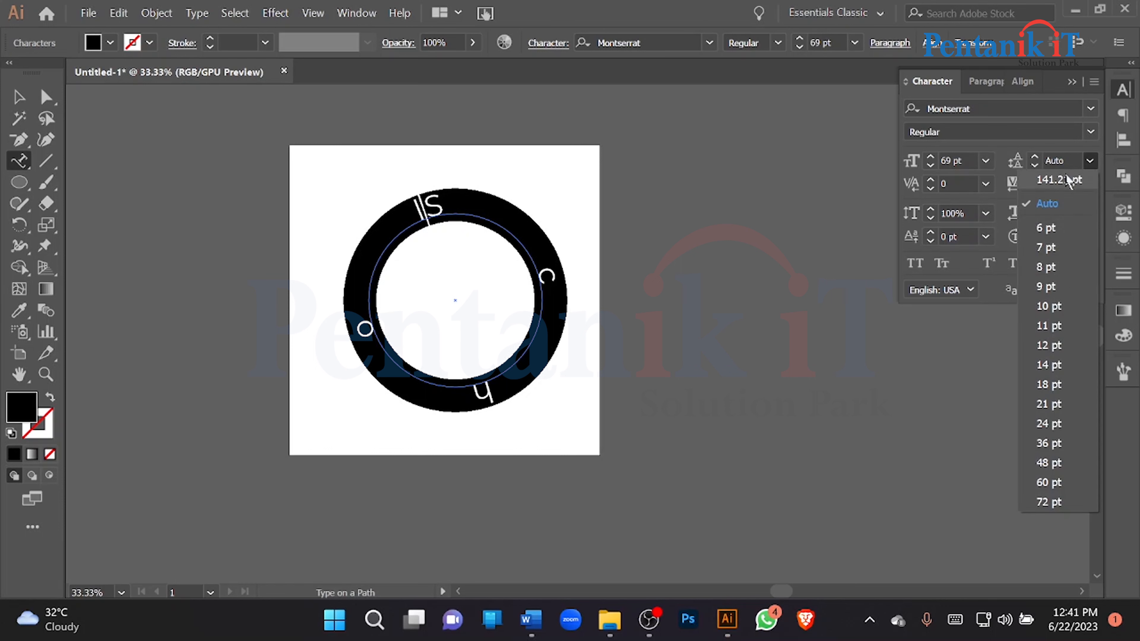
click(1059, 180)
click(1088, 162)
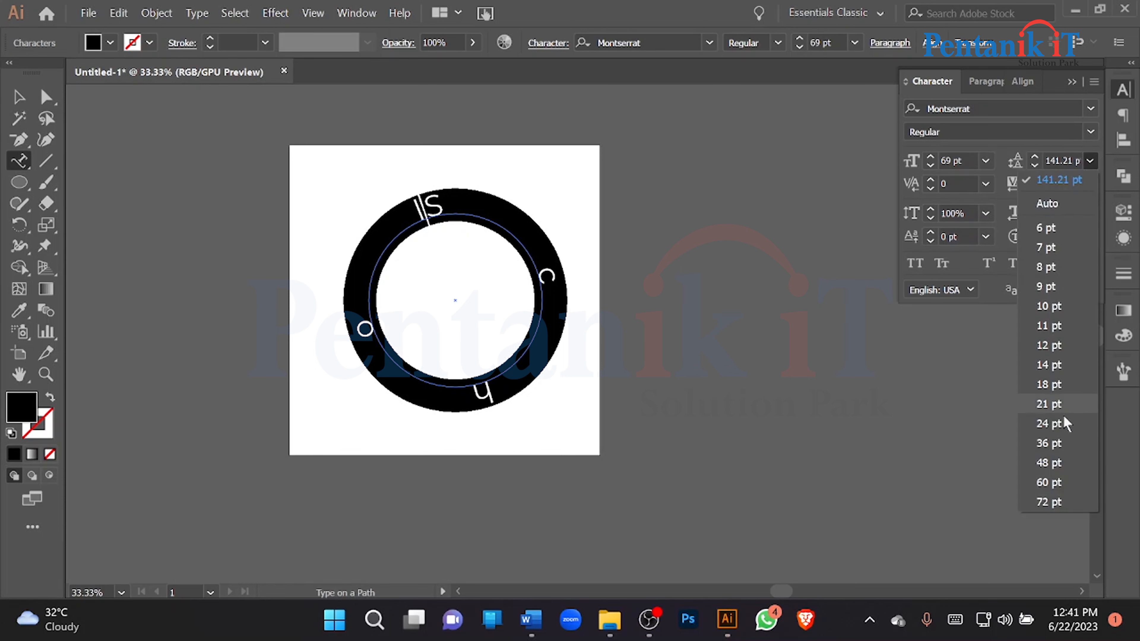
click(1045, 502)
Delete the circle text and replace Untitled-1 with a new document, discarding the old document's changes
click(19, 96)
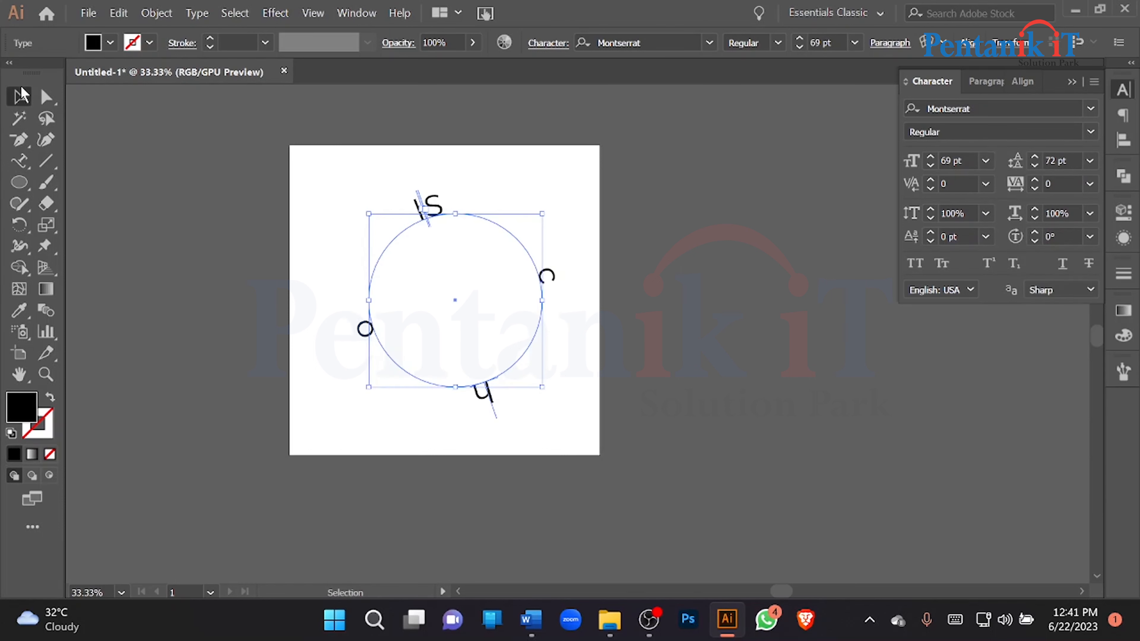
key(Delete)
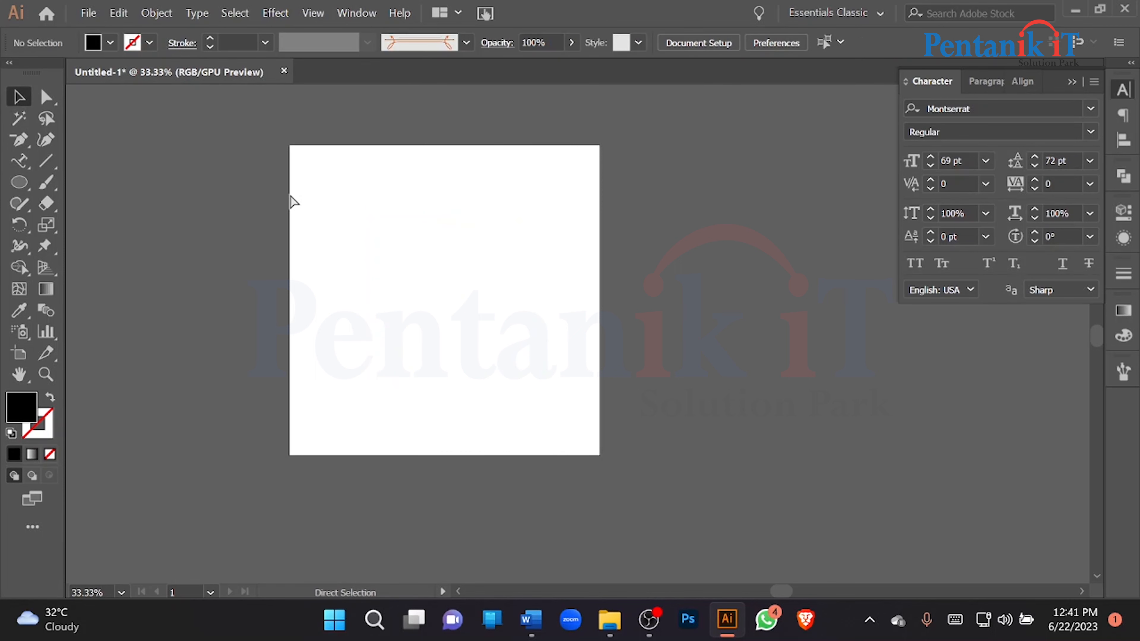
key(ctrl+n)
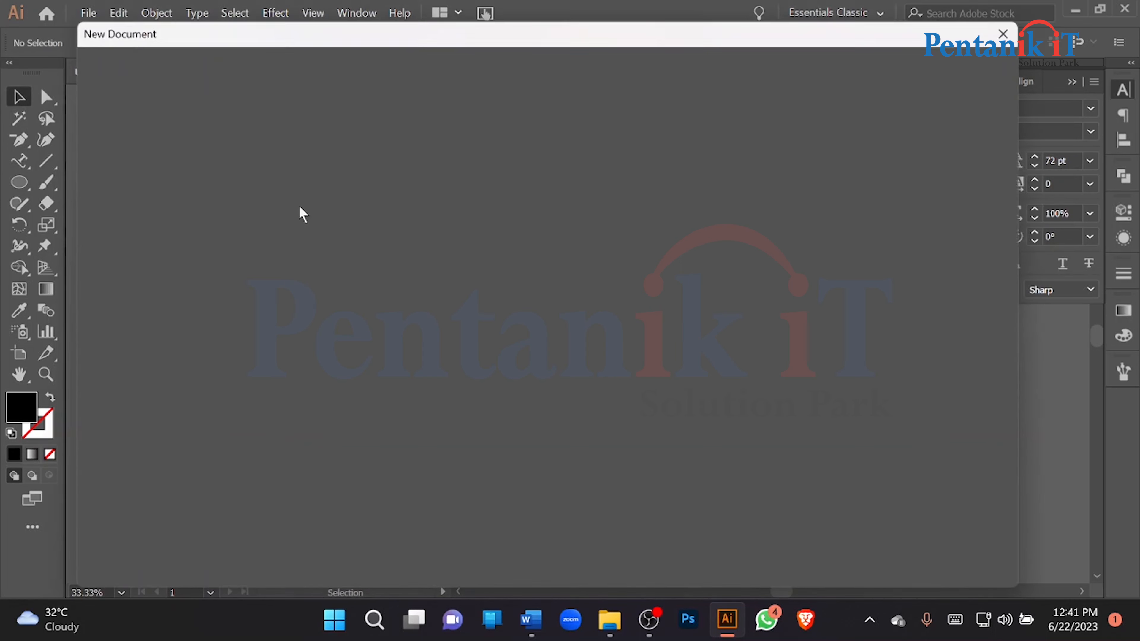
click(901, 566)
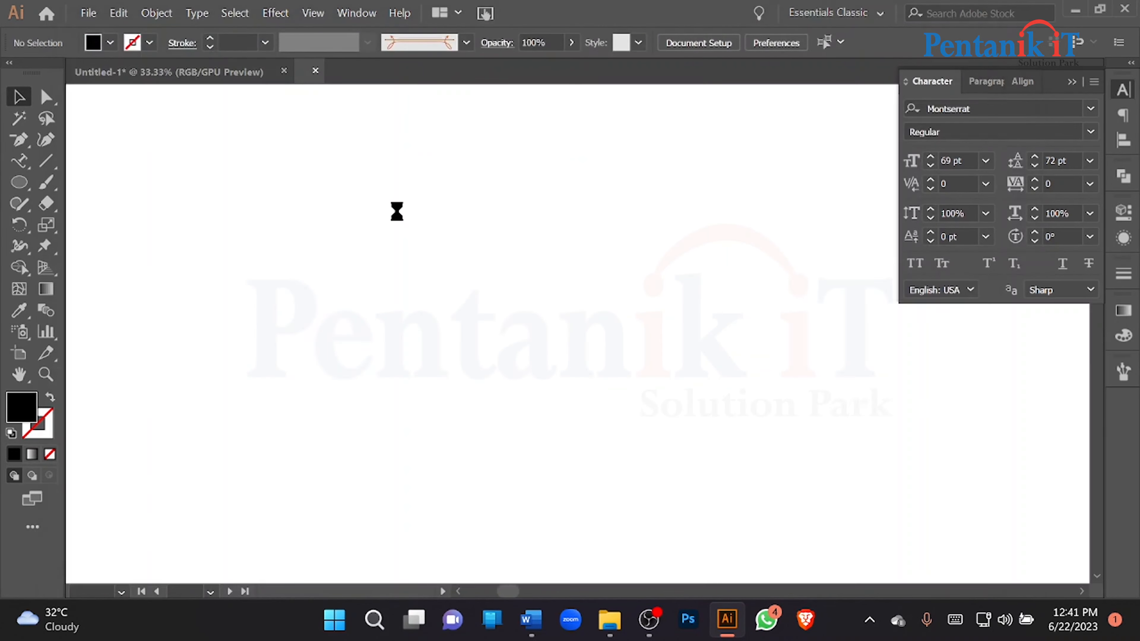
click(284, 71)
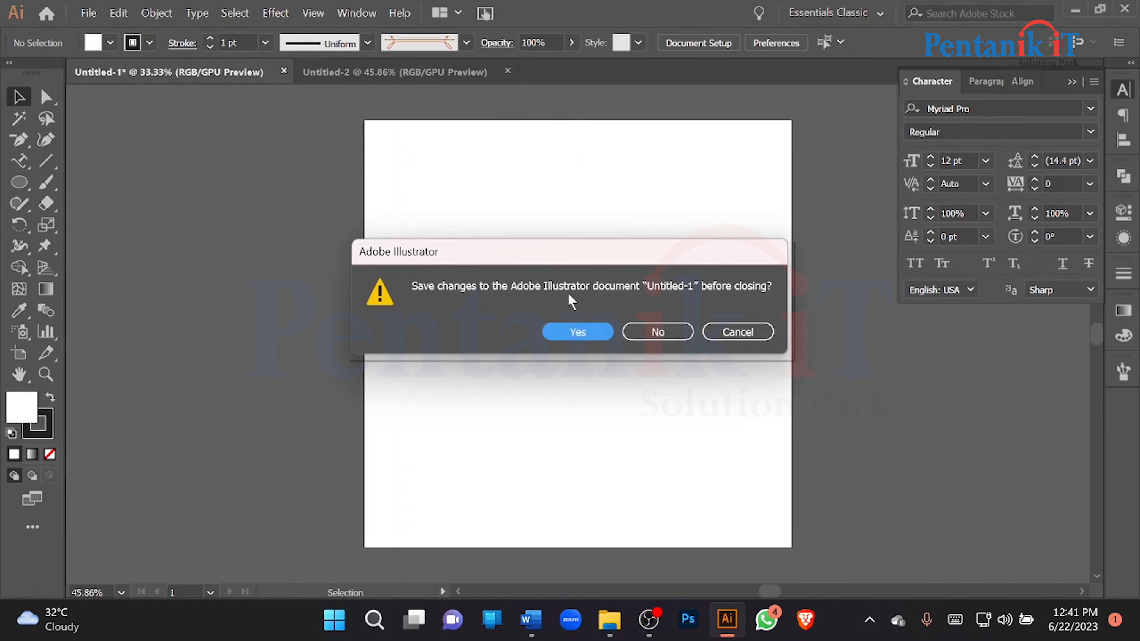
click(656, 335)
Draw a large circle near the centre of the new artboard and run "School Name" along its outline with the Type on a Path tool
click(18, 181)
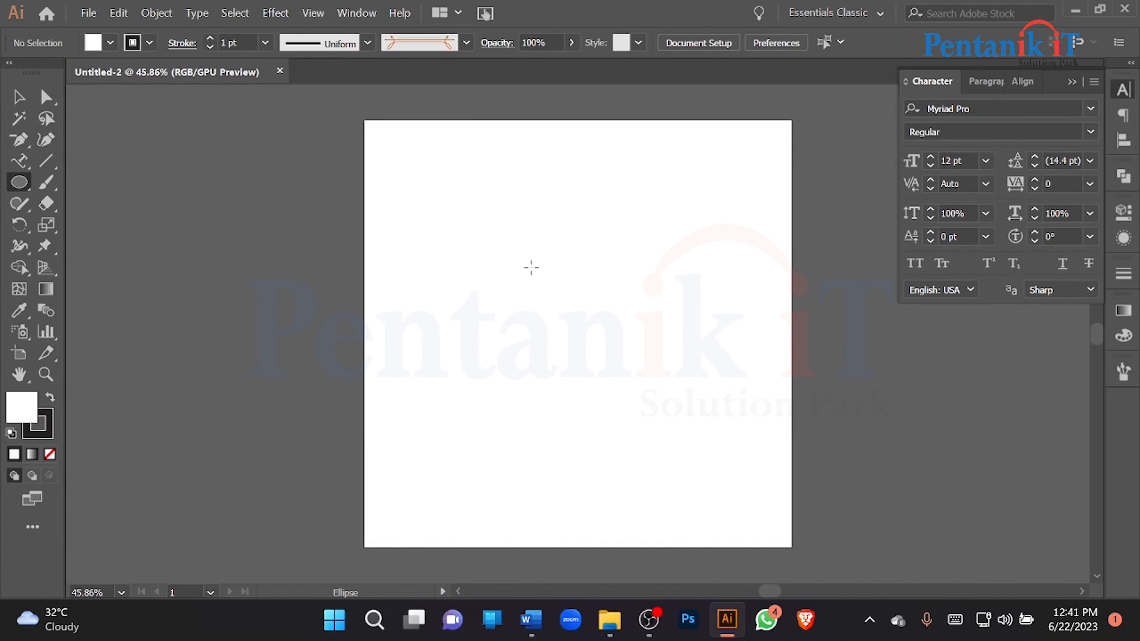
mouse_move(486, 232)
mouse_down()
mouse_move(675, 391)
mouse_move(740, 467)
mouse_move(715, 435)
mouse_up()
click(18, 161)
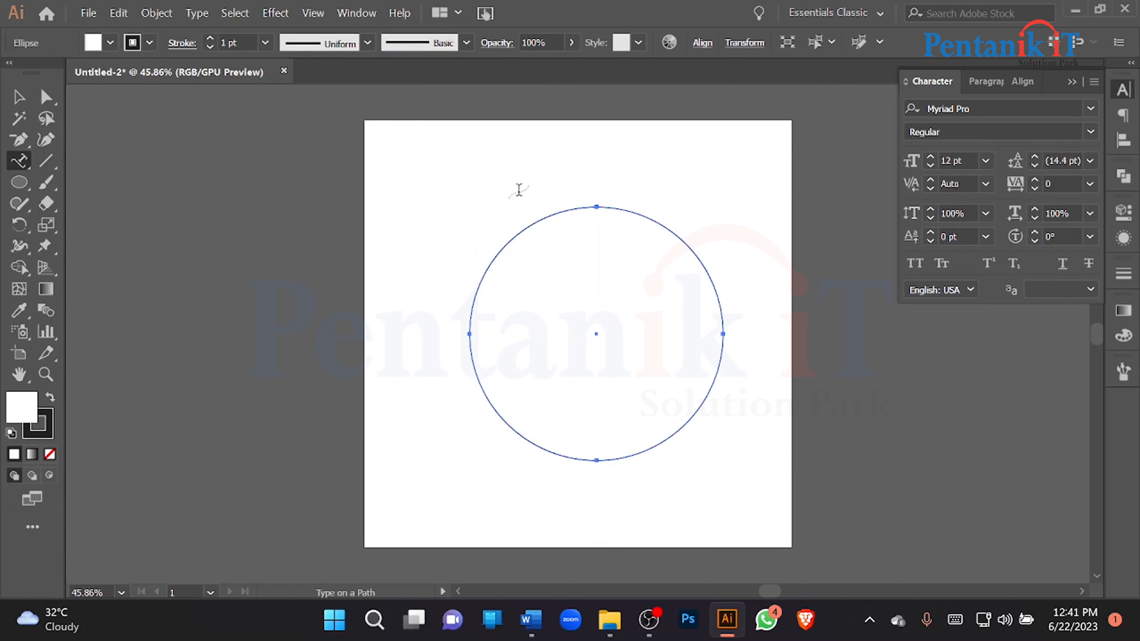
click(549, 215)
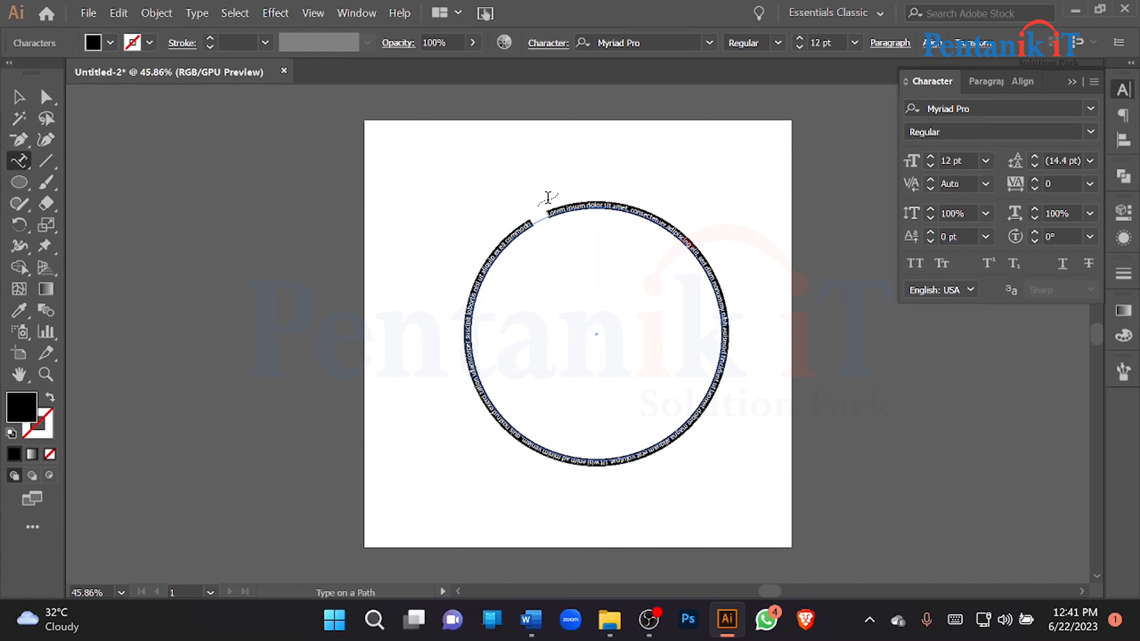
key(BackSpace)
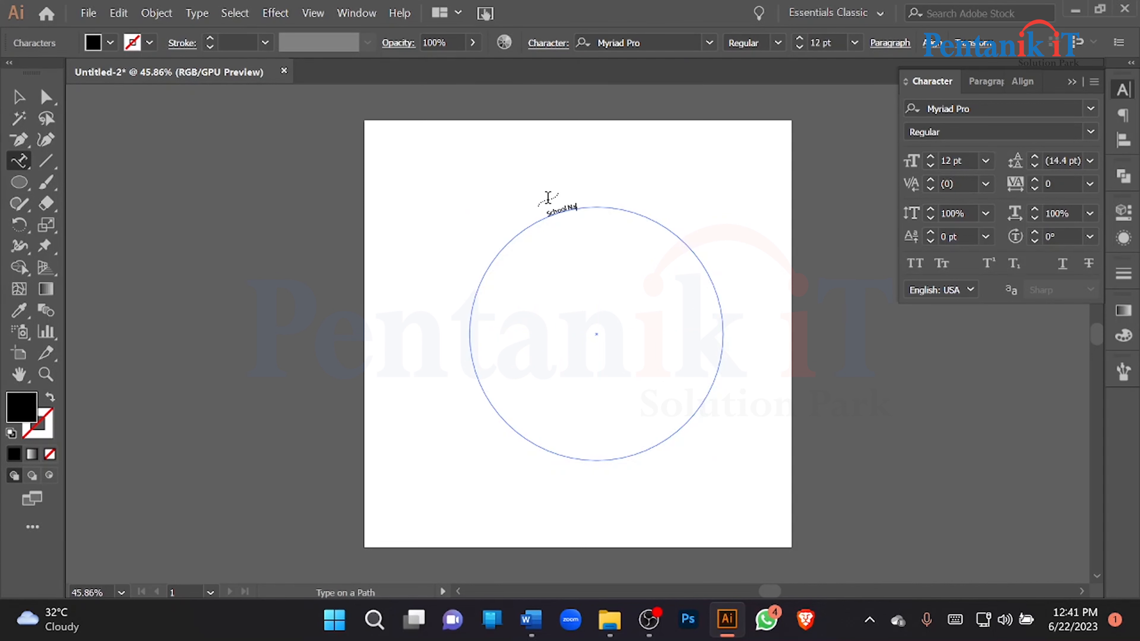
click(18, 96)
Set the "School Name" circle text to 51 pt in Montserrat Bold
click(965, 161)
scroll(967, 161, up, 20)
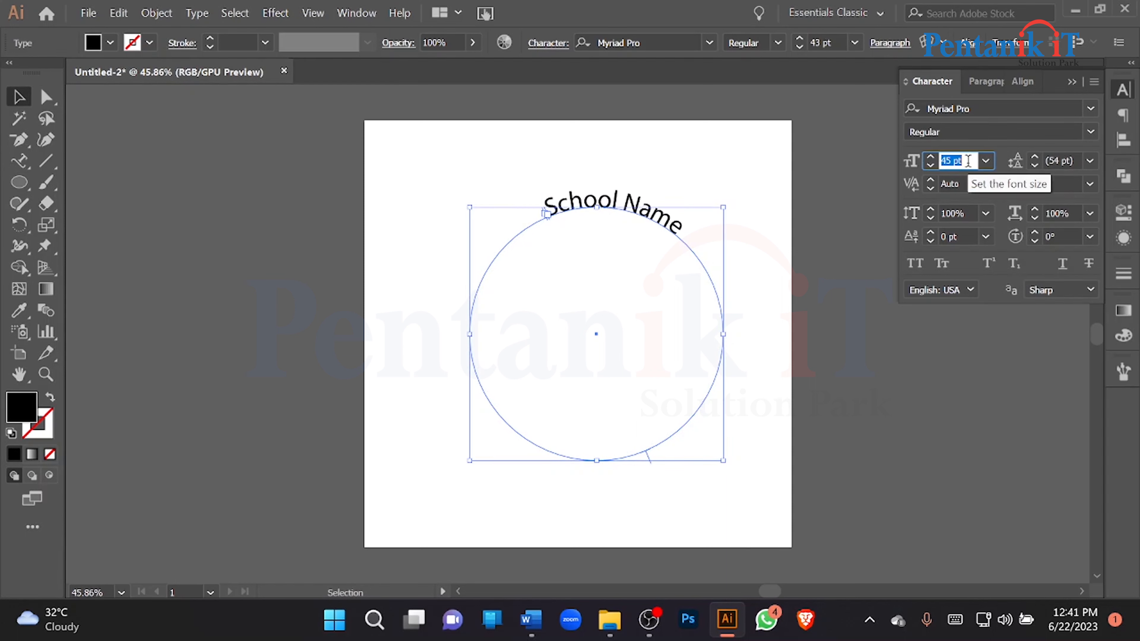
scroll(967, 160, up, 8)
click(1091, 132)
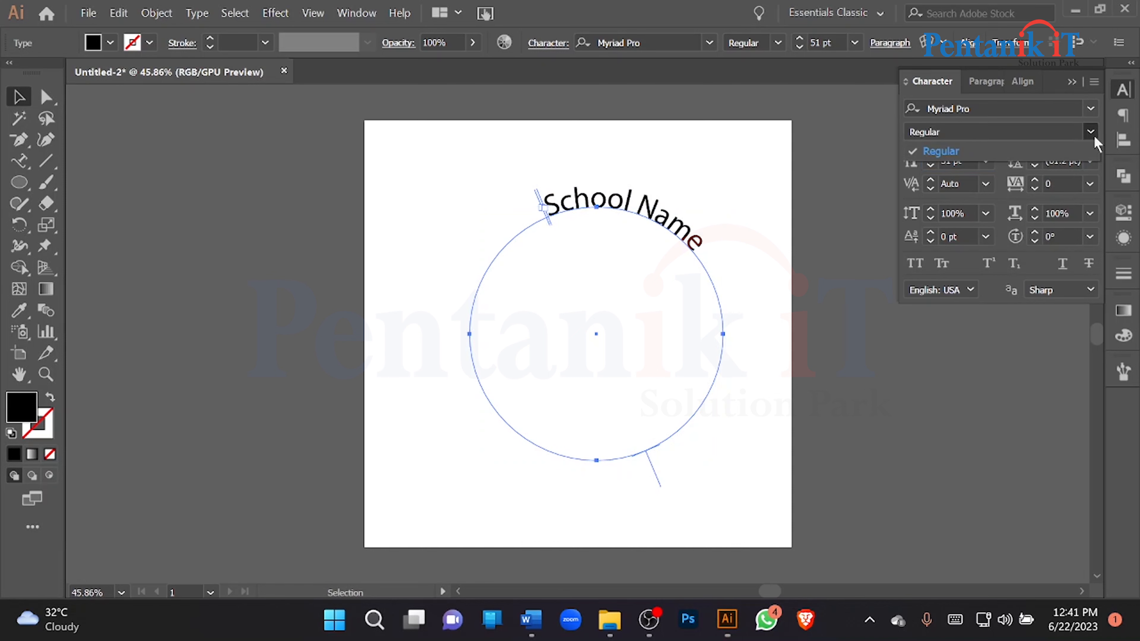
click(1077, 109)
click(1078, 109)
text(mont)
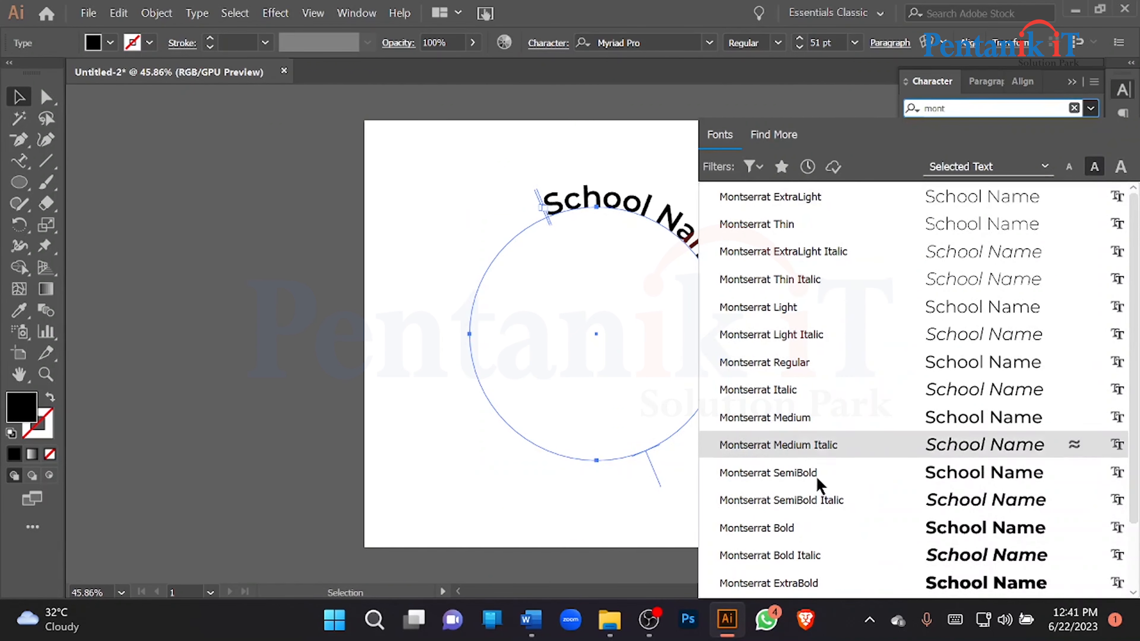
click(765, 527)
click(771, 232)
Slide the "School Name" text along the circle so it sits centred over the top, on the outside
drag(771, 222, 582, 310)
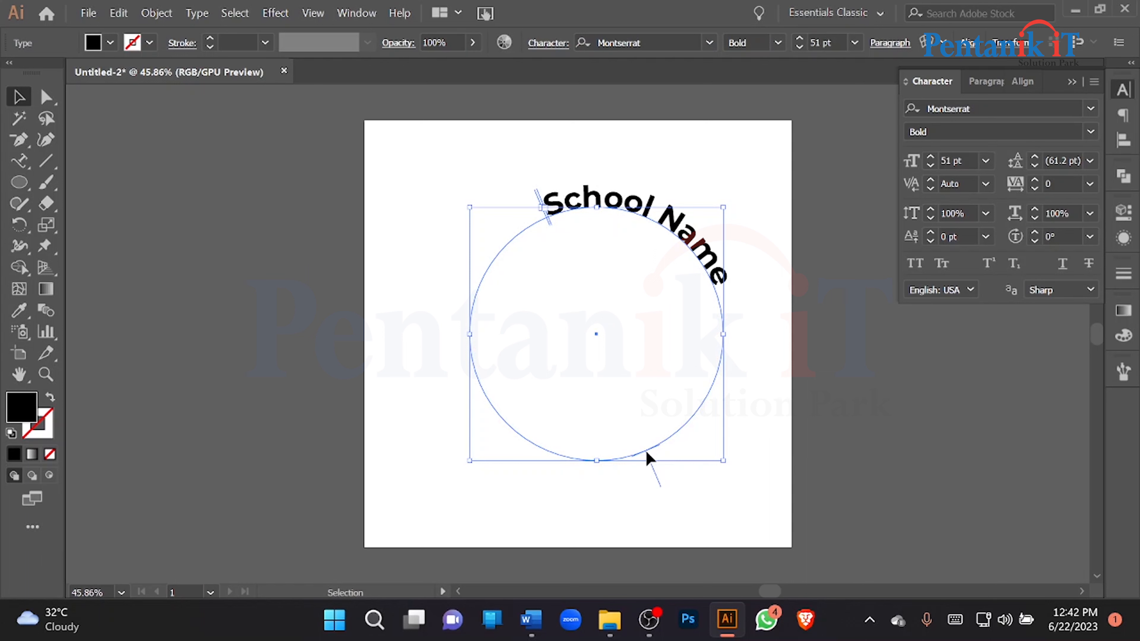
drag(657, 484, 554, 402)
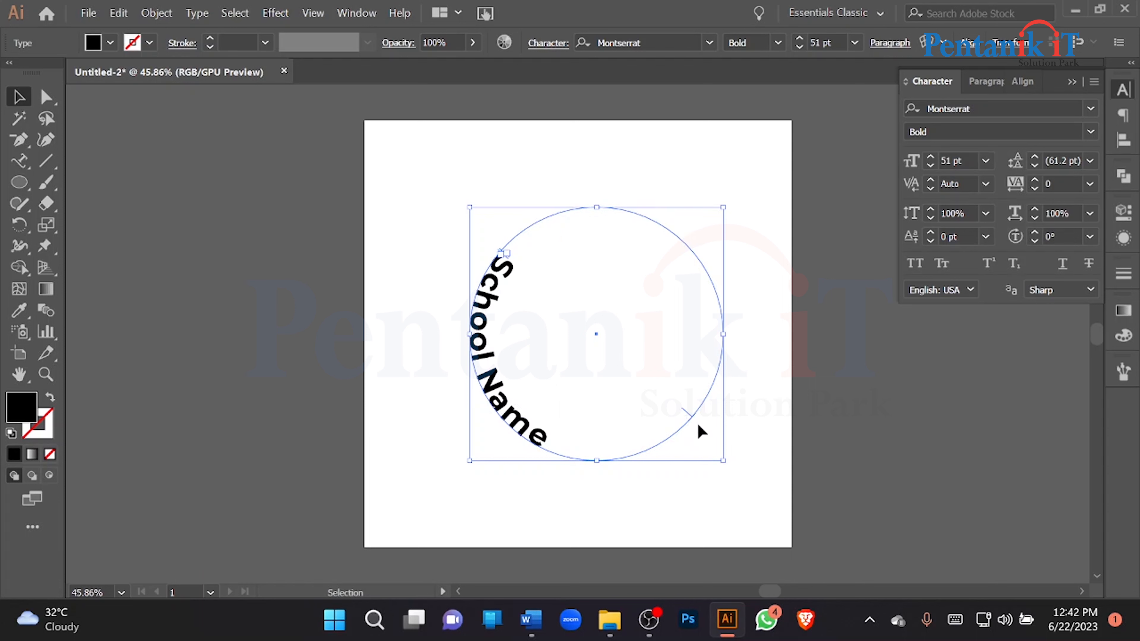
drag(687, 412, 788, 484)
key(a)
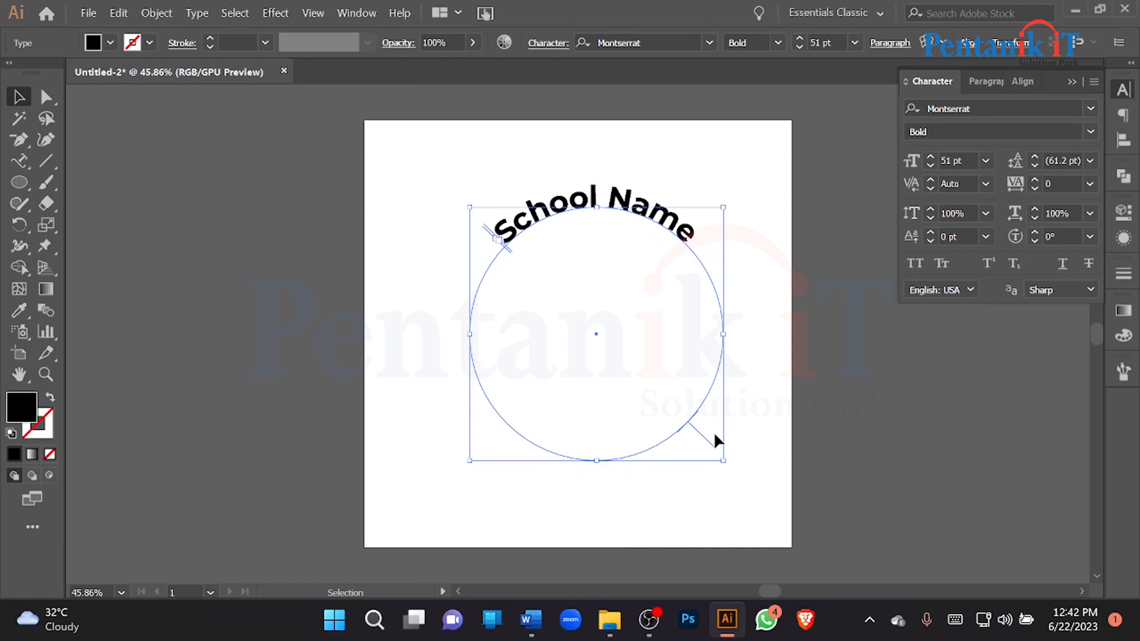
Place a copy of the circle text around the bottom of the circle and replace its wording with "Primary School"
drag(726, 199, 507, 464)
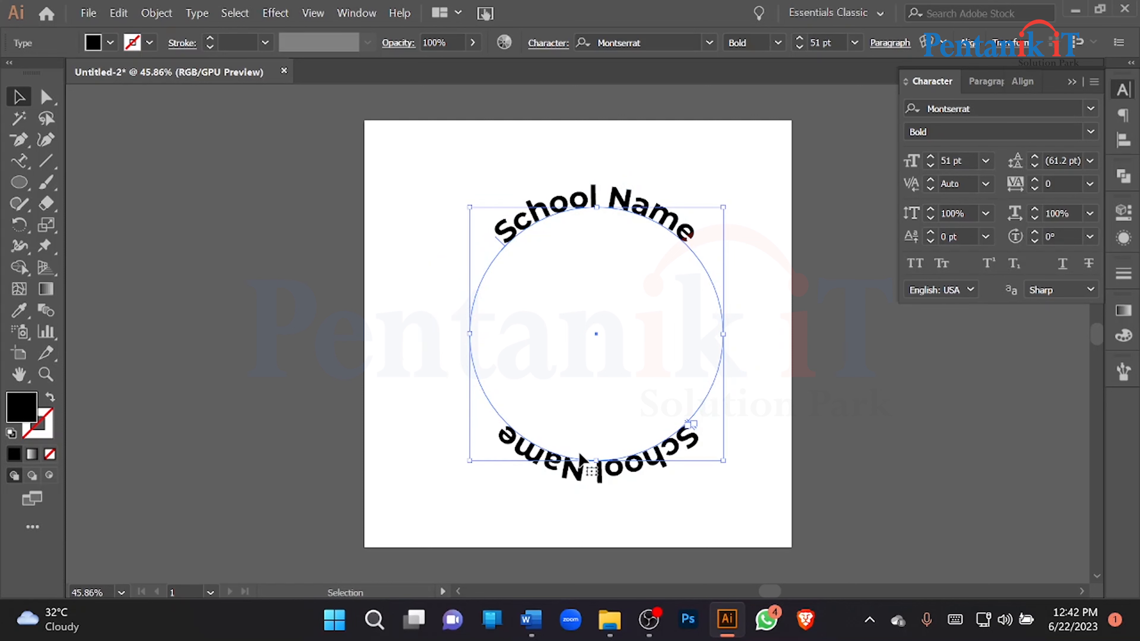
key(t)
triple_click(606, 475)
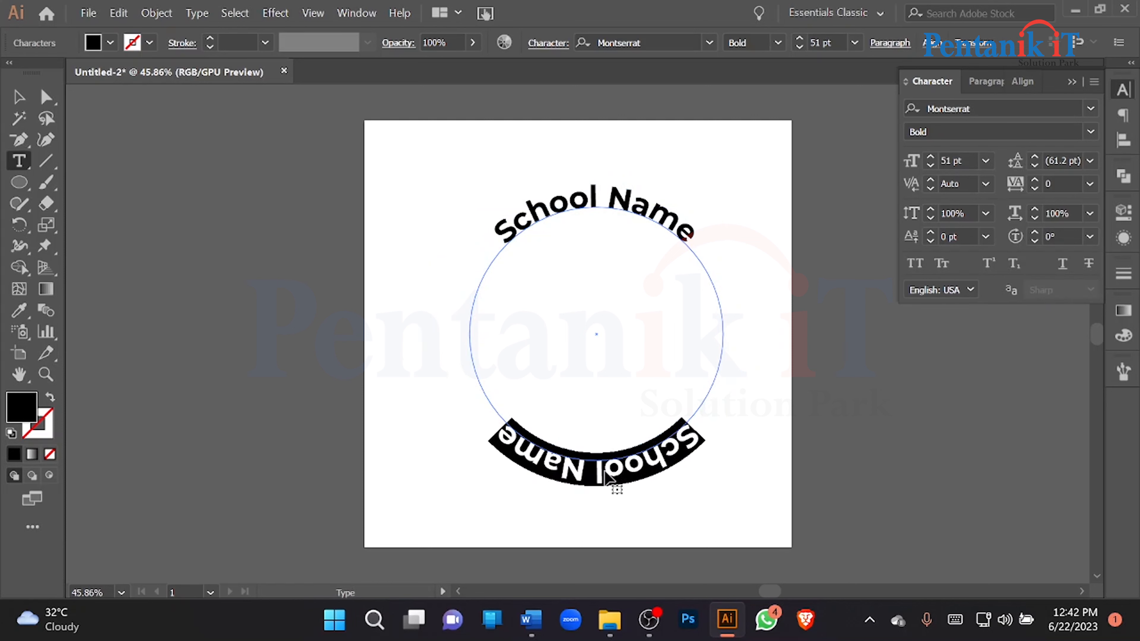
text(P)
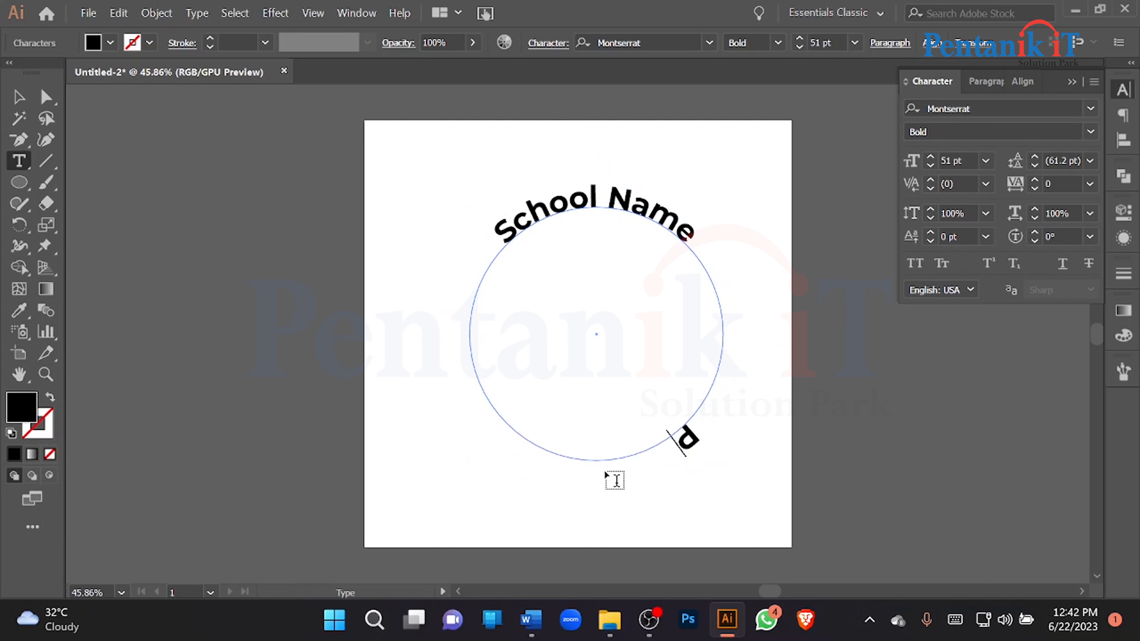
text(rimary School)
click(18, 96)
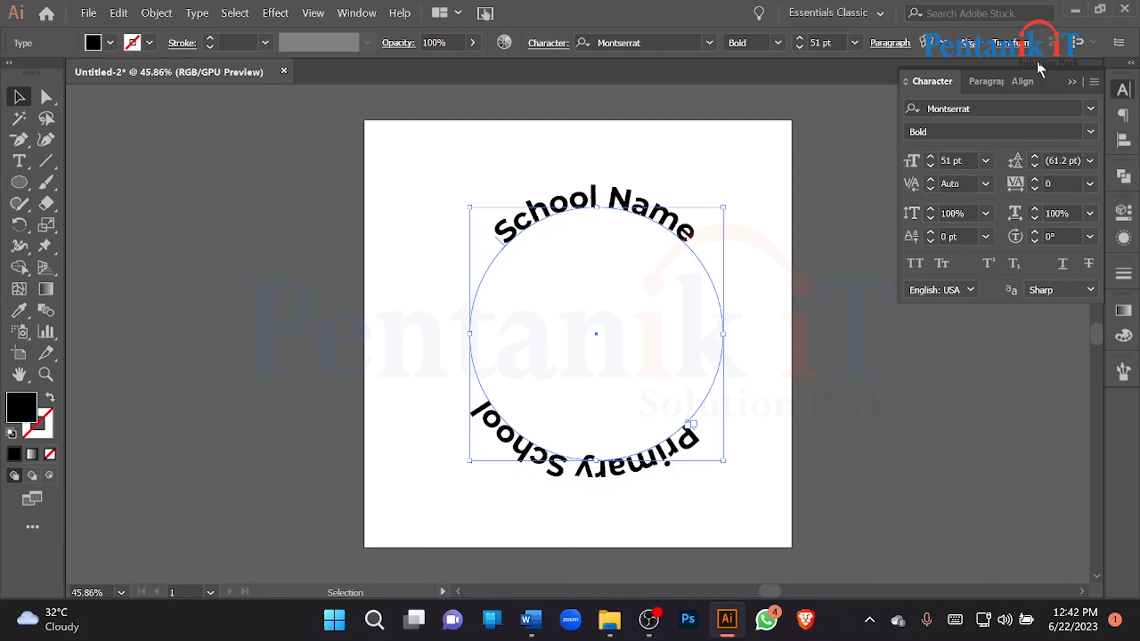
Change the "Primary School" text to the Light style and reduce its size to 26 pt
click(1090, 132)
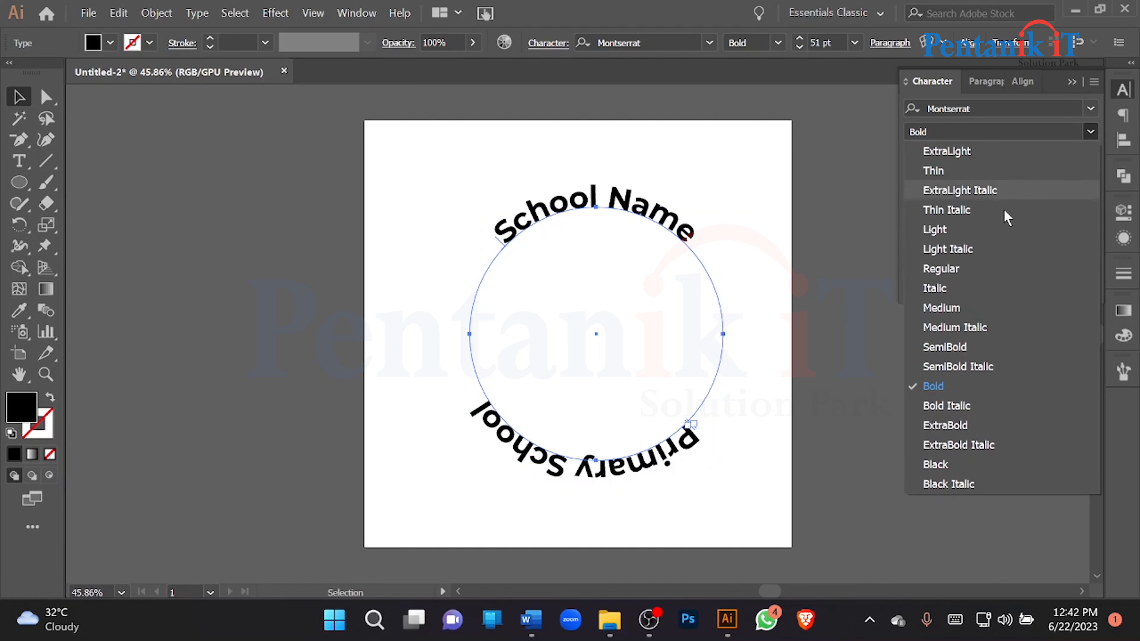
click(963, 230)
click(971, 161)
scroll(970, 161, down, 18)
scroll(971, 161, down, 7)
Centre-align the "Primary School" text and move it to the bottom inside of the circle so it reads upright
click(983, 81)
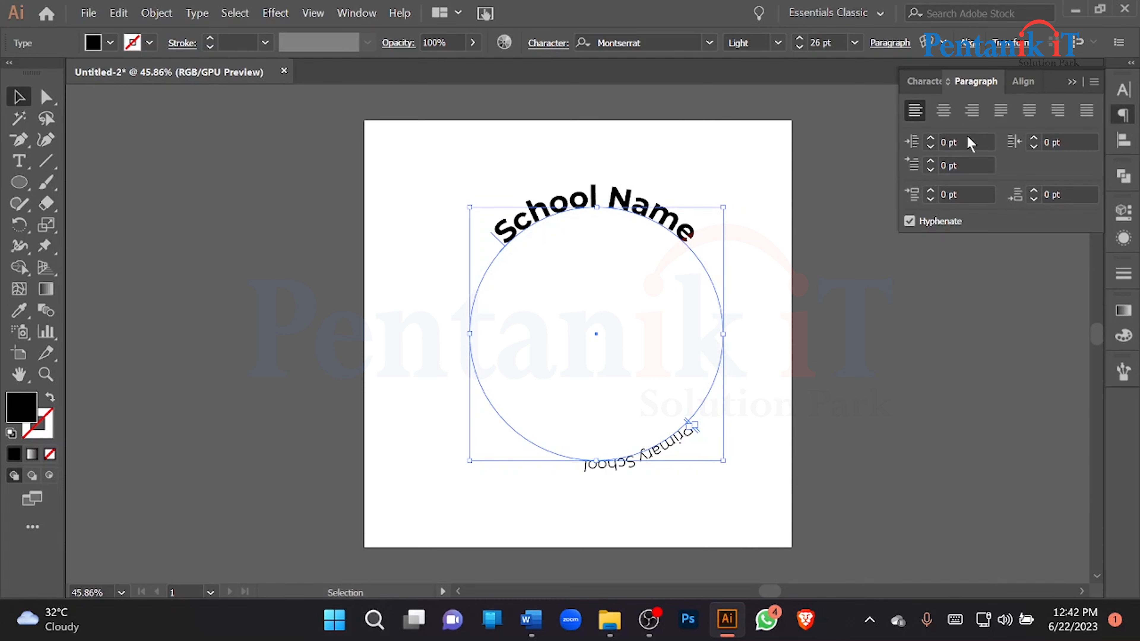
click(943, 110)
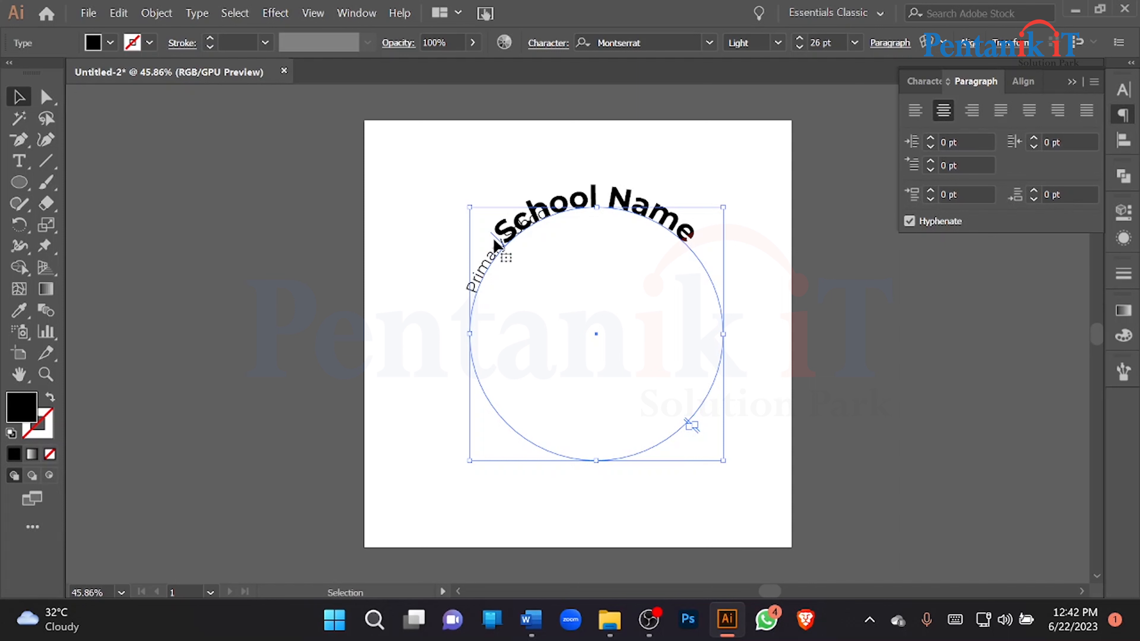
drag(498, 243, 591, 443)
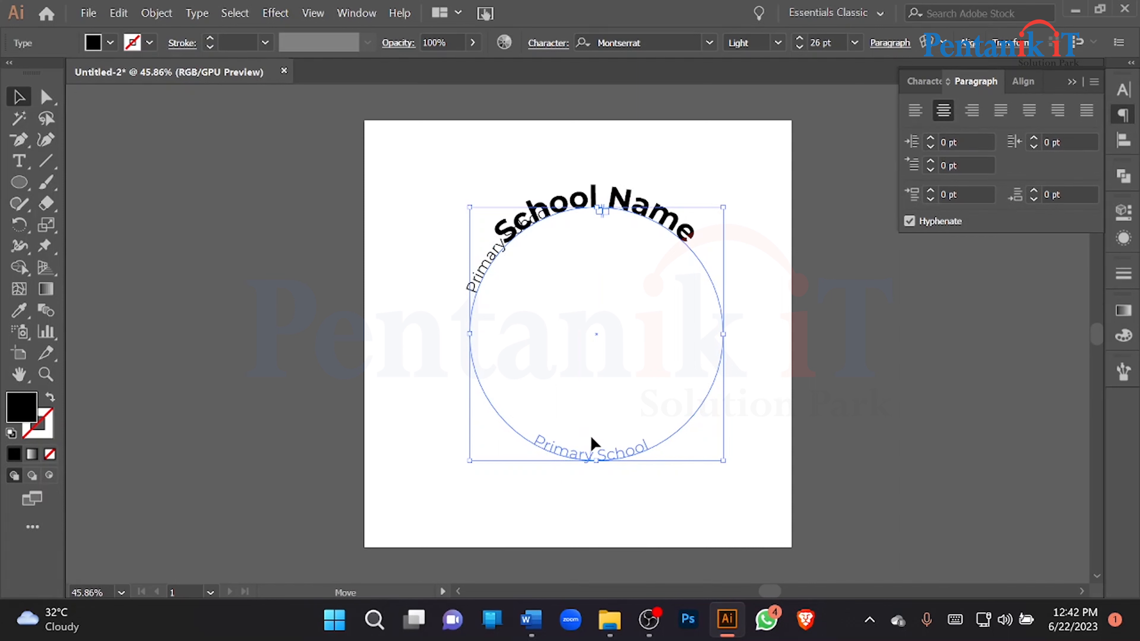
click(389, 437)
key(ctrl+minus)
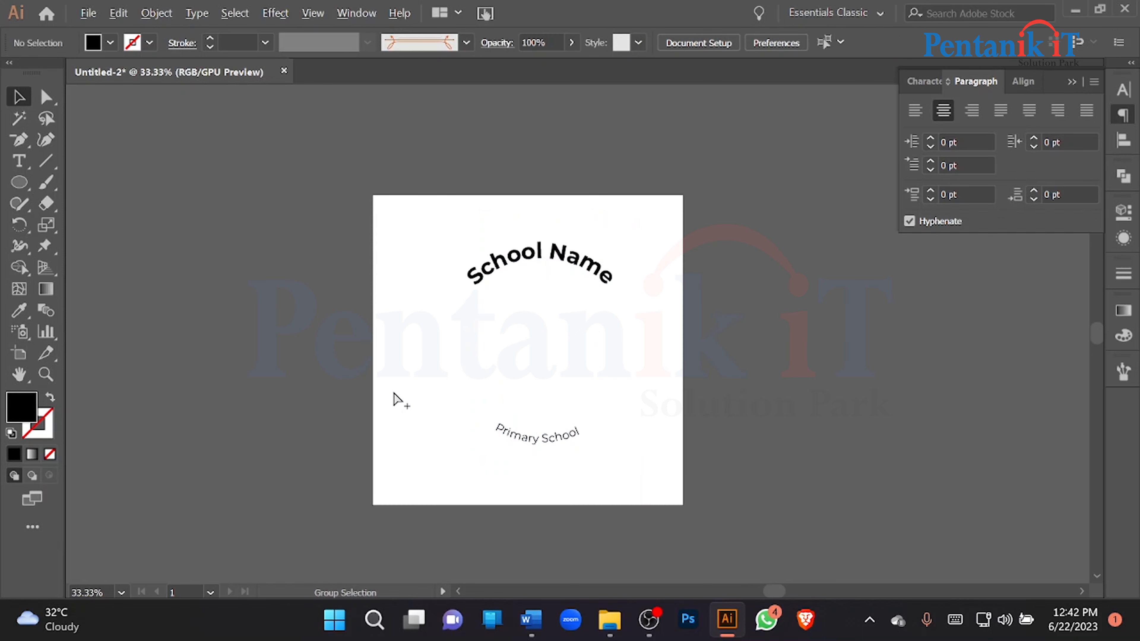
drag(404, 389, 363, 366)
Add the horizontal point text "estd 2023" inside the circle
key(t)
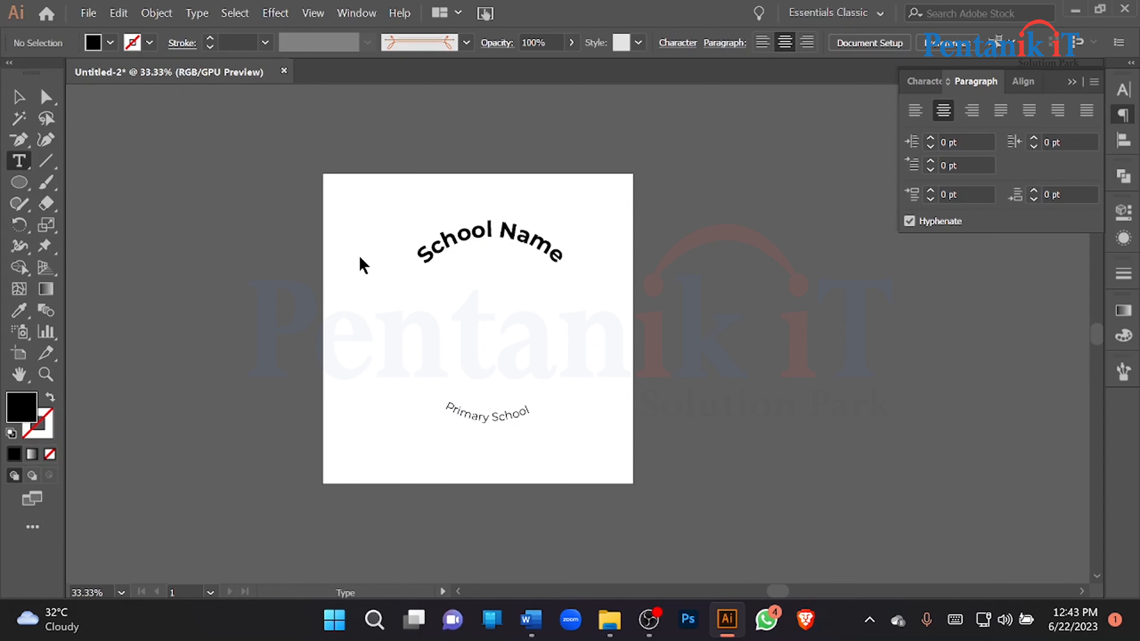
click(449, 339)
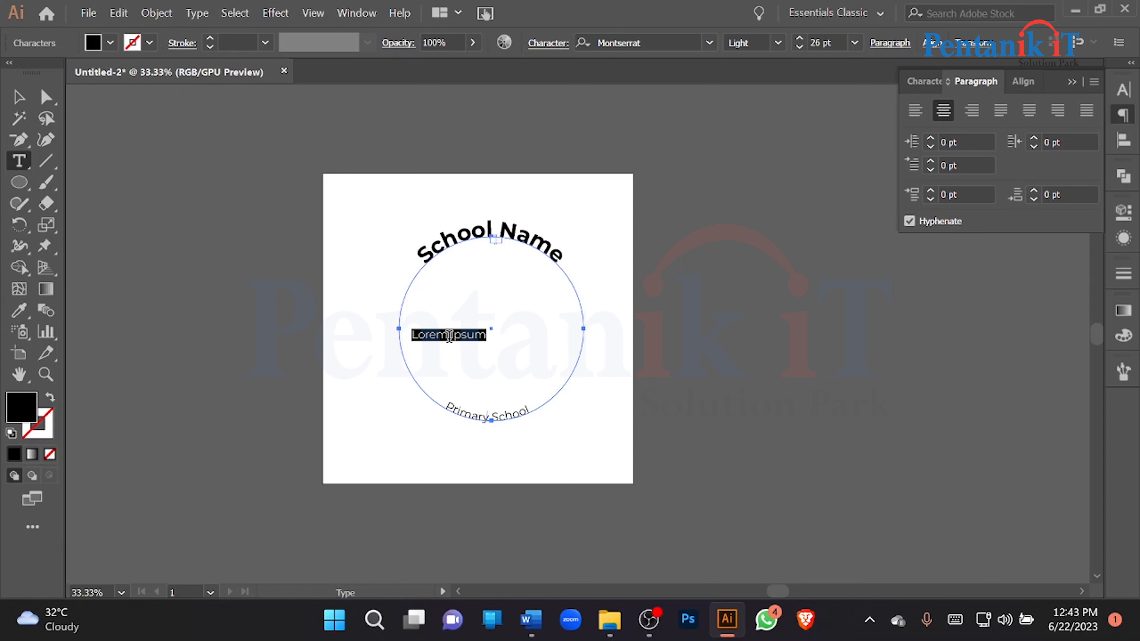
key(BackSpace)
text(estd 2023)
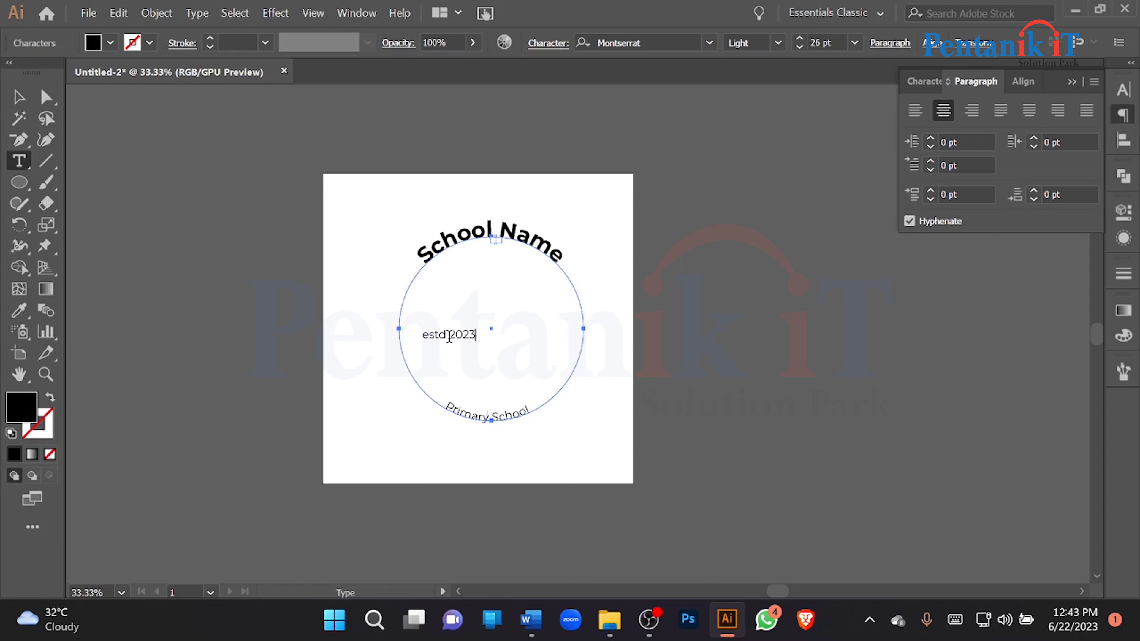
click(19, 97)
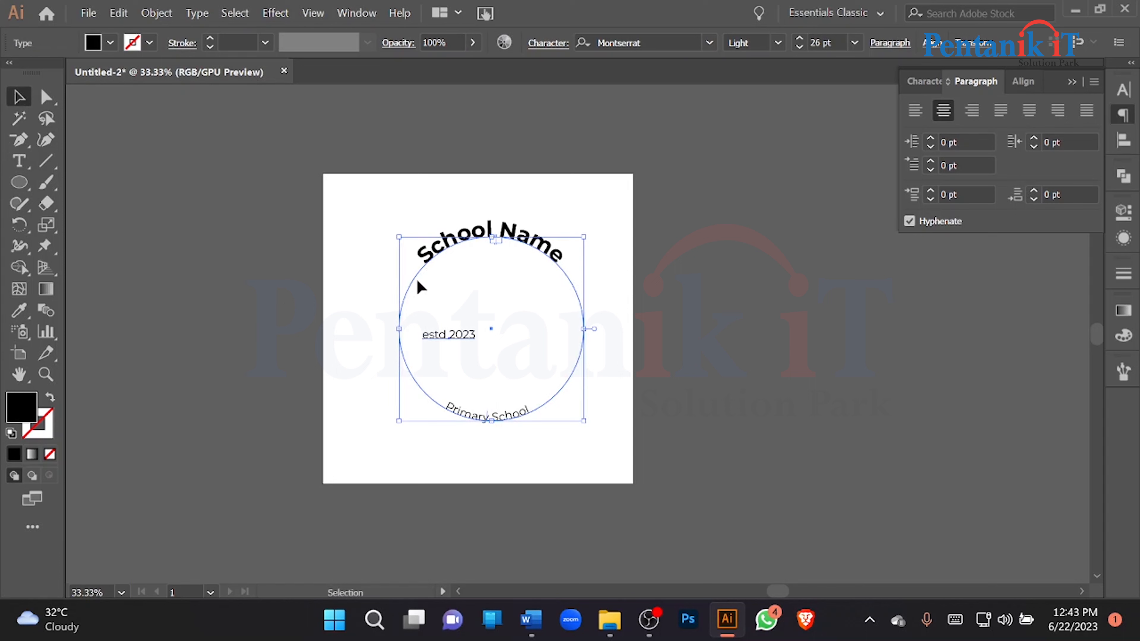
Align the "estd 2023" text and the circle text to their common horizontal centre
shift+click(493, 236)
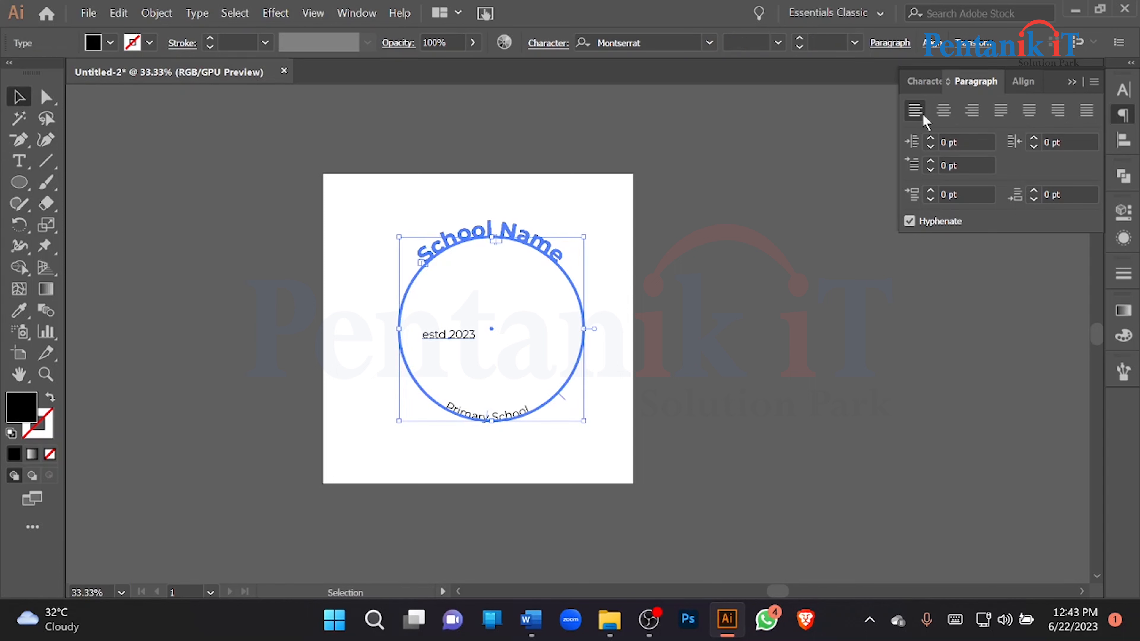
click(1028, 82)
click(947, 129)
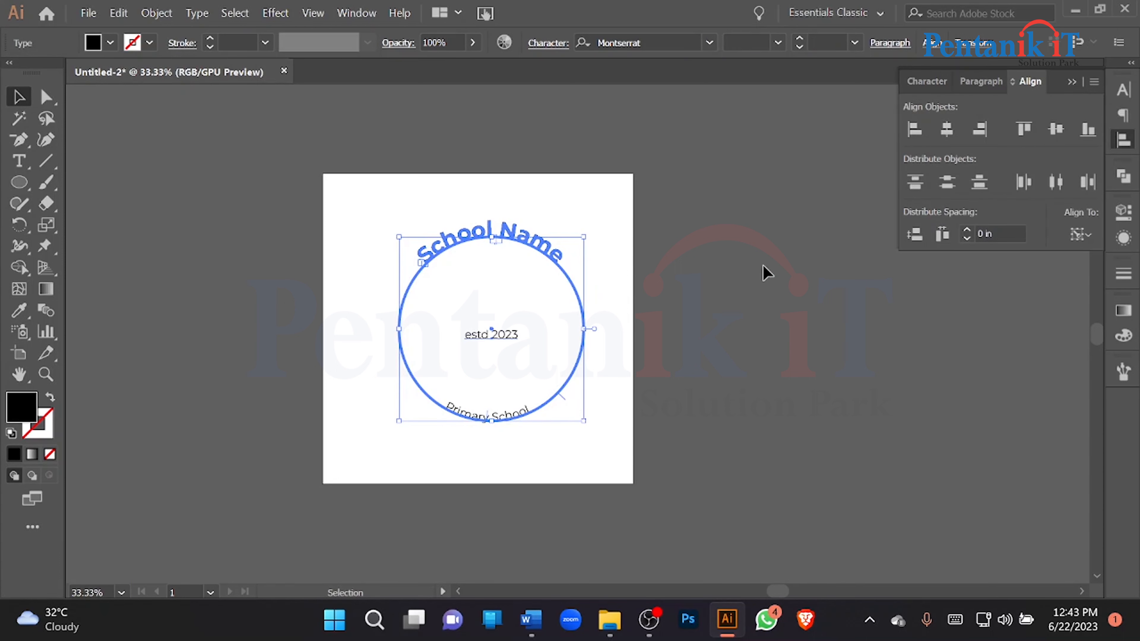
click(767, 272)
Capitalise the first letter of the middle text so it reads "Estd 2023"
double_click(491, 336)
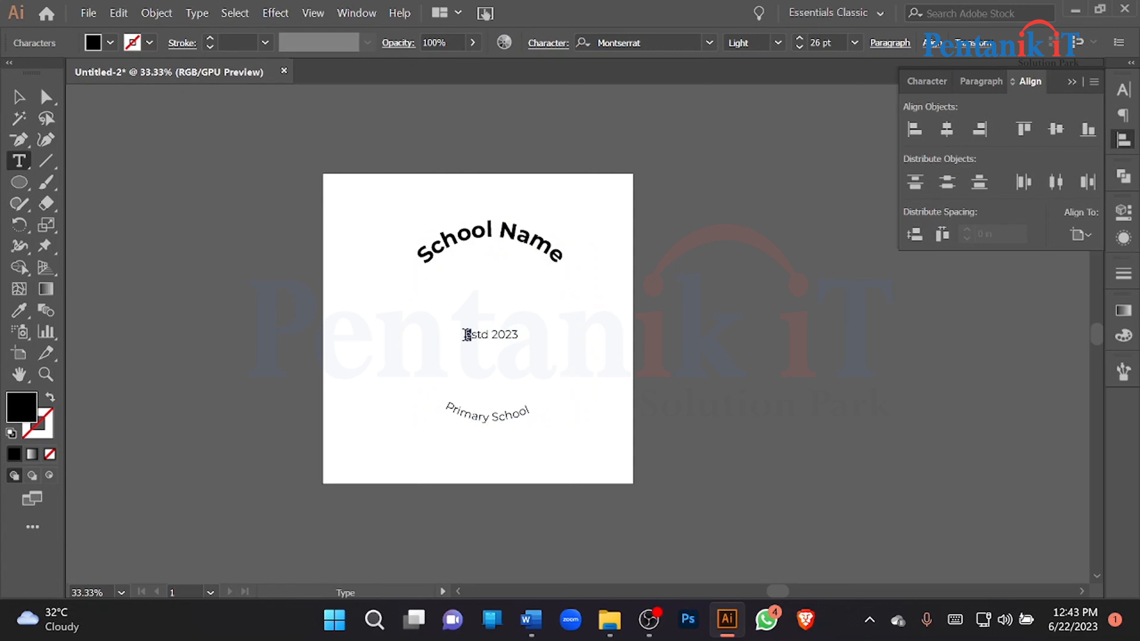
text(E)
click(19, 96)
click(207, 176)
Select both circle texts and the "Estd 2023" text and delete them from the artboard
right_click(24, 167)
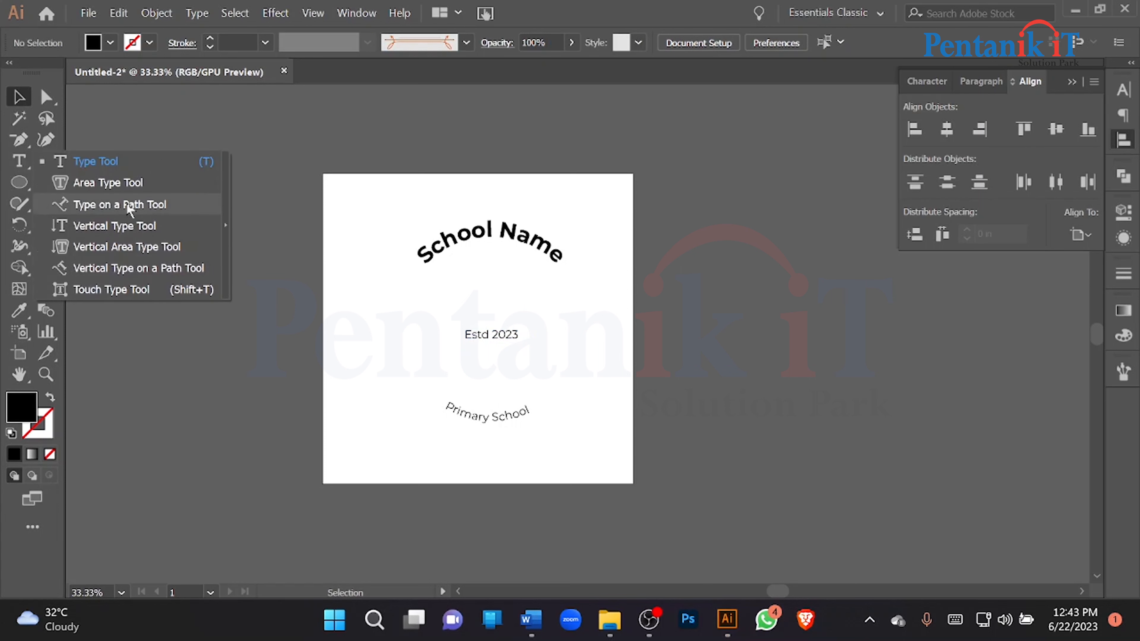
click(362, 112)
drag(332, 148, 630, 458)
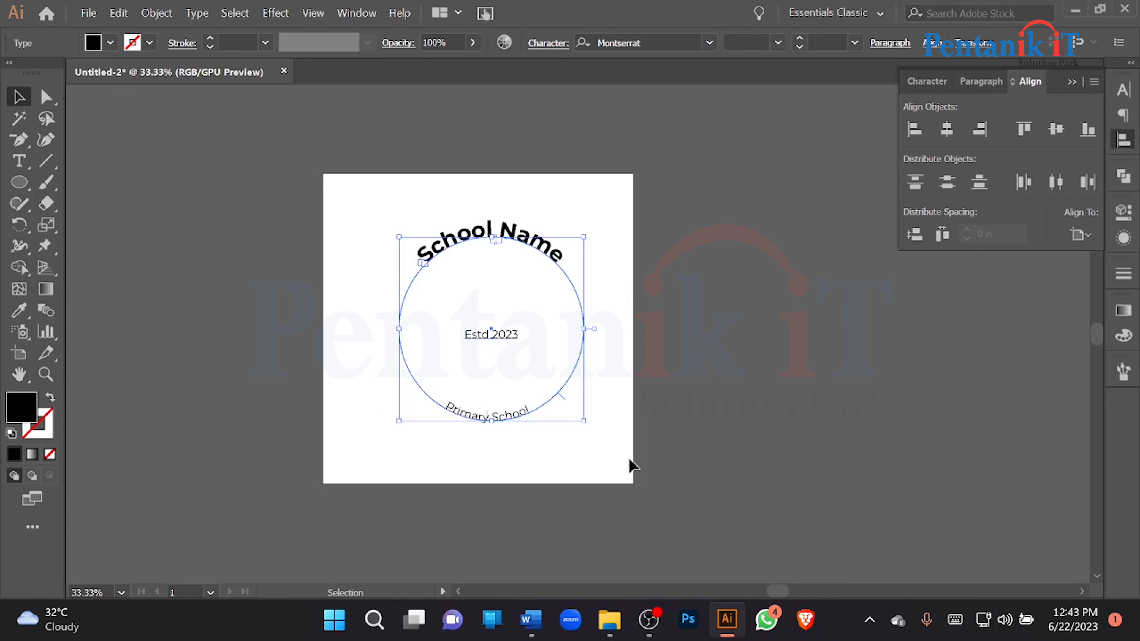
click(695, 342)
drag(411, 212, 603, 444)
drag(673, 476, 372, 215)
drag(302, 165, 663, 495)
key(Delete)
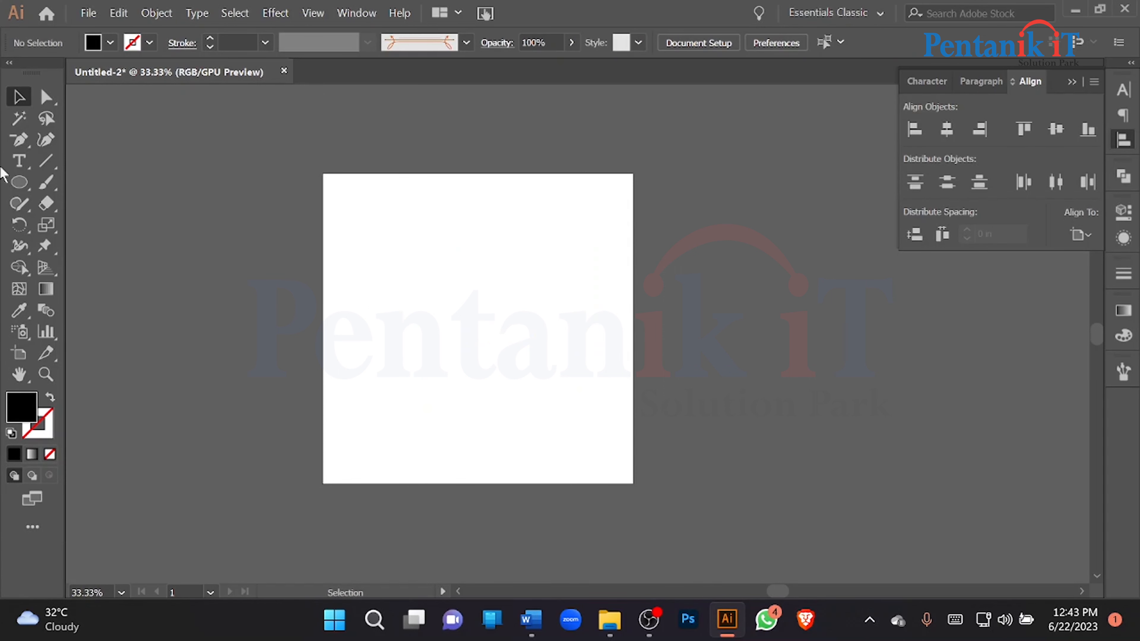
Place "Lorem ipsum" placeholder text with the Vertical Type tool and scale it up to about 49.48 pt
click(16, 167)
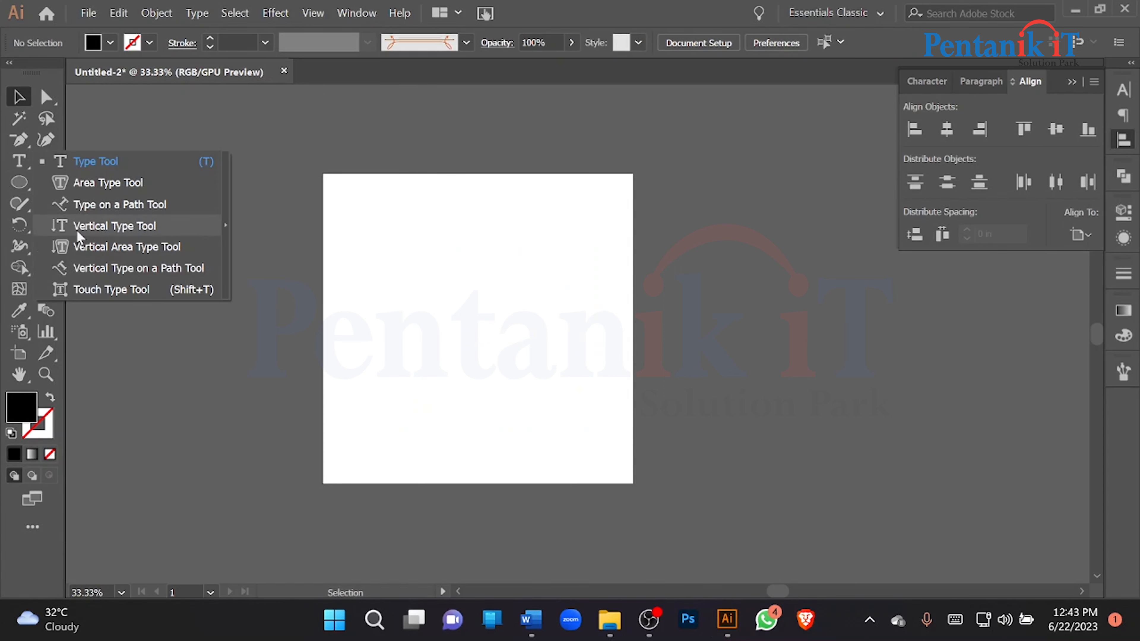
click(132, 232)
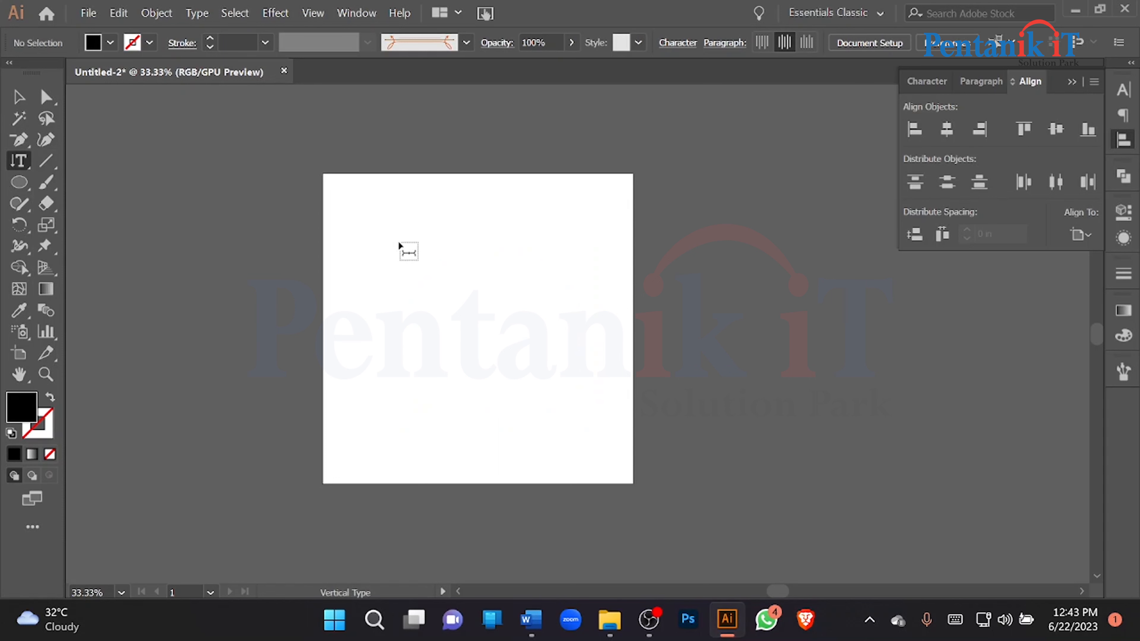
click(424, 227)
click(18, 96)
drag(425, 278, 469, 384)
drag(433, 259, 458, 304)
click(611, 247)
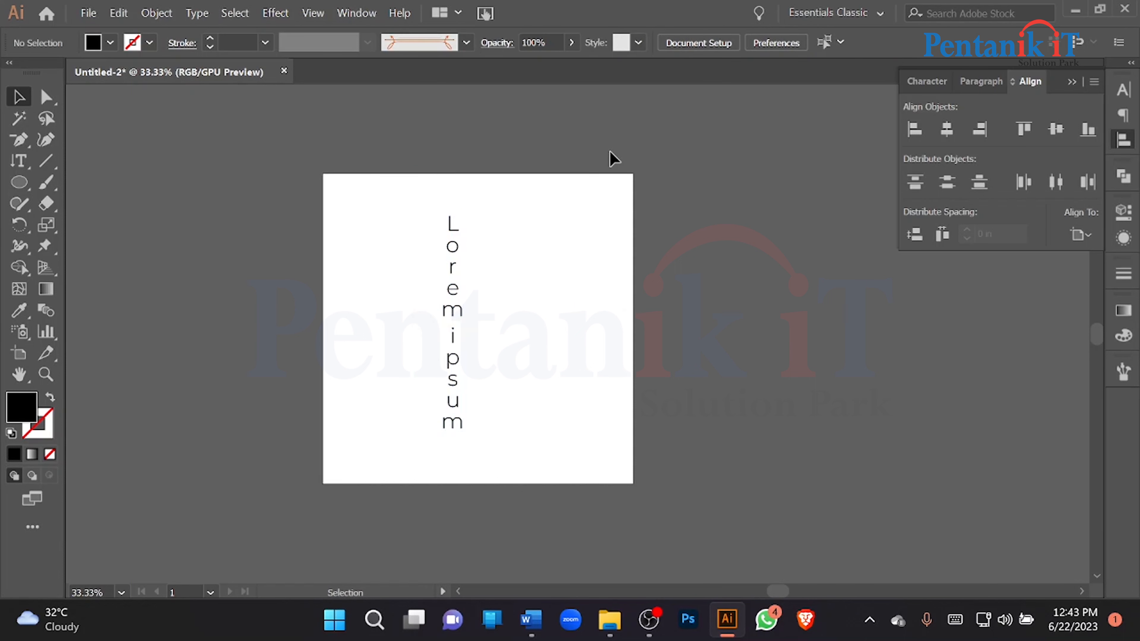
Delete the vertical "Lorem ipsum" text and restore the standard Type tool as the default type tool
drag(613, 158, 412, 428)
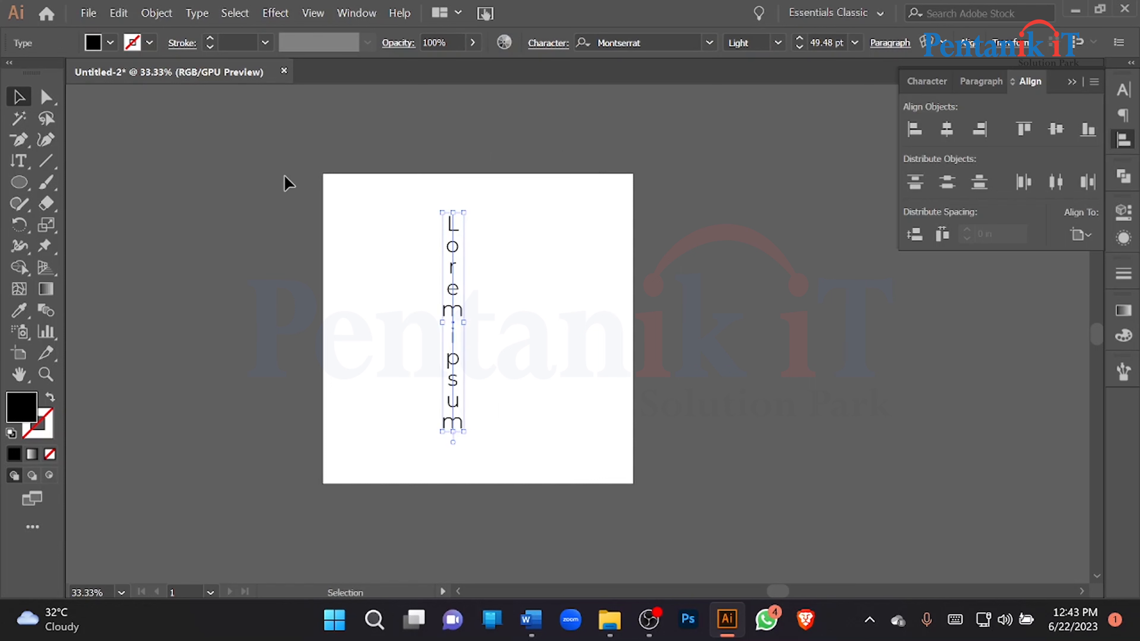
key(Delete)
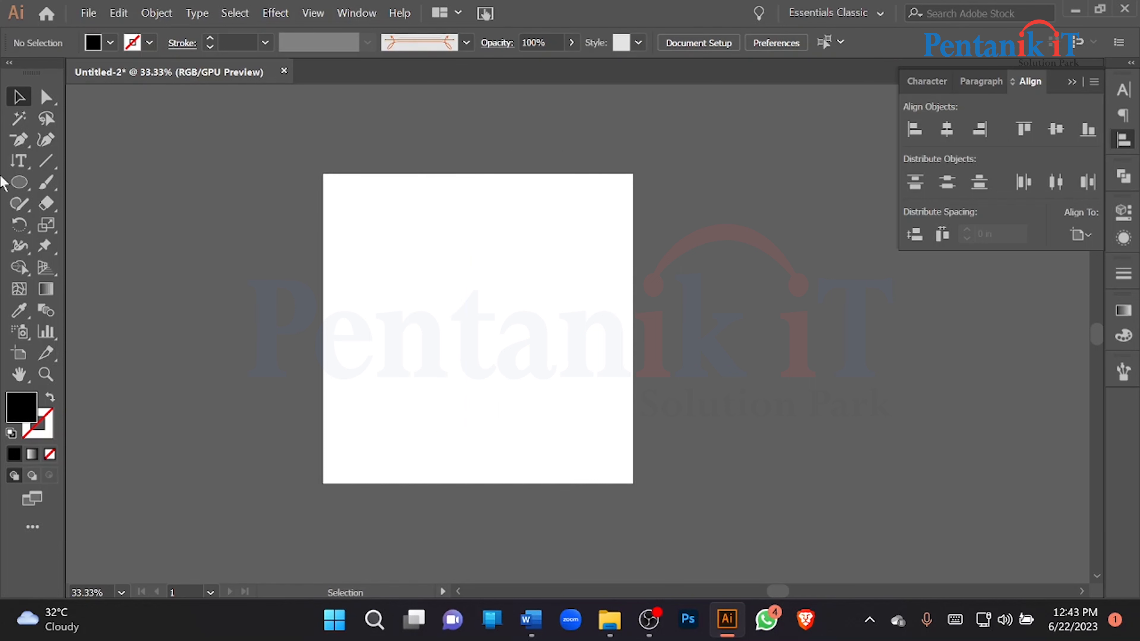
click(19, 161)
click(17, 161)
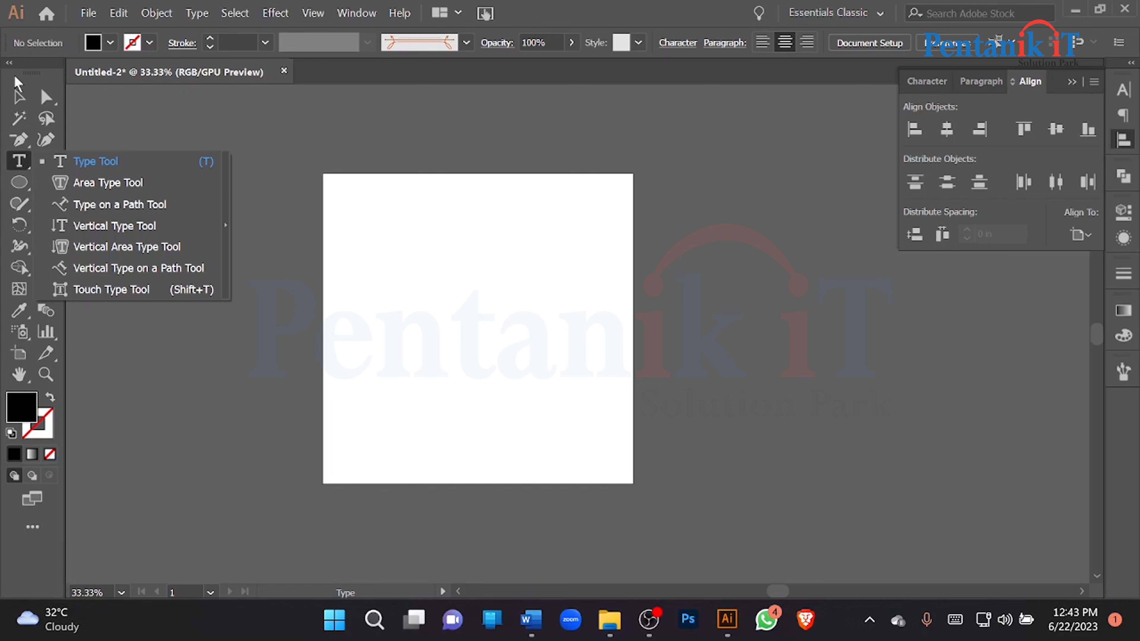
click(18, 98)
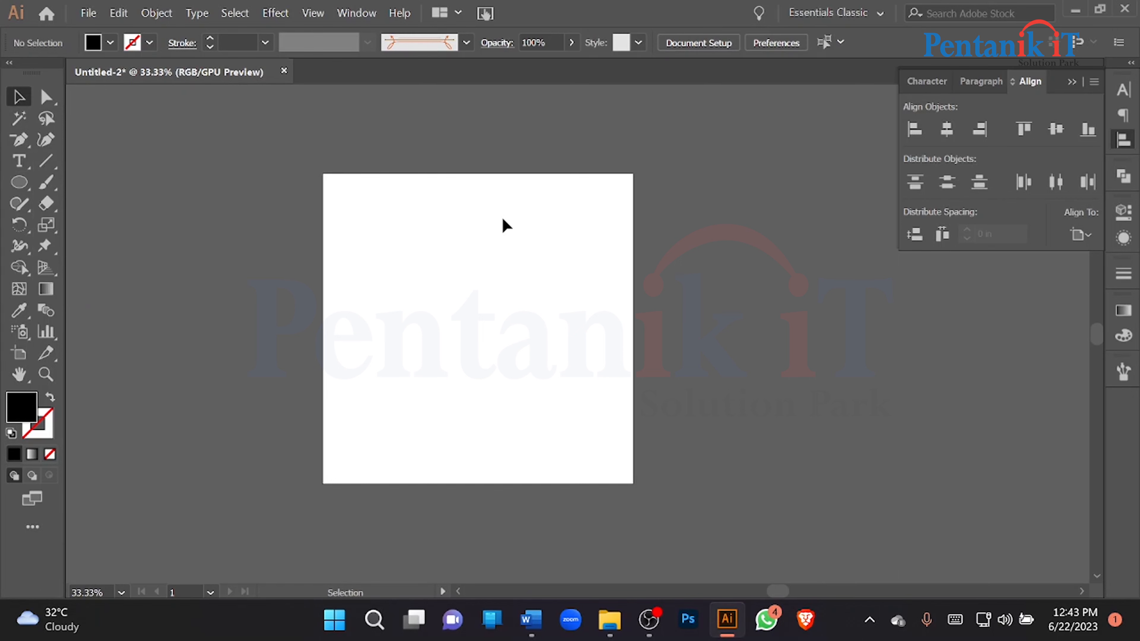